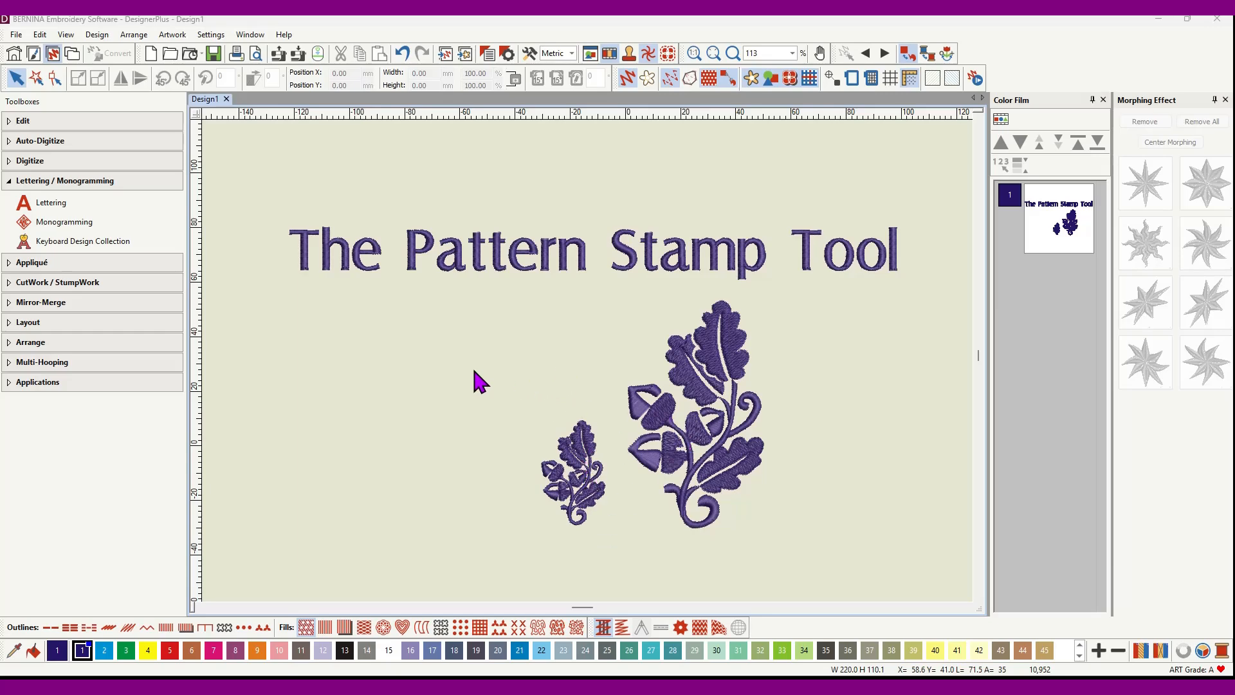
Step: Browse the 01Monogram Ornaments set for Pattern Stamp, comparing outline and filled previews, and close the pattern selection without choosing a pattern
click(58, 164)
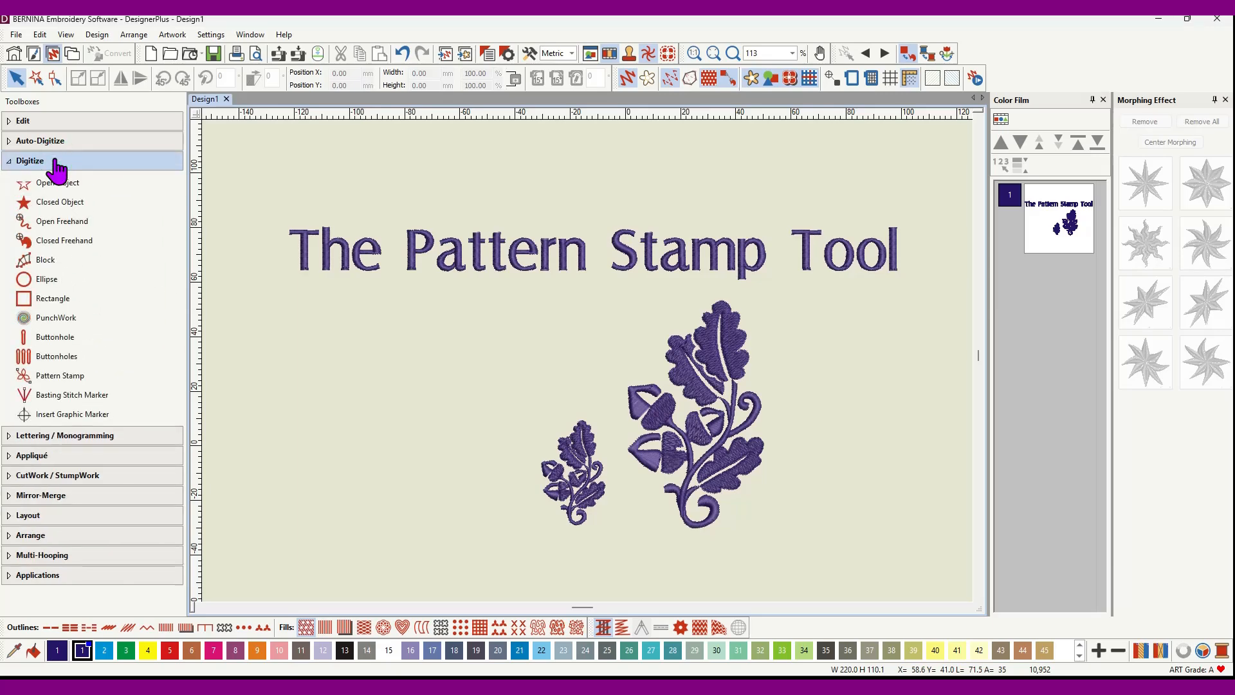
click(74, 380)
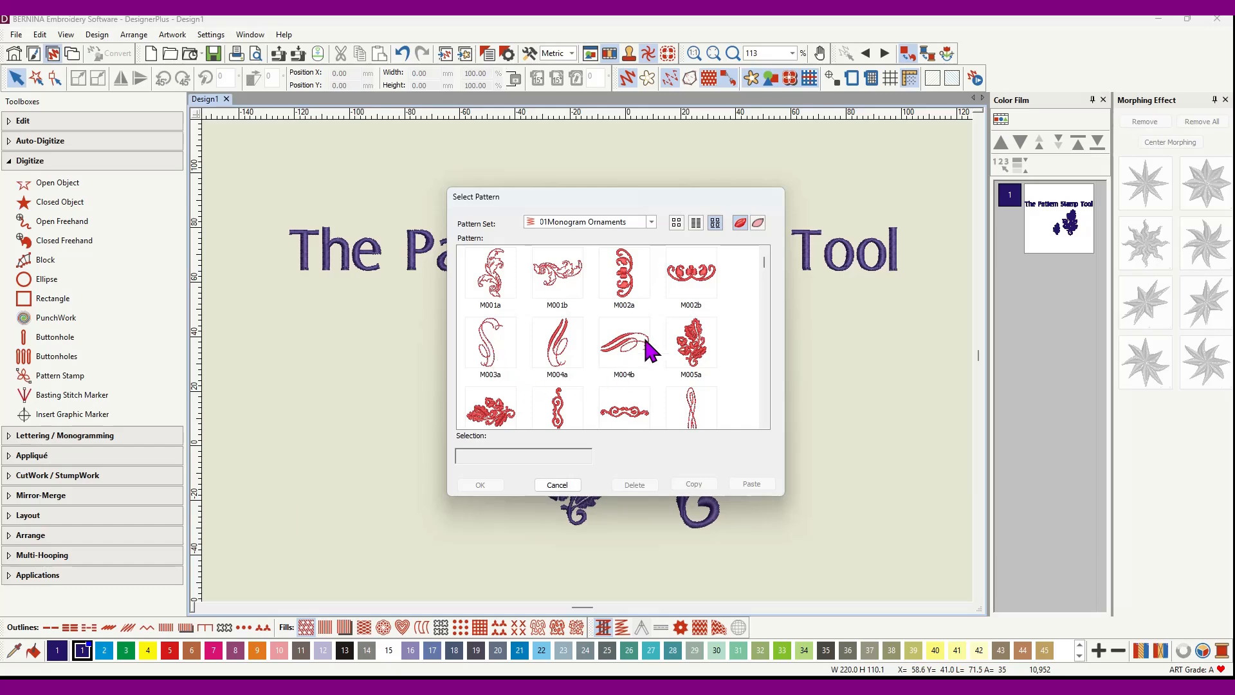
click(758, 224)
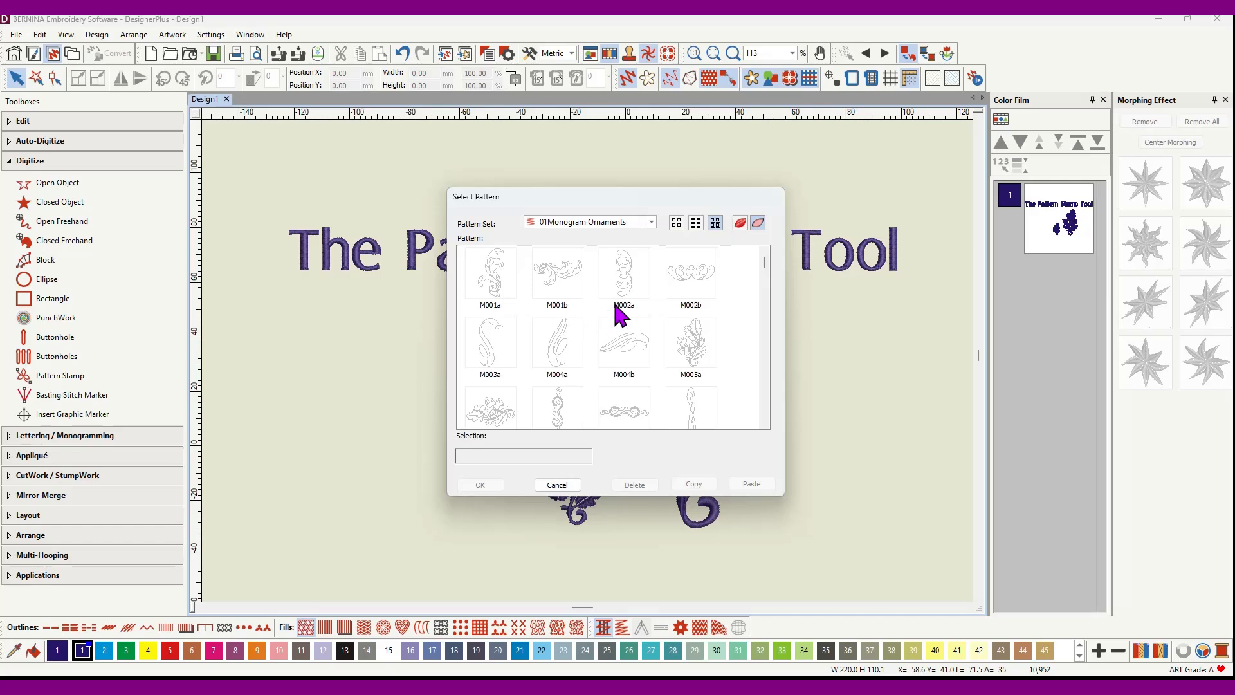
click(740, 223)
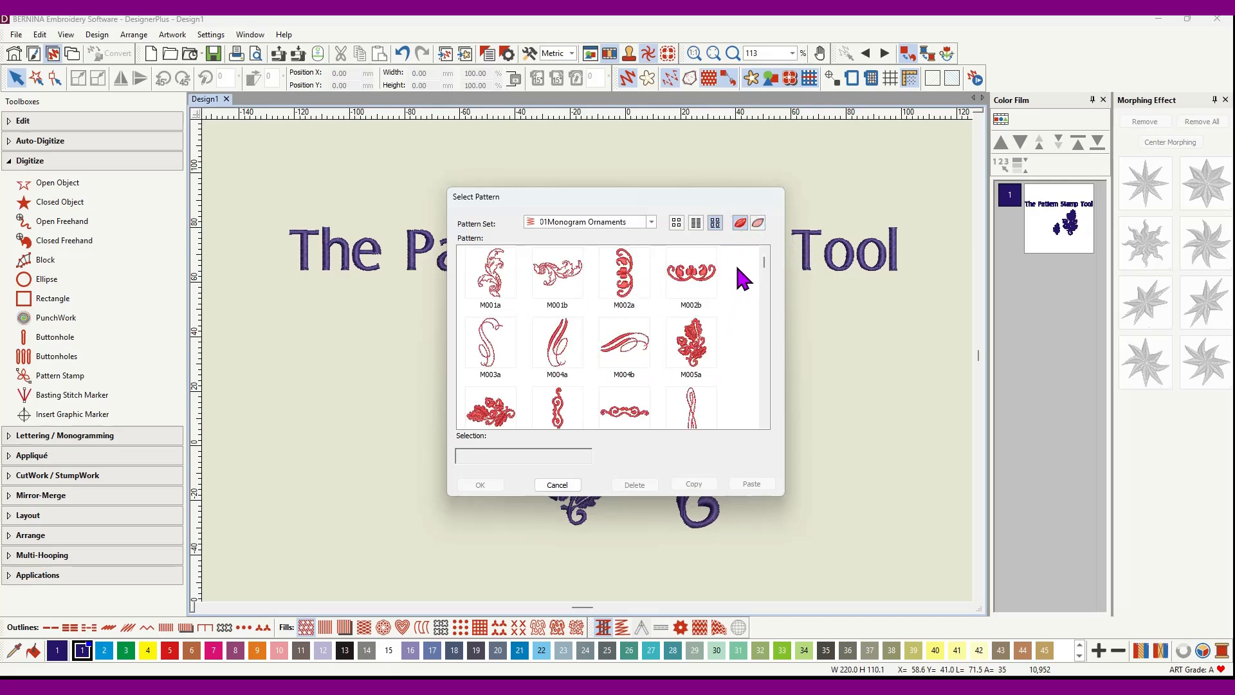
drag(765, 265, 767, 276)
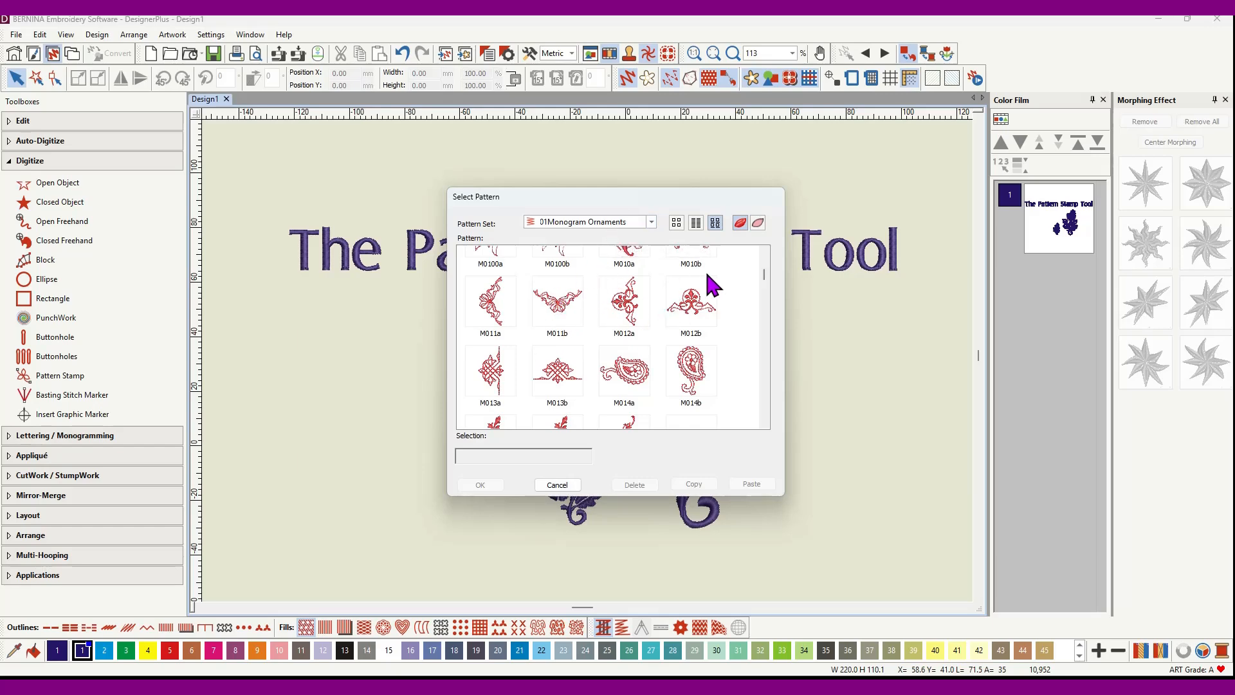
drag(764, 279, 761, 253)
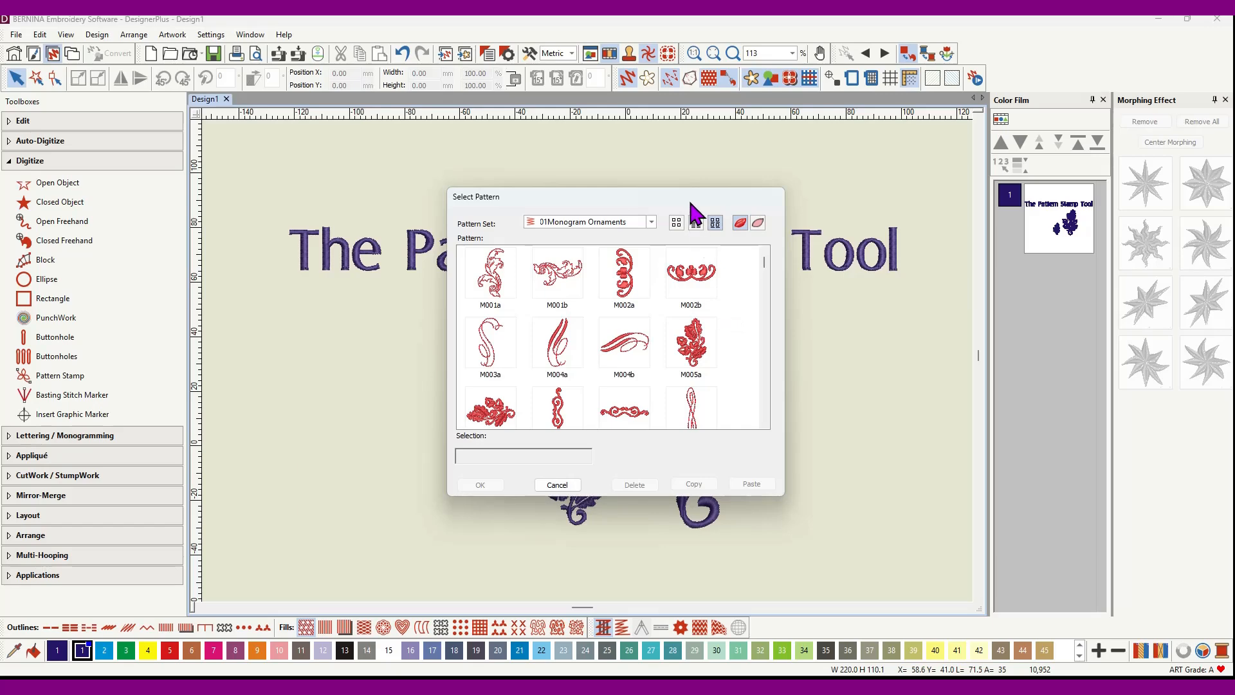
drag(697, 199, 1037, 182)
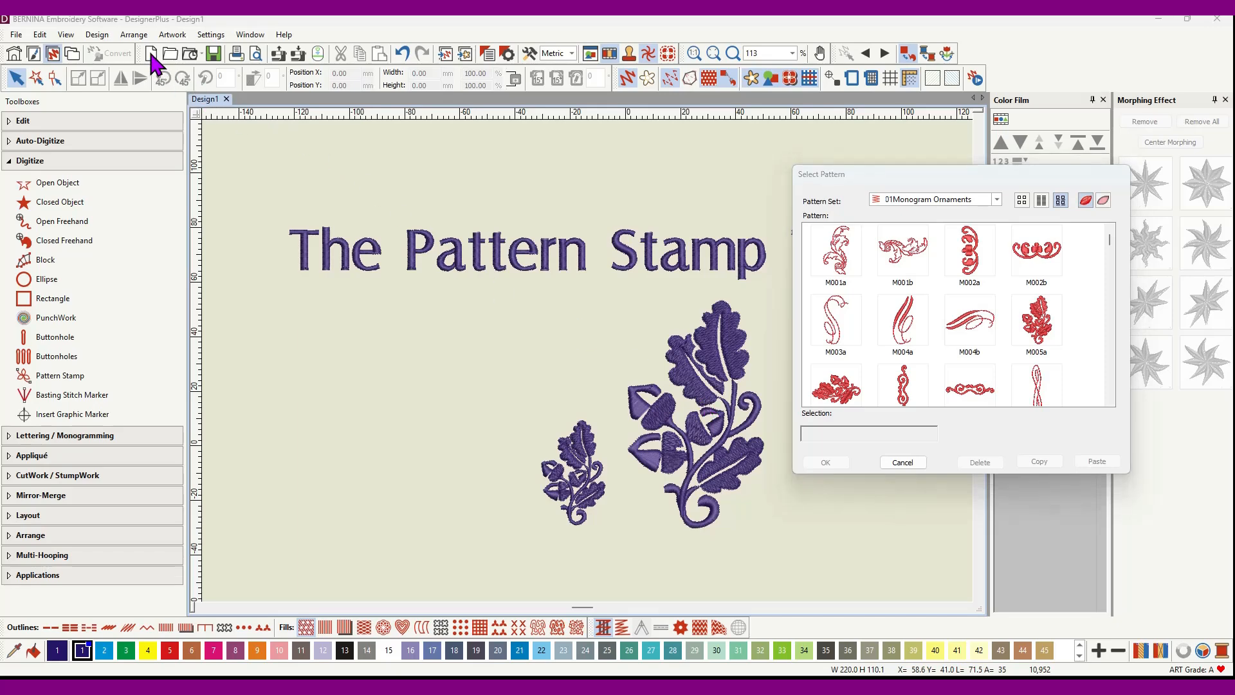
click(903, 463)
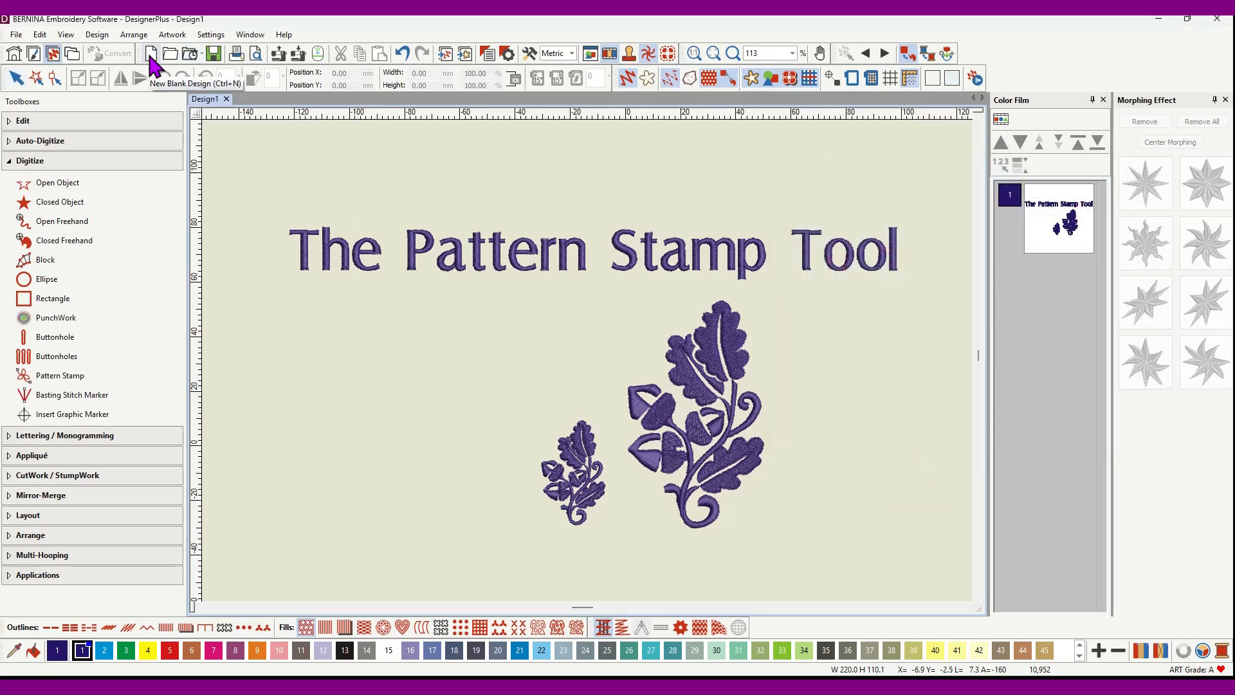
Step: Create a new blank design and choose the 01Monogram Ornaments pattern set for Pattern Stamp
click(150, 54)
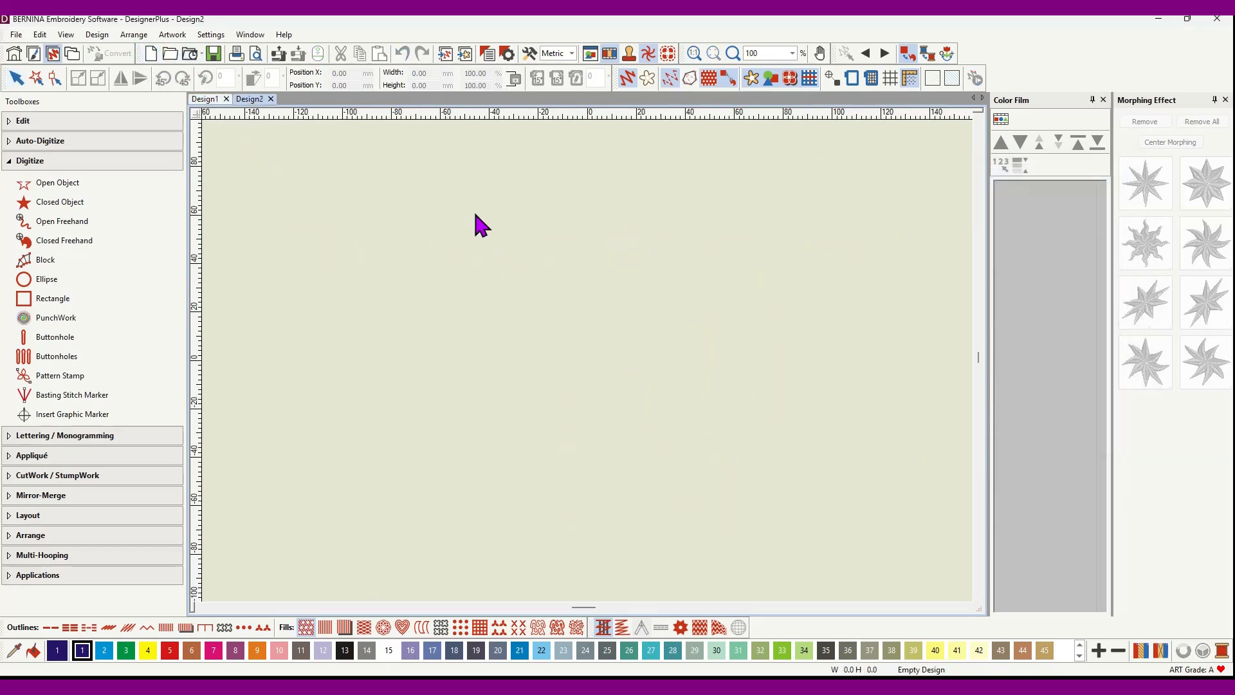
click(68, 380)
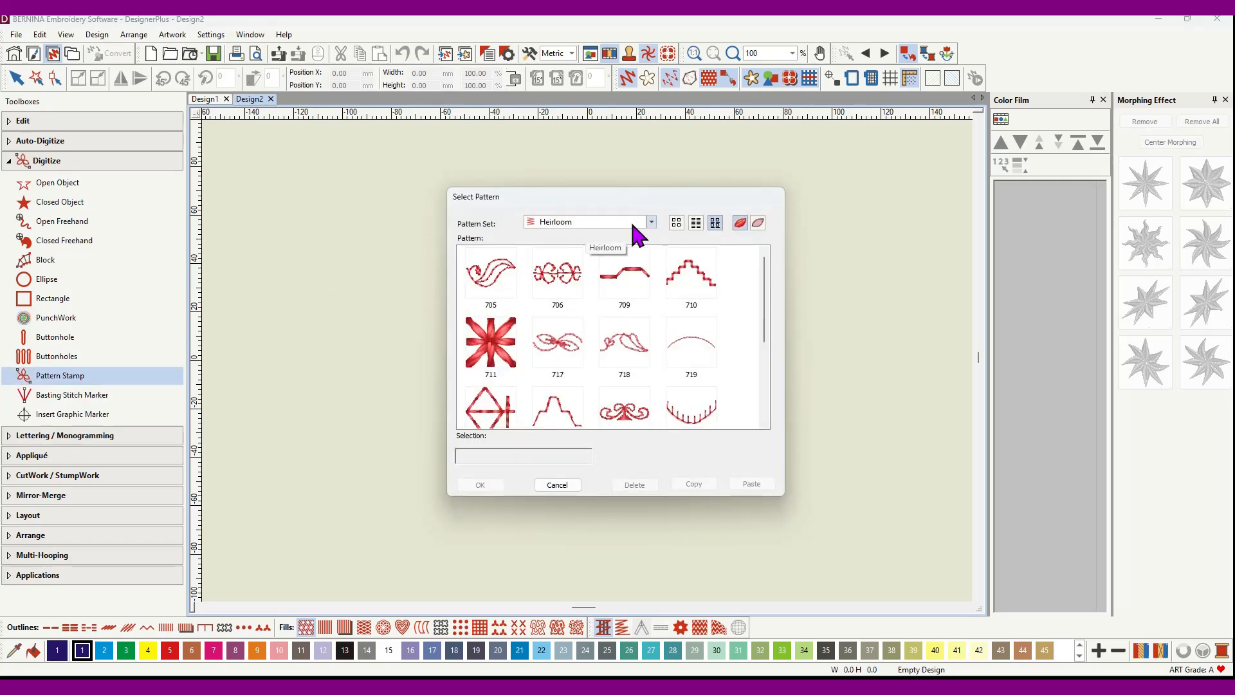
click(651, 221)
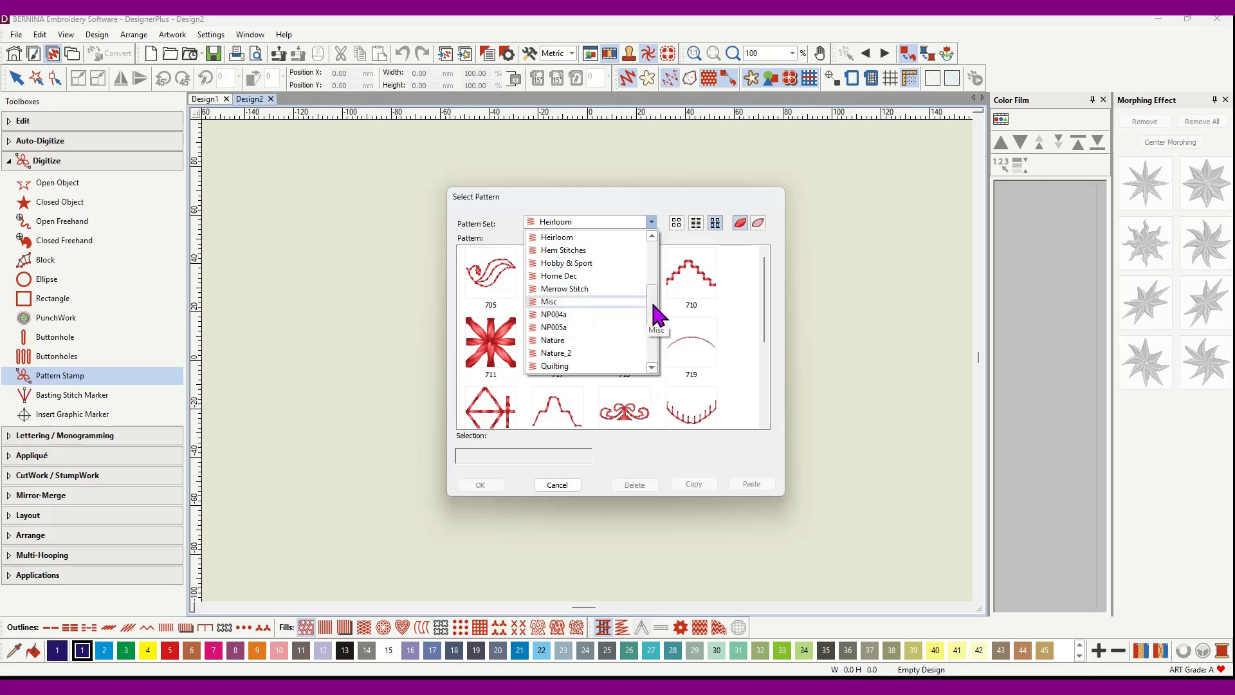
drag(651, 312, 653, 254)
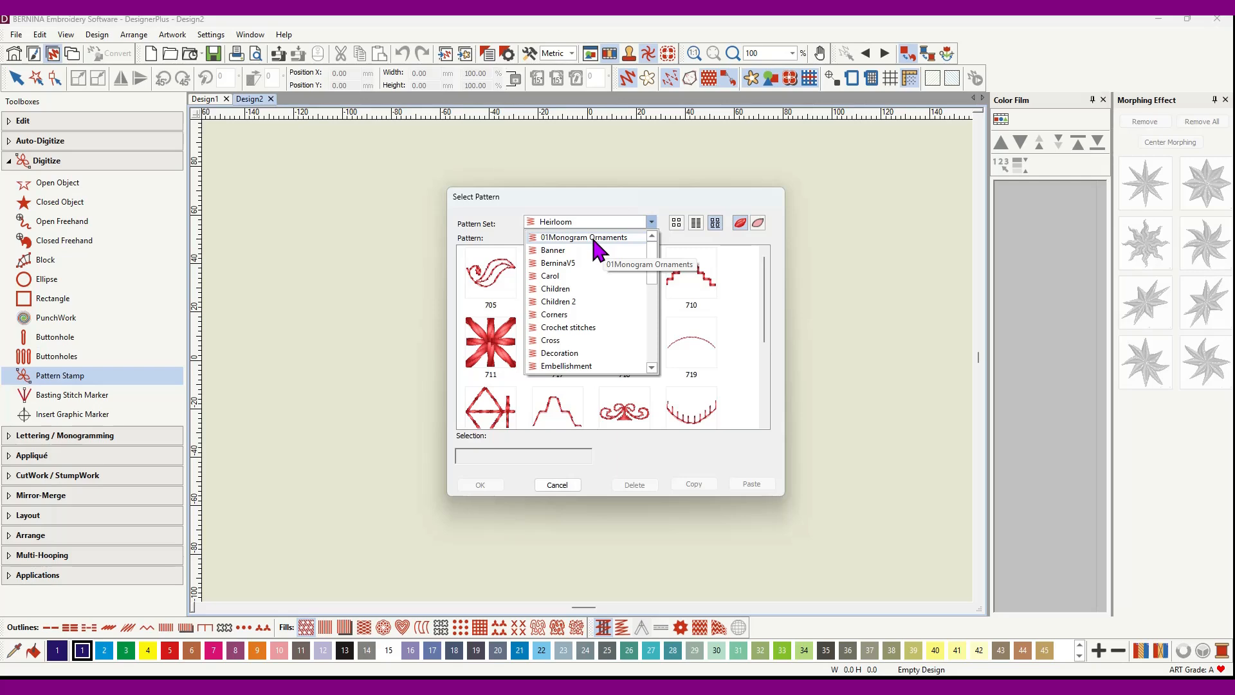
click(592, 237)
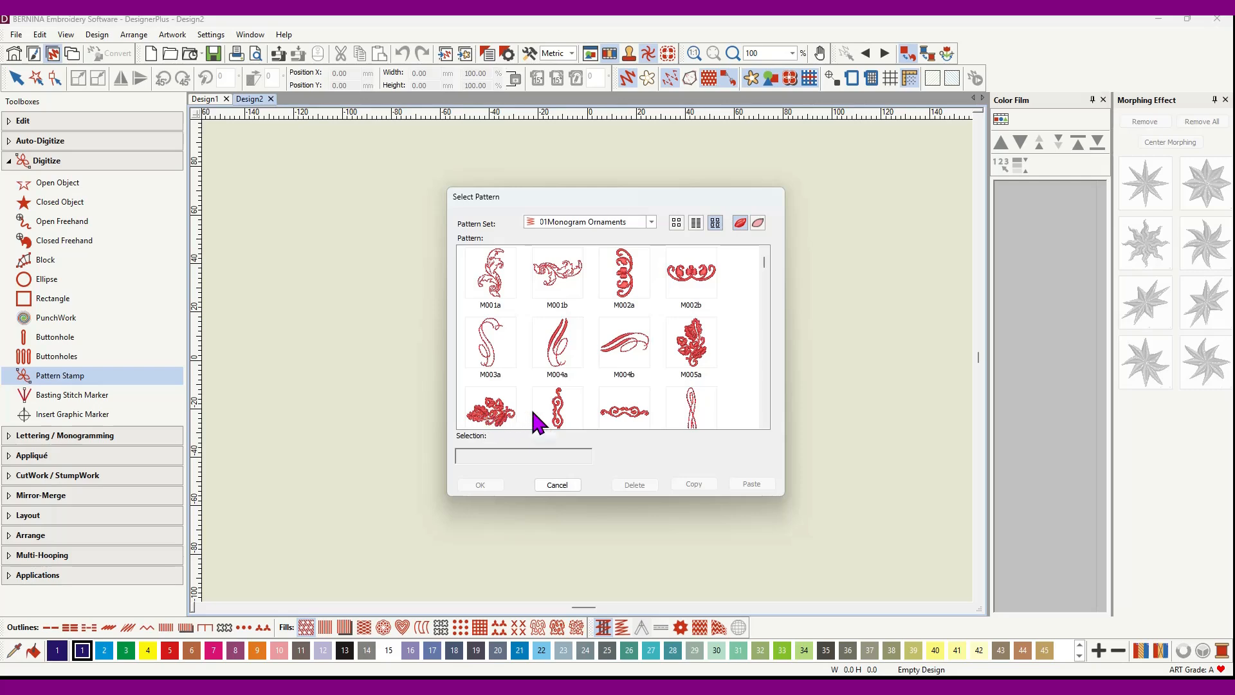
Step: Find butterfly pattern M031b in the set and load it as the stamp
scroll(597, 364, down, 2)
scroll(602, 360, down, 2)
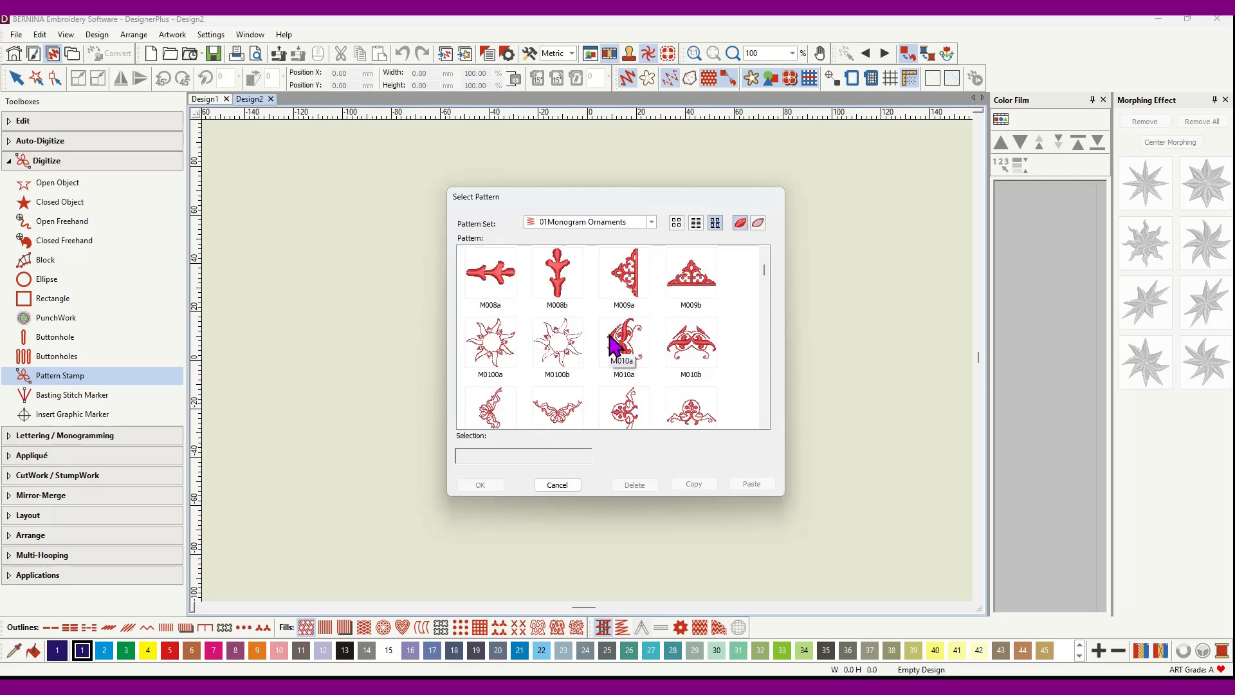
scroll(611, 347, down, 2)
scroll(600, 338, down, 2)
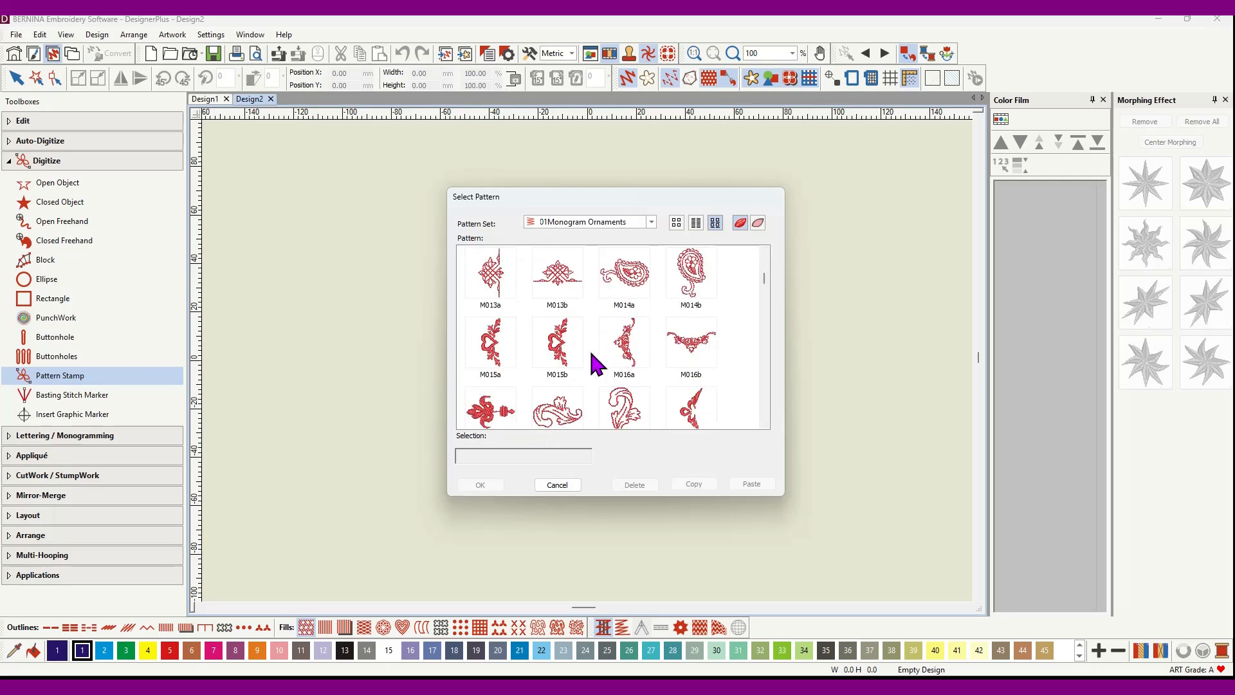
scroll(593, 364, down, 2)
scroll(590, 349, down, 2)
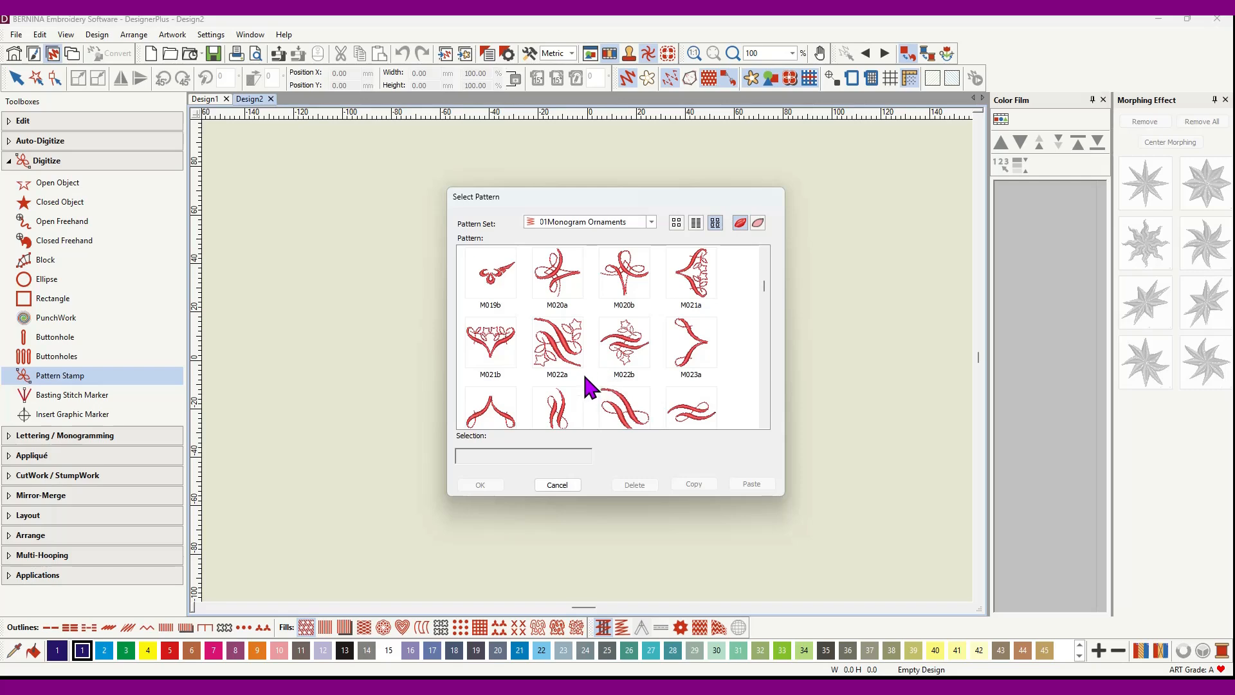
scroll(583, 368, down, 3)
scroll(589, 366, down, 1)
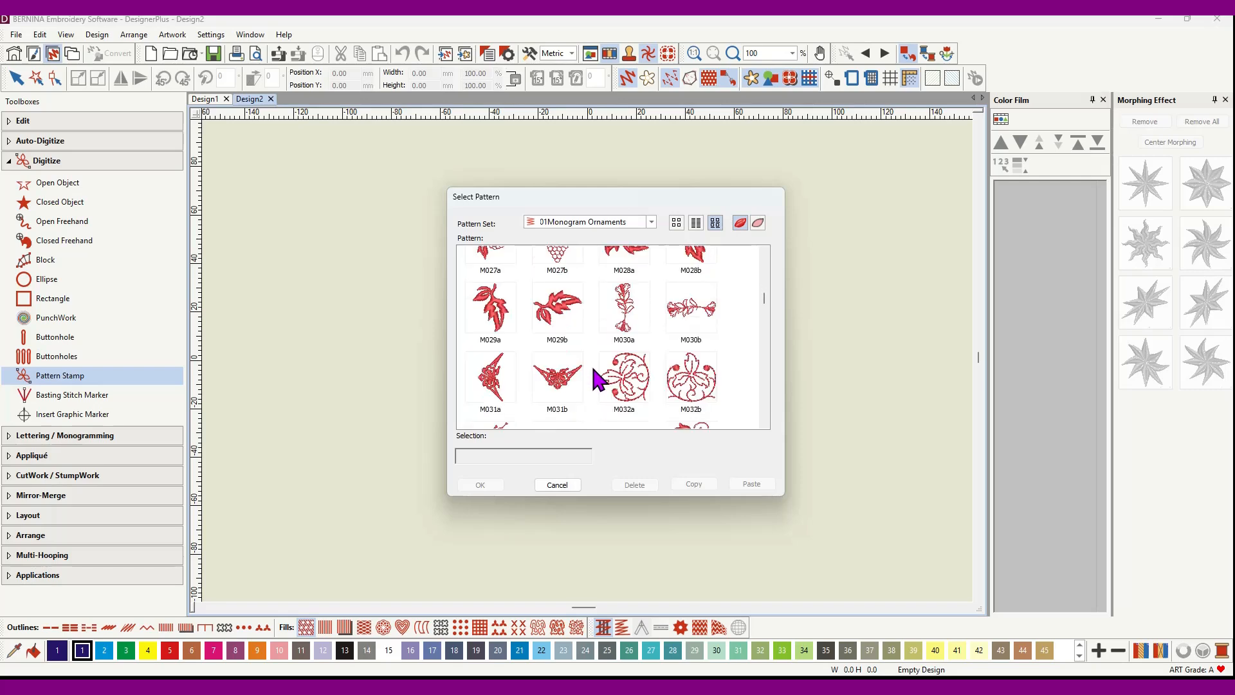
click(553, 382)
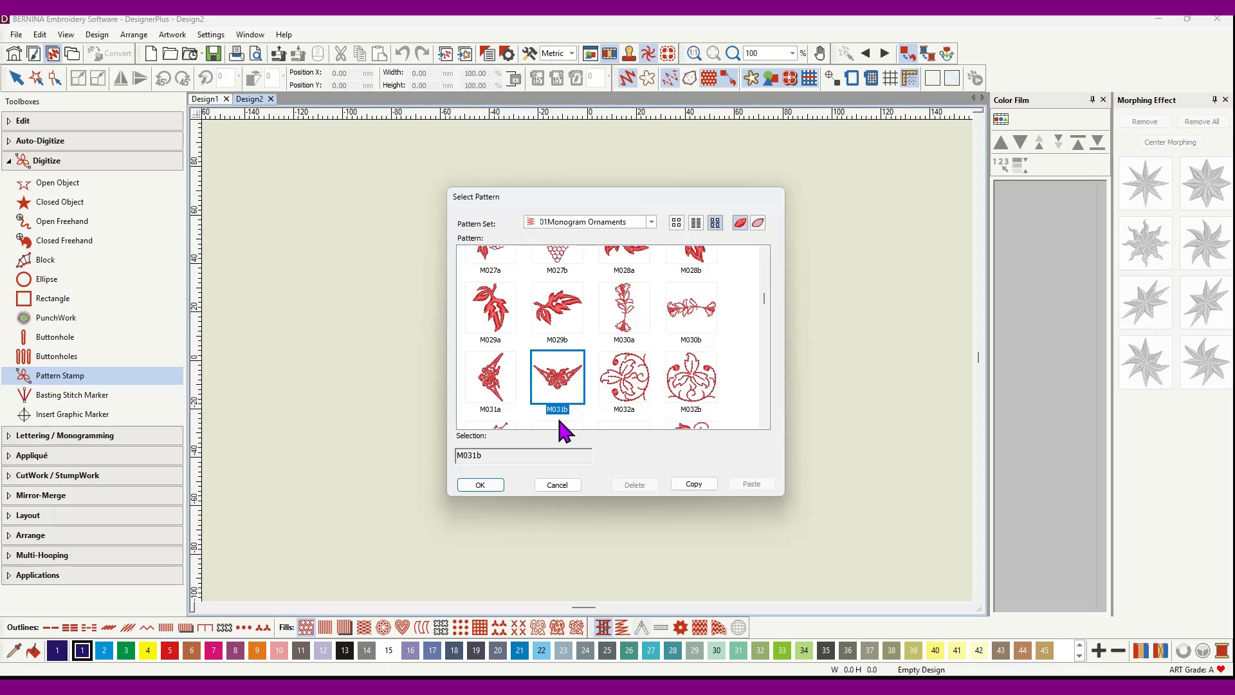
click(481, 485)
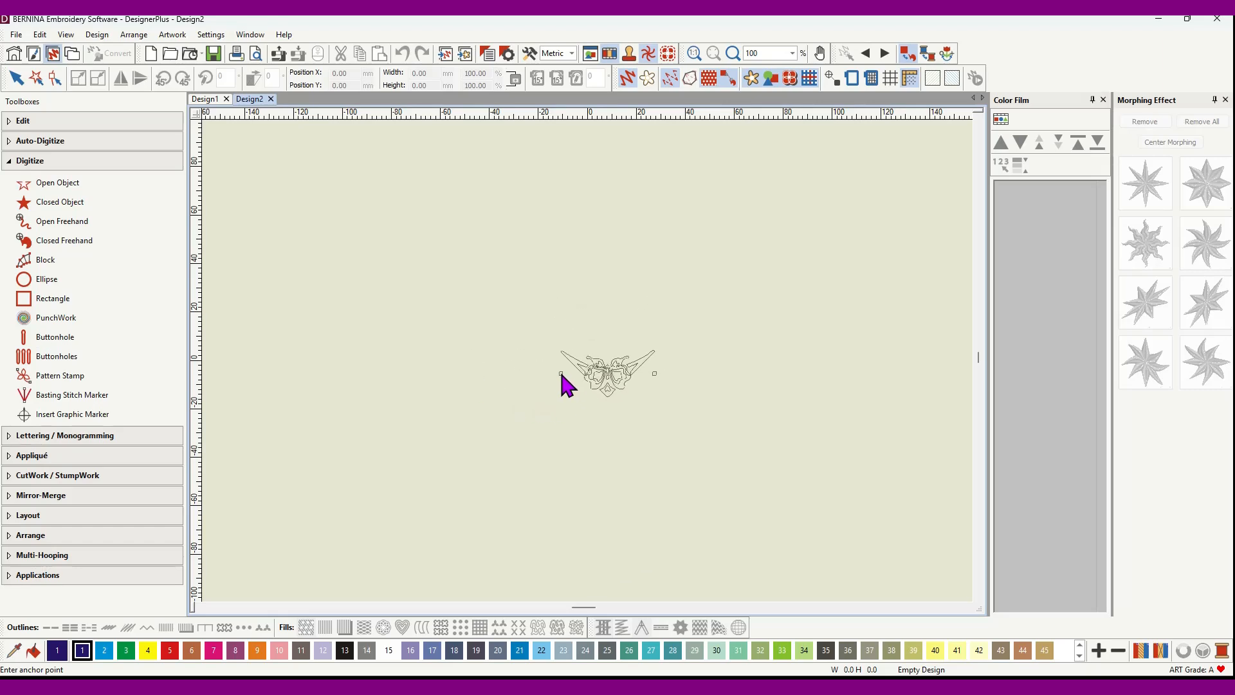
Step: Stamp a butterfly about 38 mm wide near the design centre and a much larger one, tilted about 12°, above and to its right
click(653, 372)
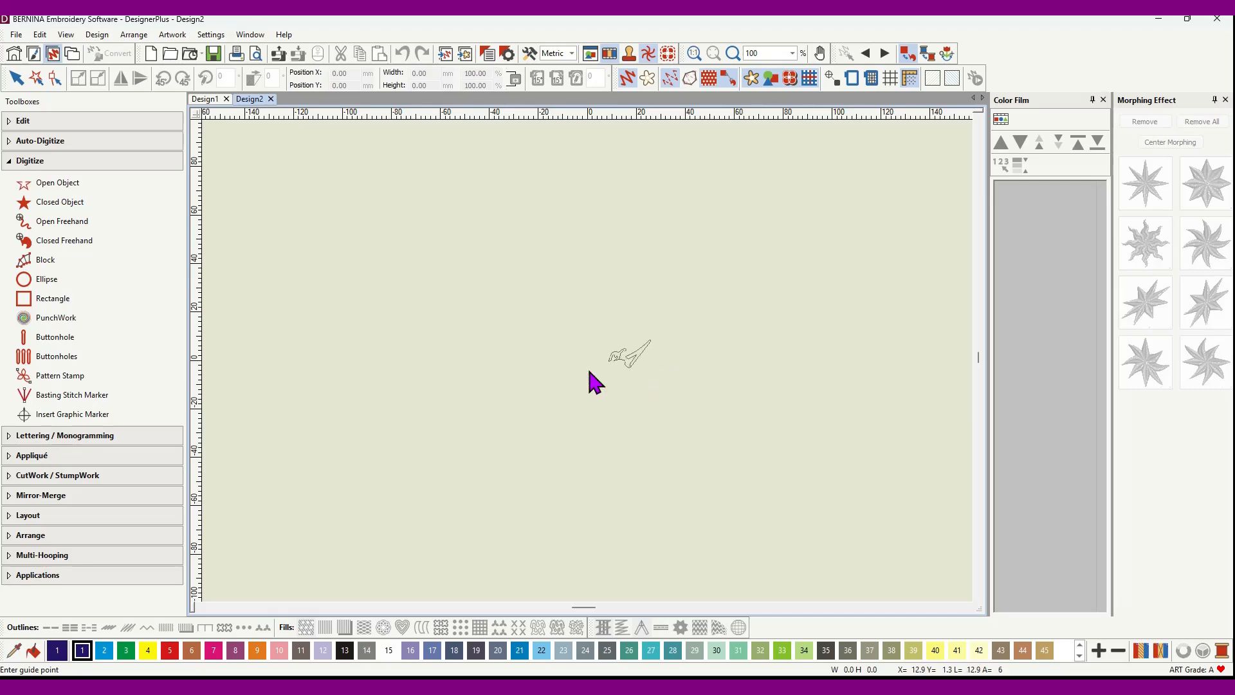
click(785, 365)
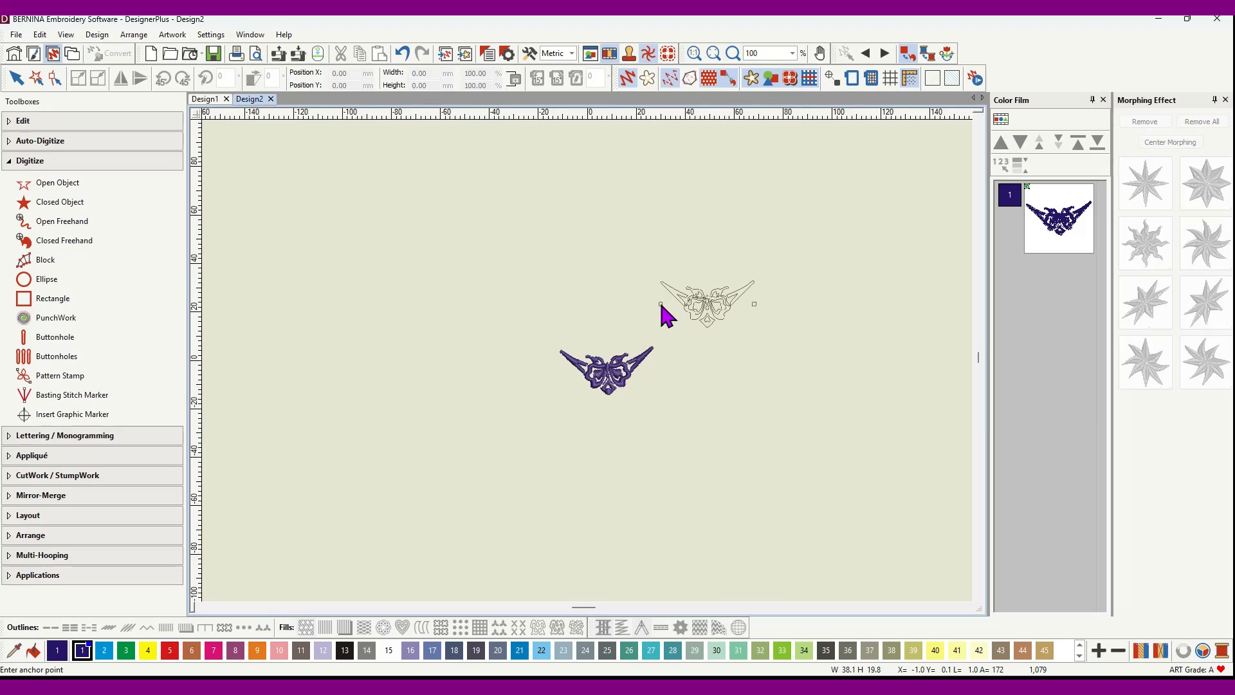
click(661, 305)
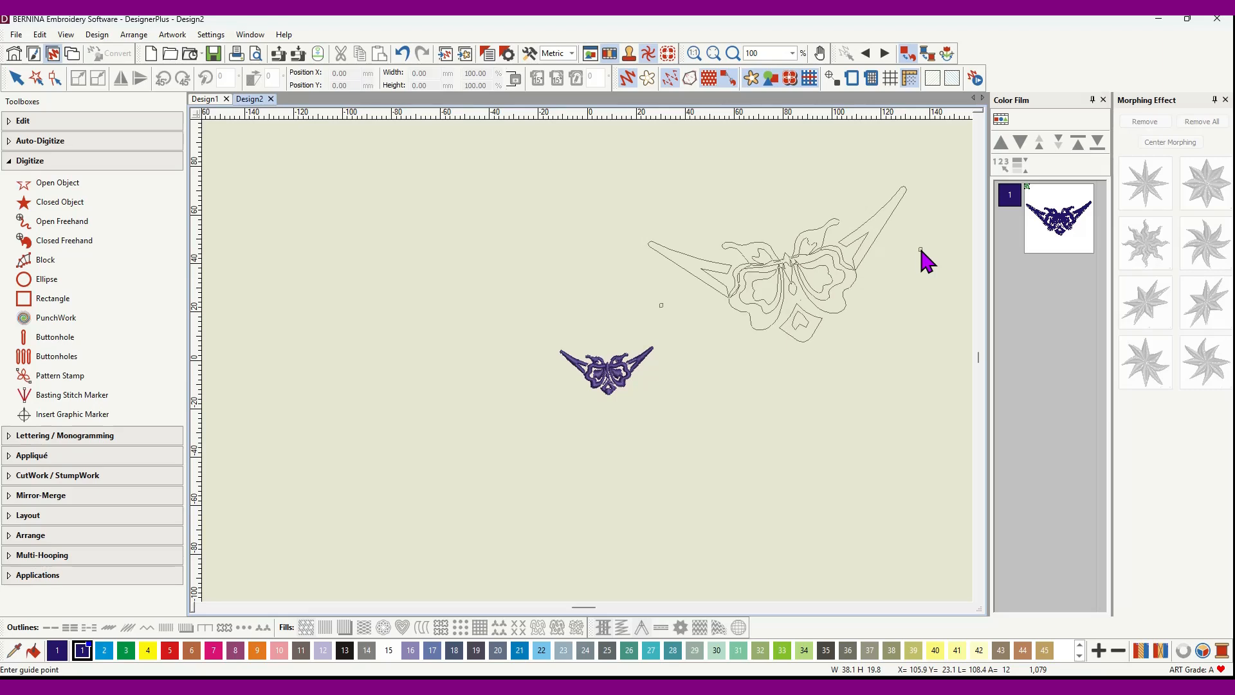
click(919, 245)
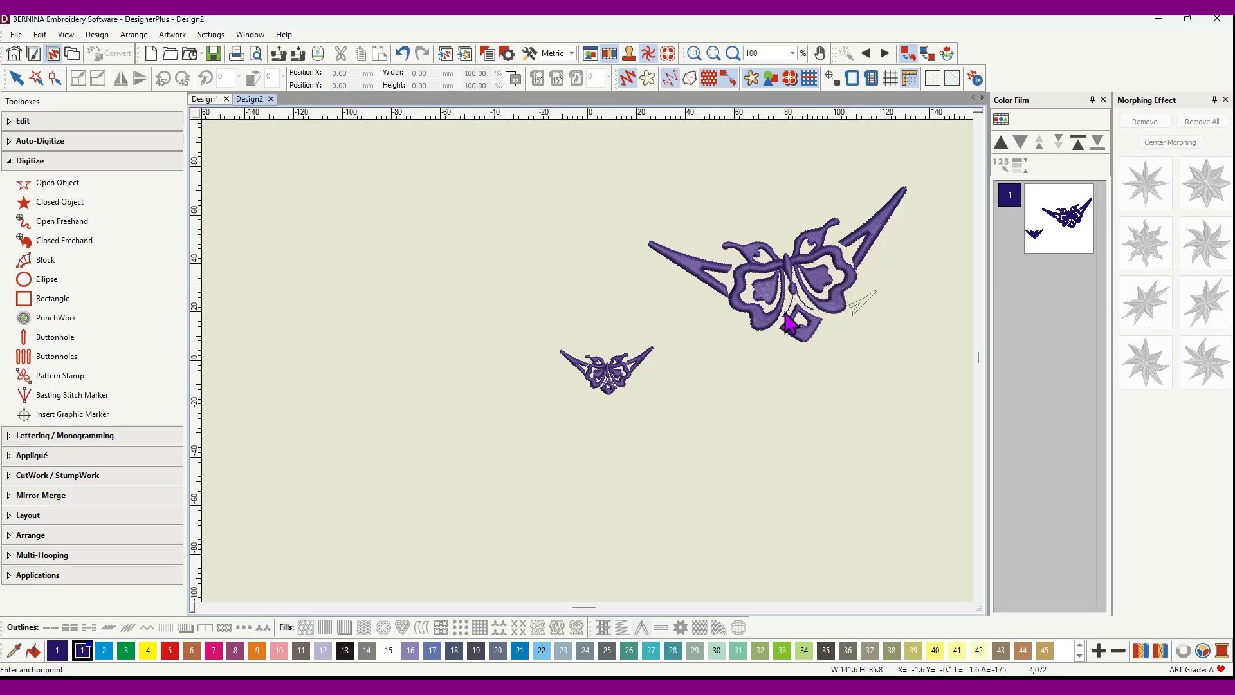
Step: Stamp another small upright butterfly below the large one, plus a large butterfly rotated clockwise into a corner orientation beneath it
click(706, 398)
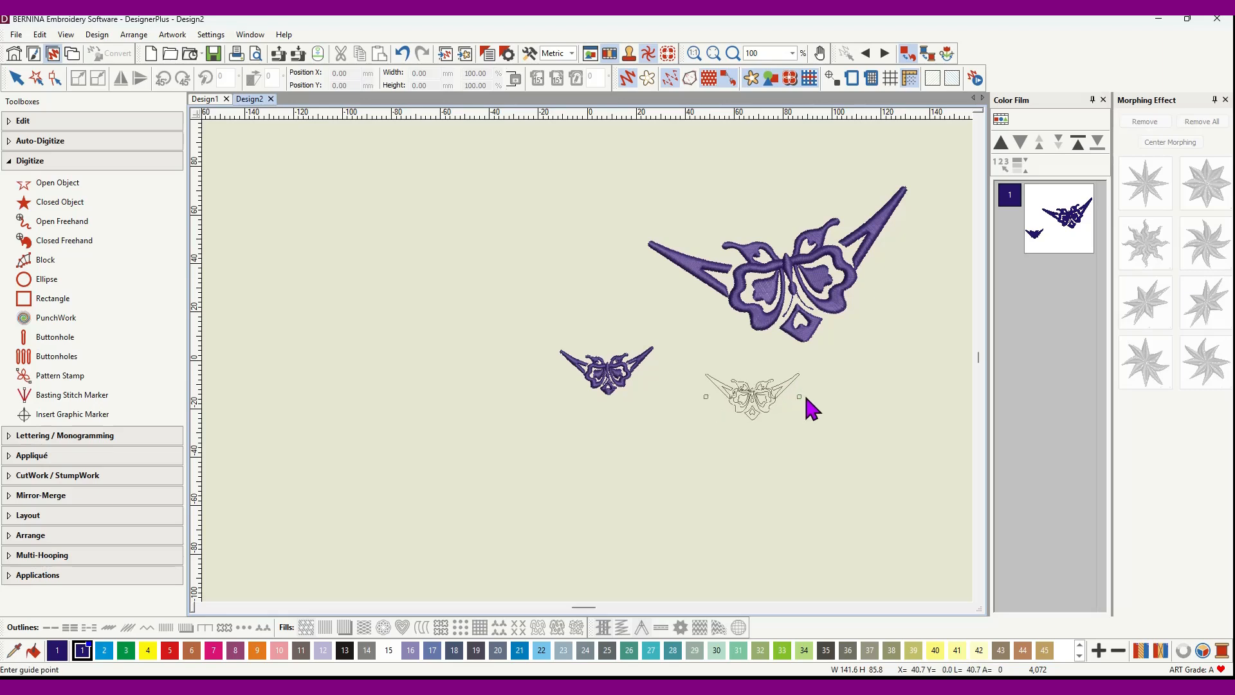
click(806, 399)
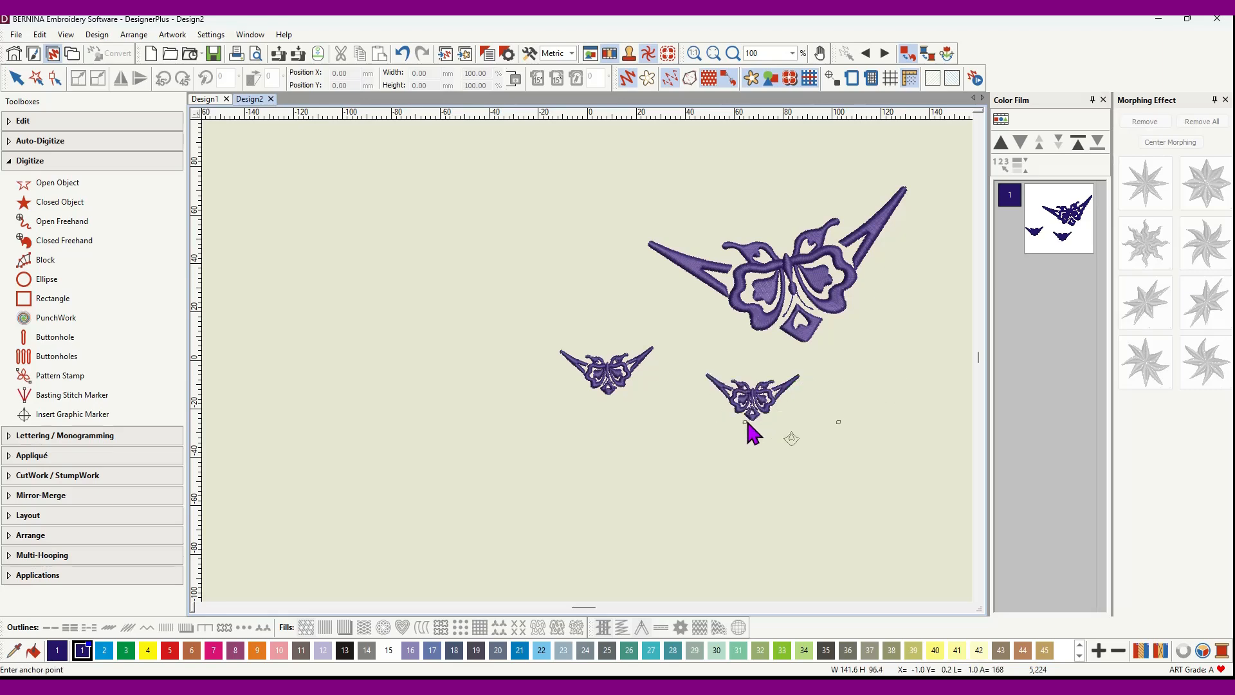
click(613, 458)
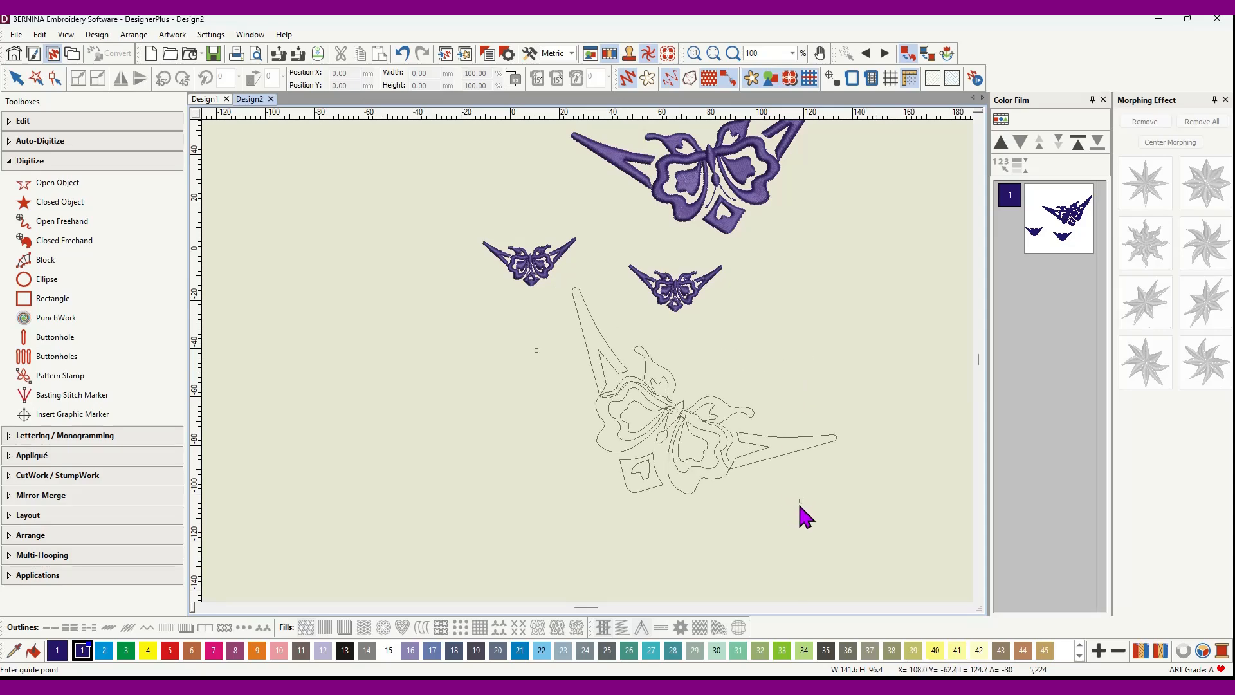
click(760, 540)
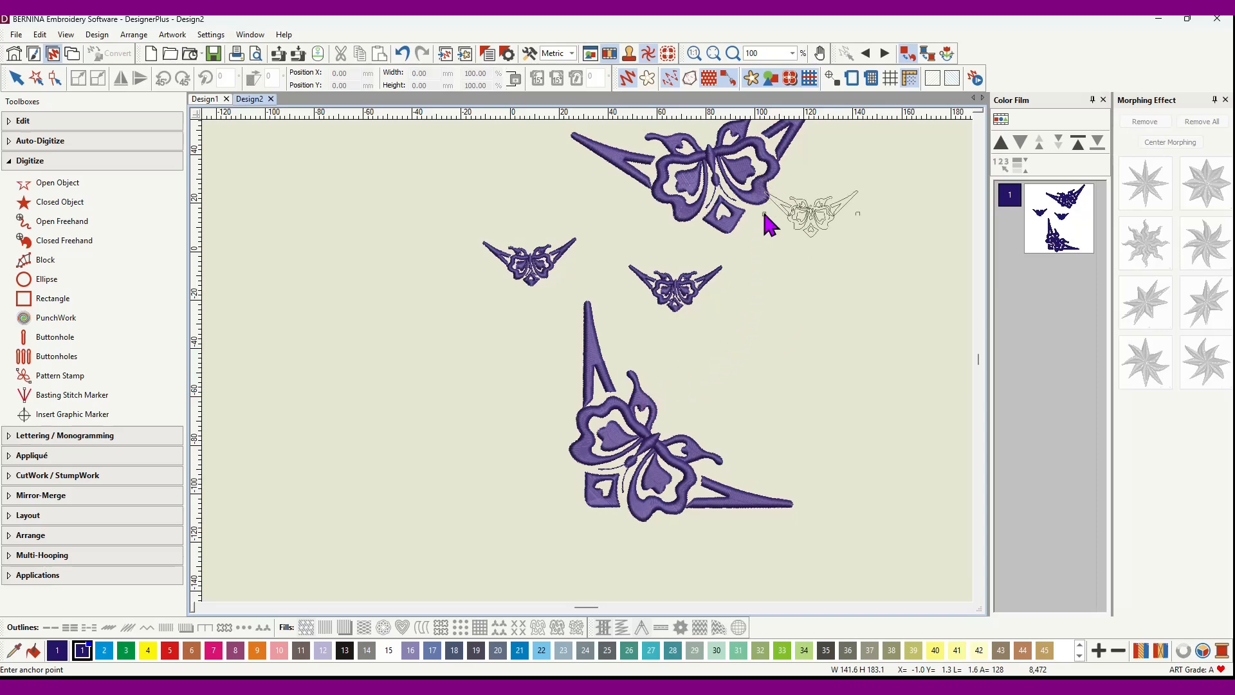
Step: Stamp a small butterfly rotated 180° to the left of the other motifs, inspect its stitches, and end stamping
click(348, 236)
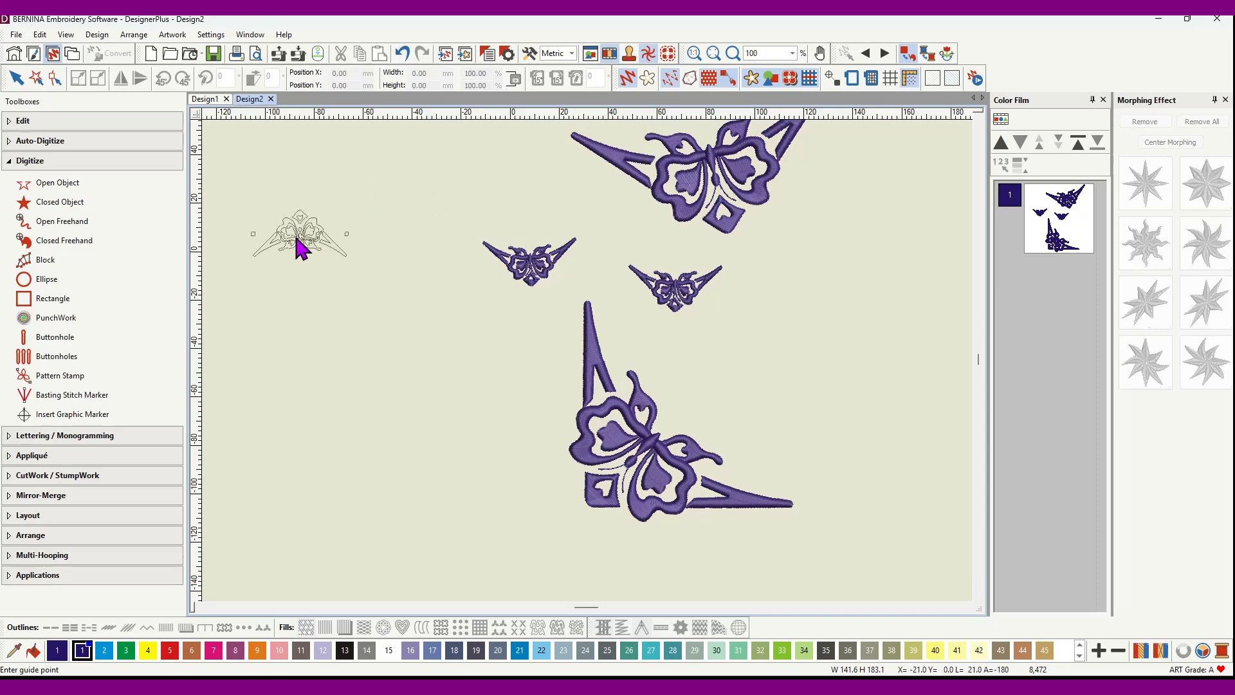
click(294, 237)
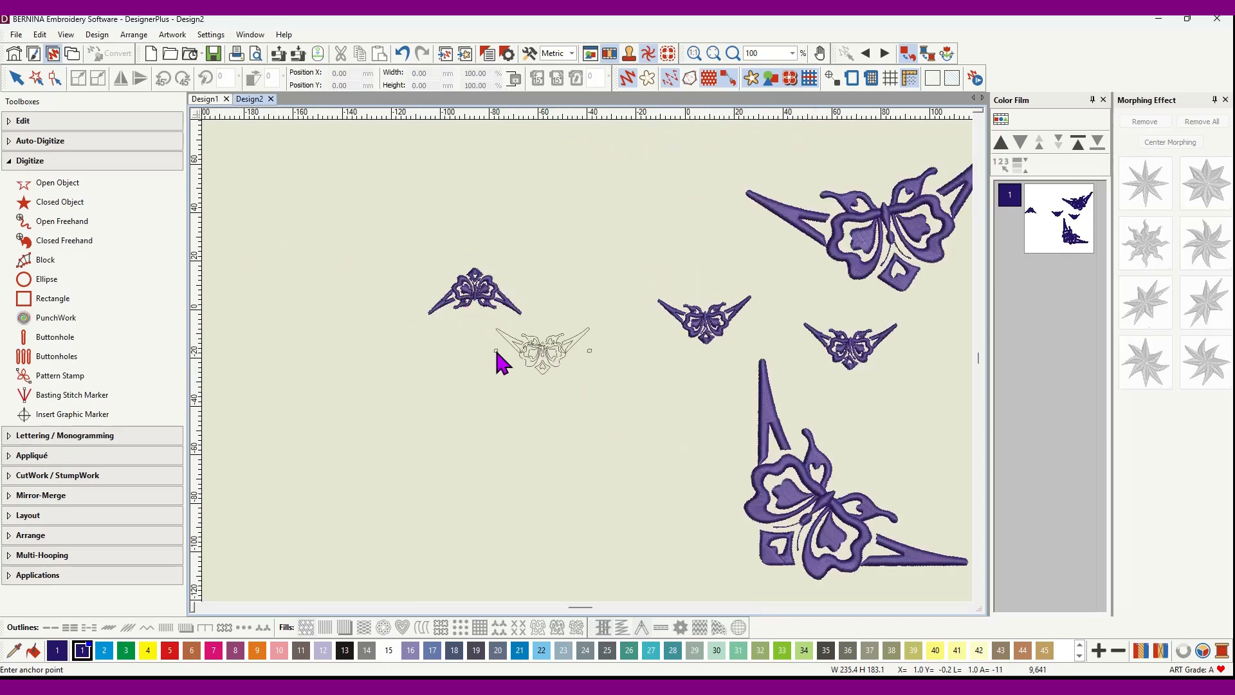
scroll(499, 317, up, 2)
scroll(587, 361, up, 3)
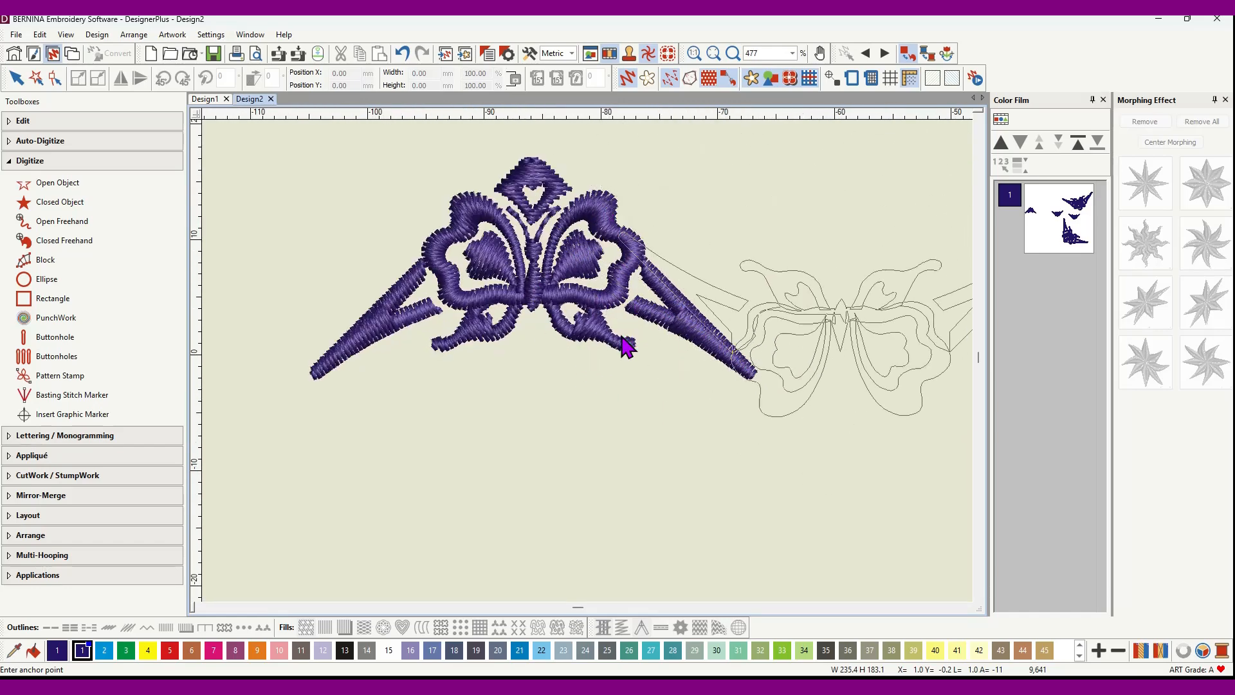
scroll(585, 360, down, 3)
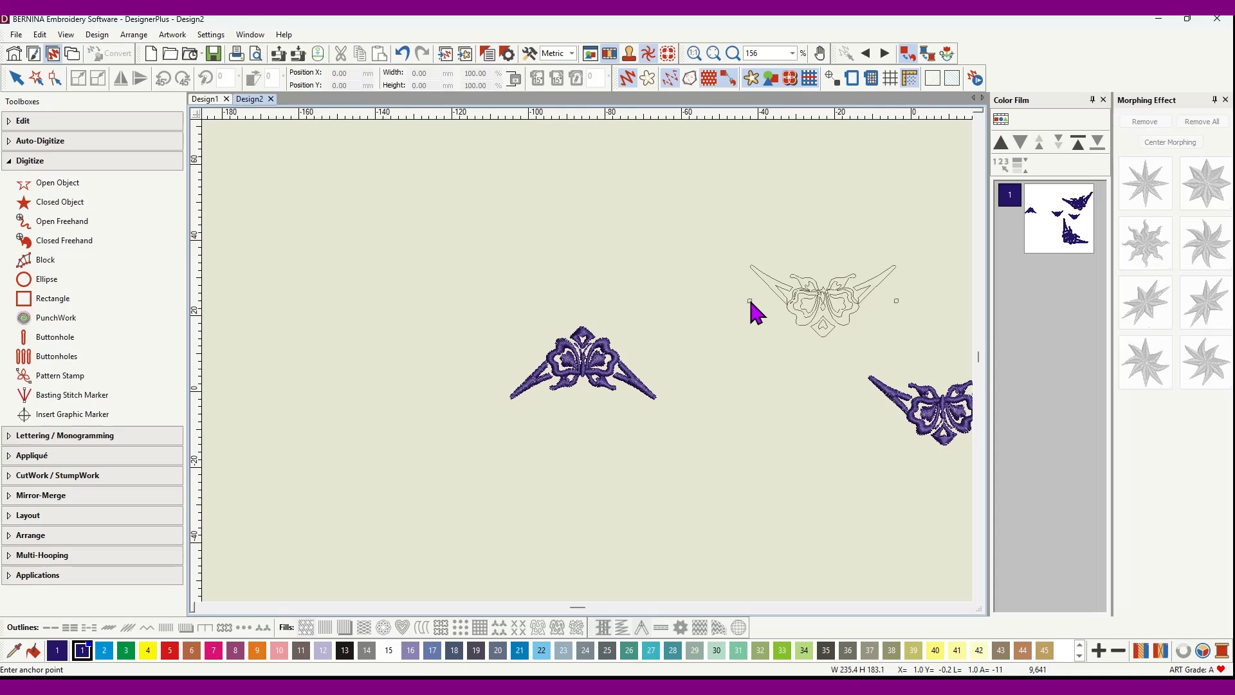
key(Escape)
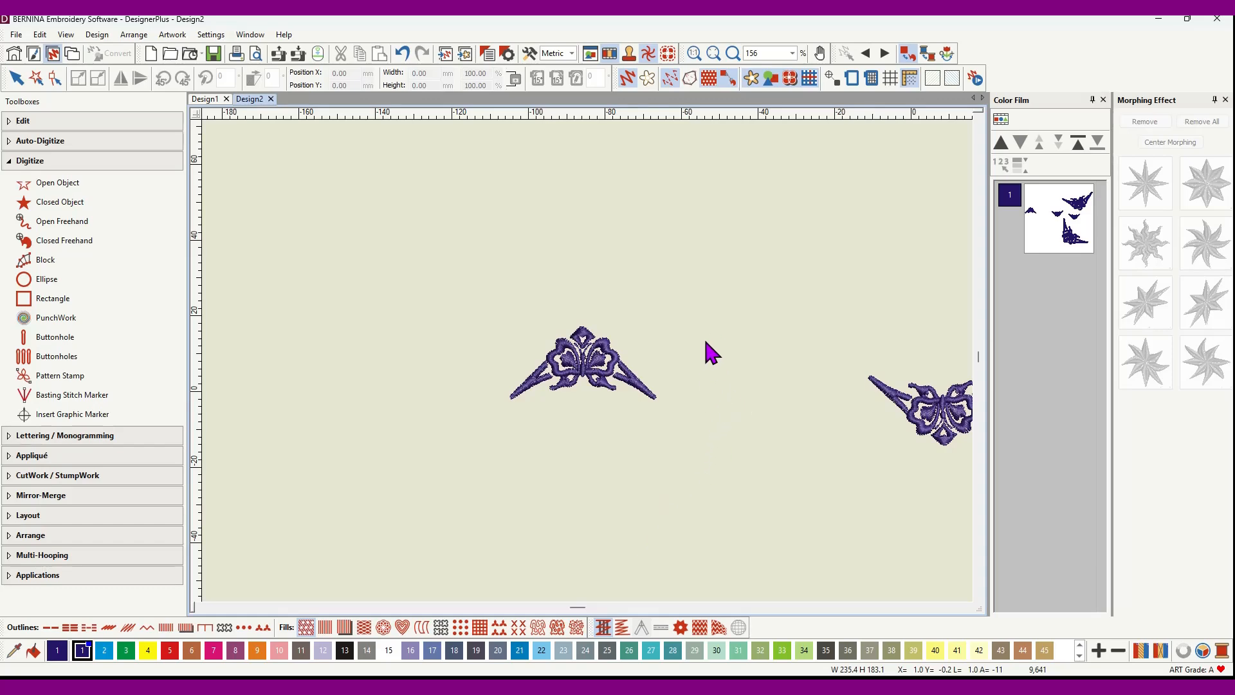
Step: Turn off the realistic stitch rendering to examine the individual stitches and connectors of the large corner butterfly
scroll(586, 358, down, 5)
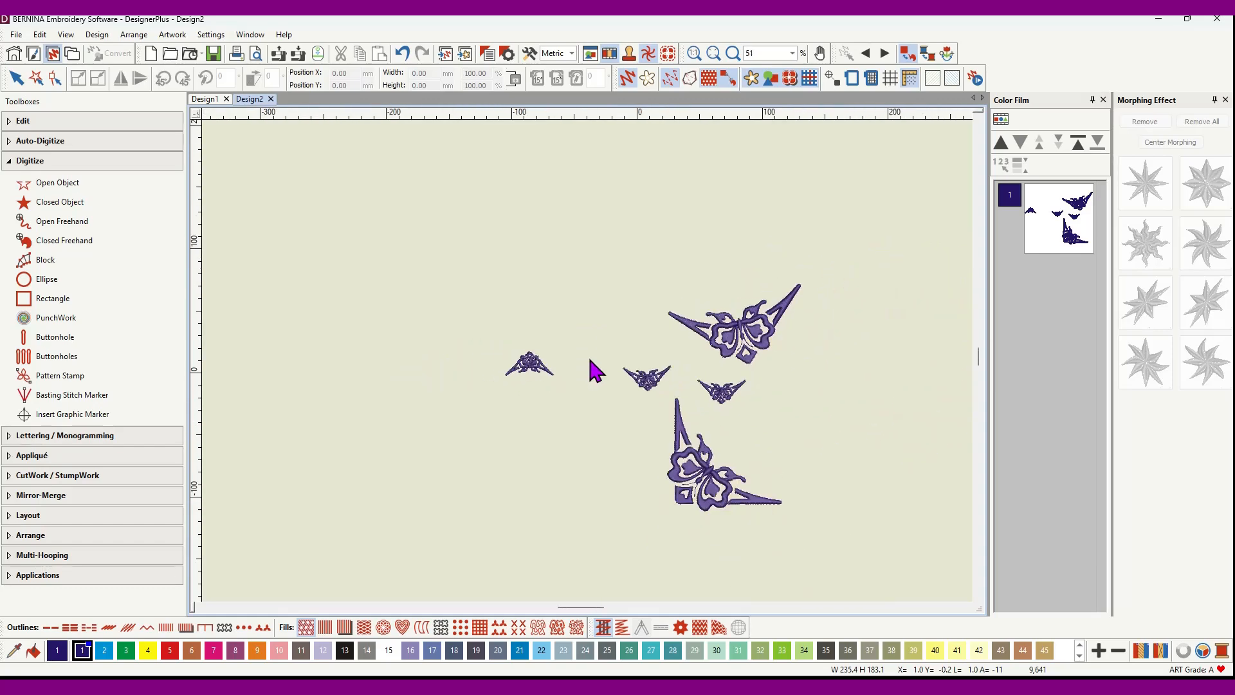
scroll(589, 364, up, 7)
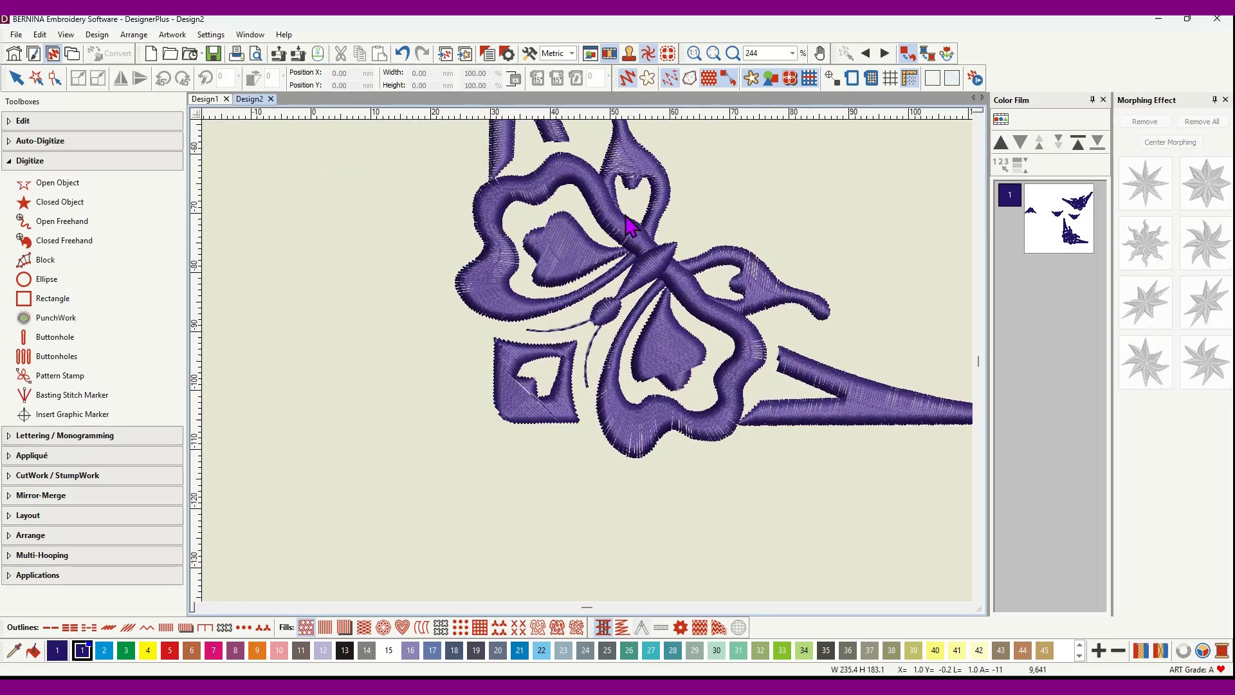
click(628, 79)
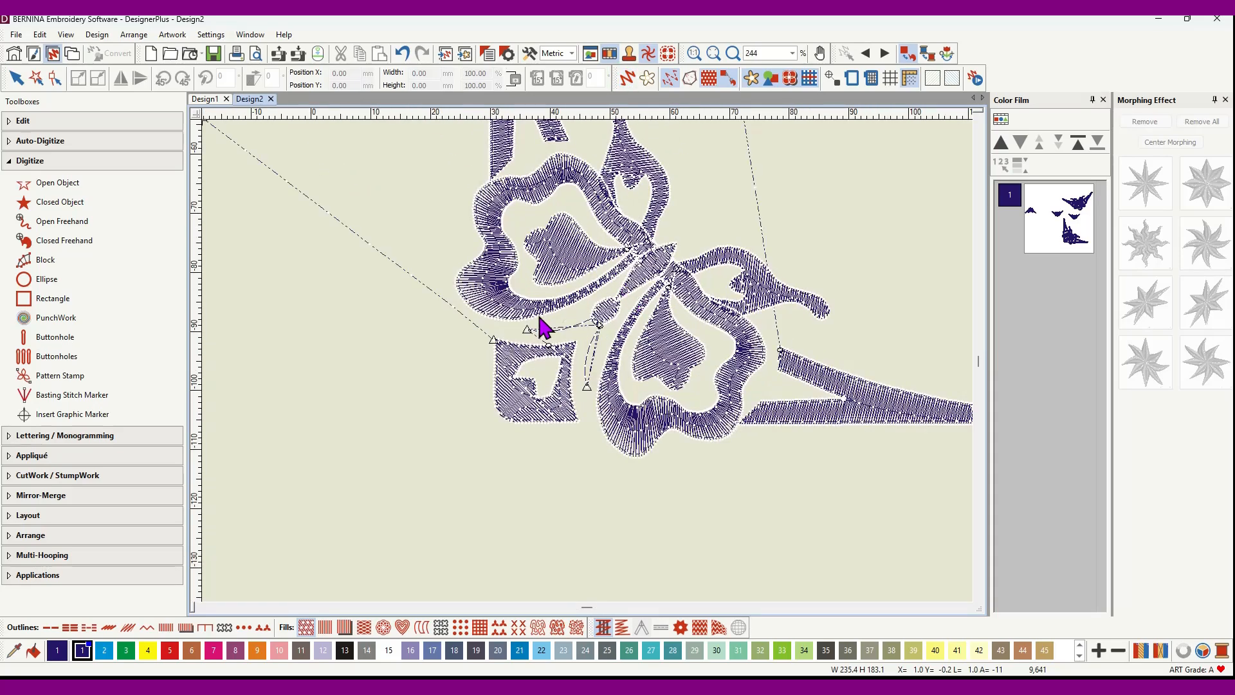
Step: Show the grid and ungroup the large corner butterfly into its separate objects
click(890, 80)
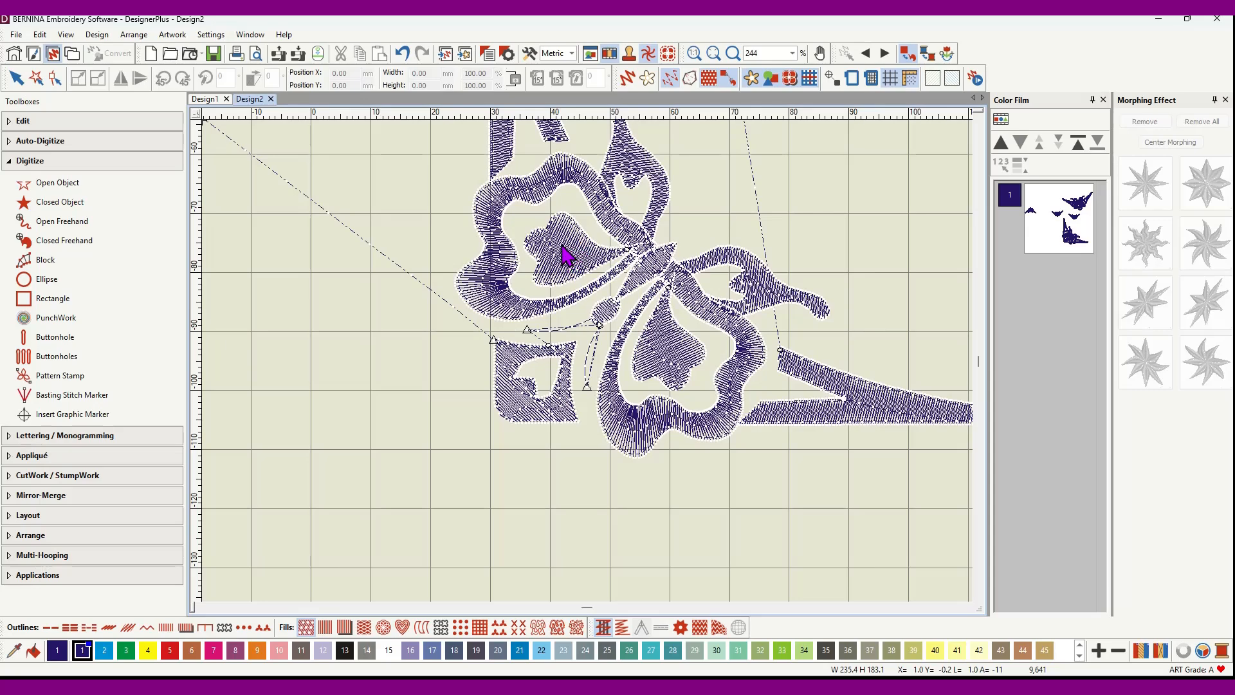
click(565, 256)
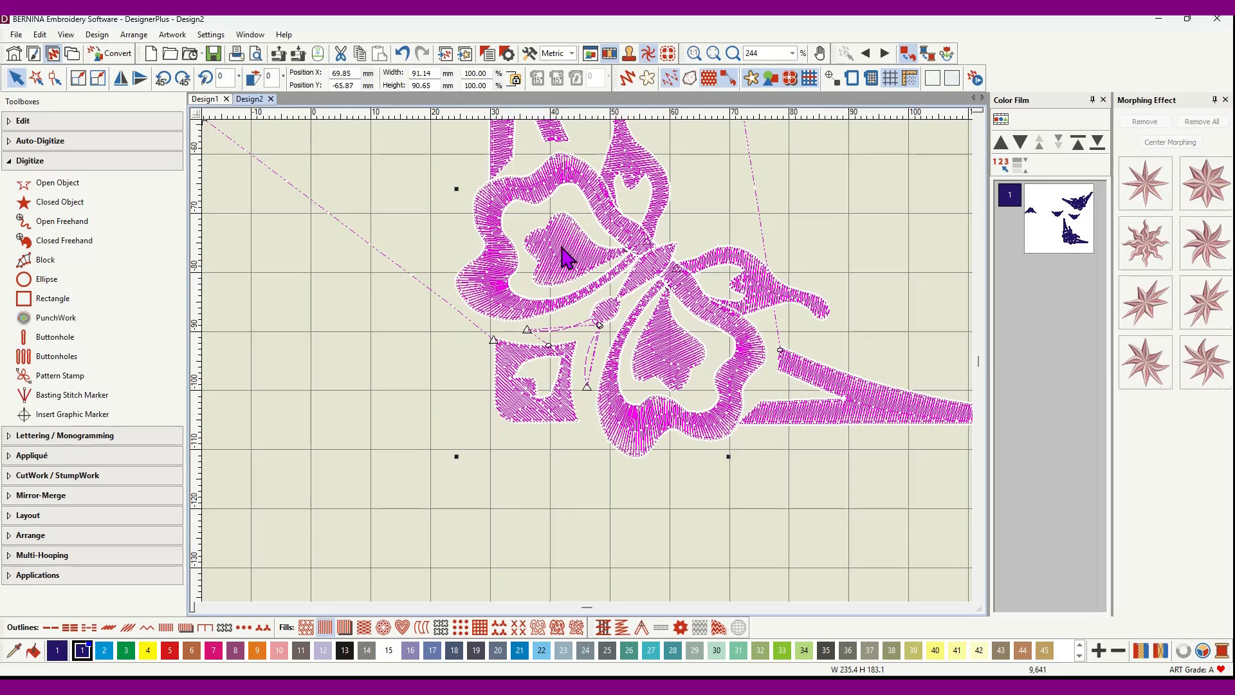
scroll(588, 367, down, 2)
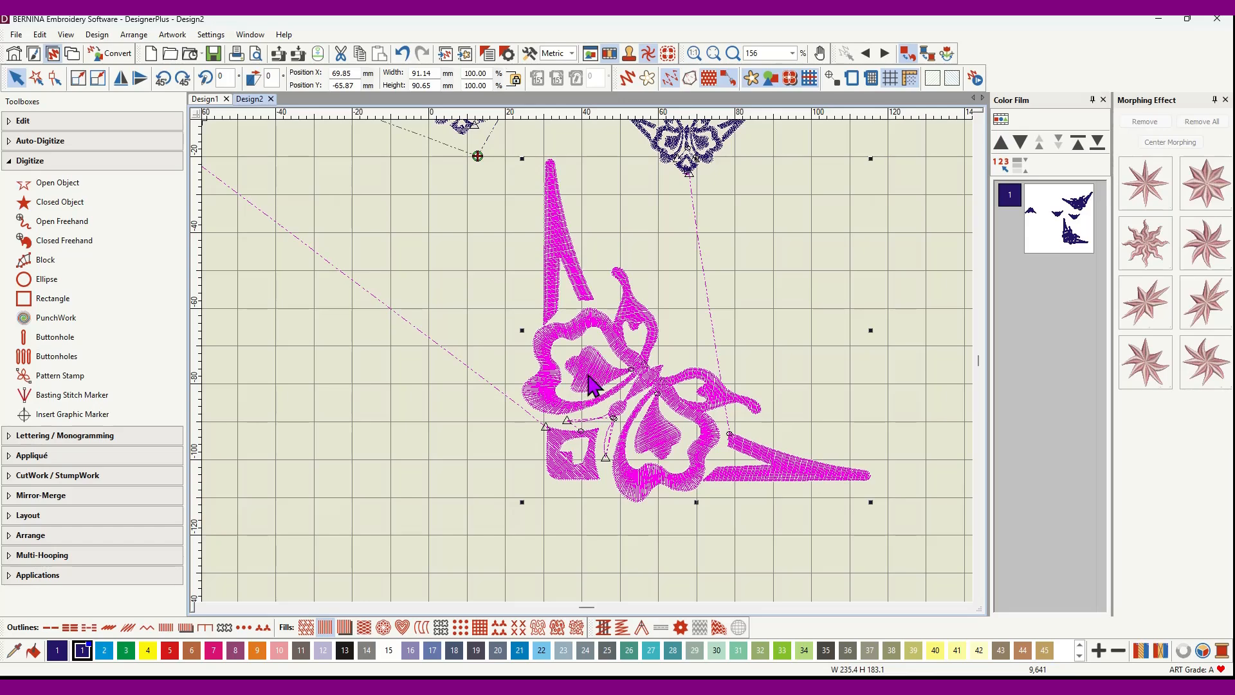
right_click(588, 375)
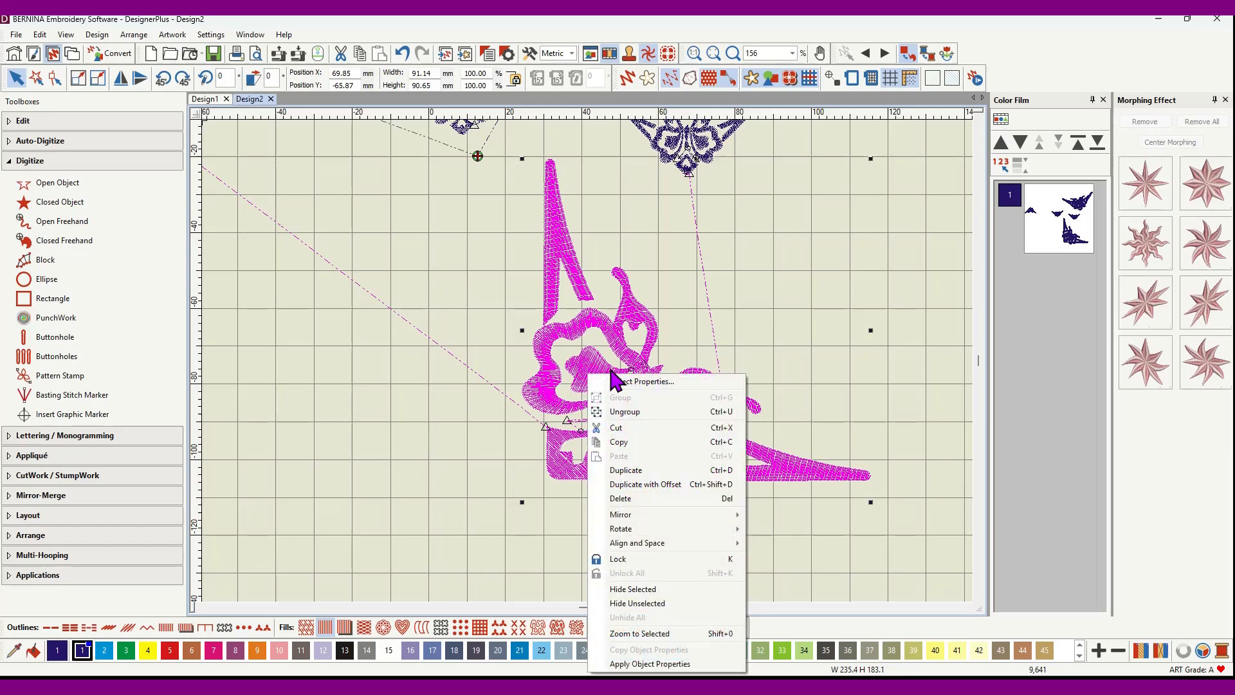
click(637, 413)
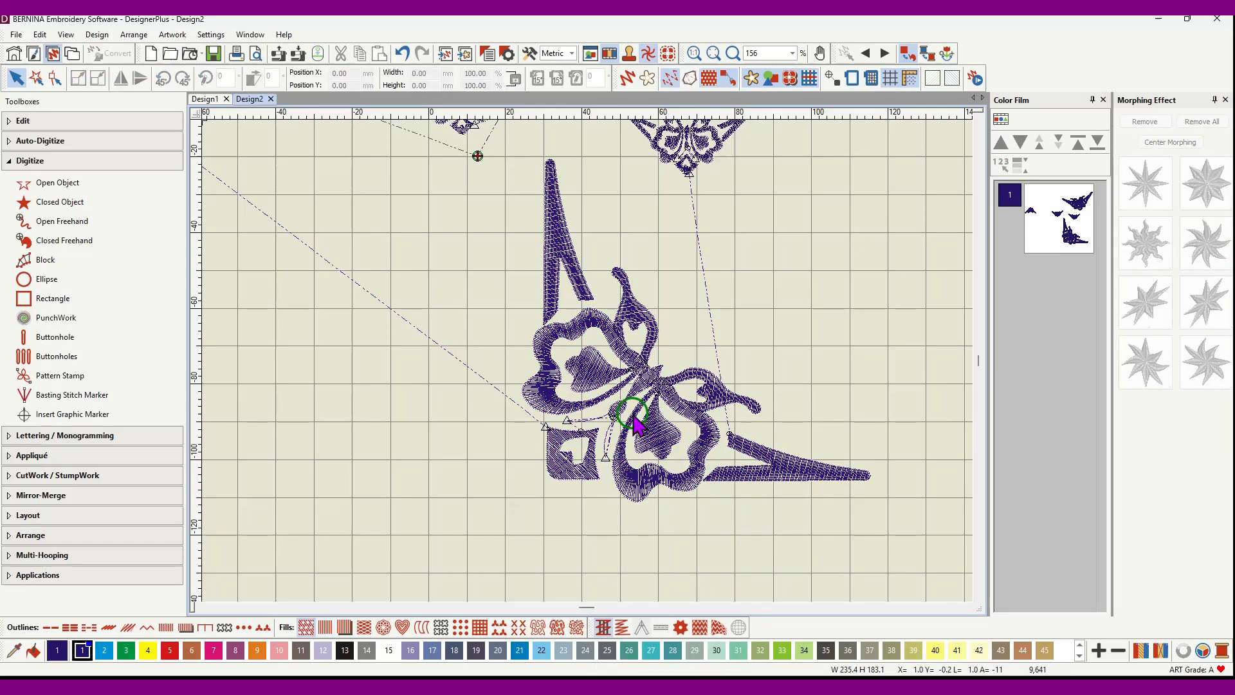
Step: Apply Step fill to the corner butterfly's two hearts, its small corner square and its two large wing outlines together
click(600, 384)
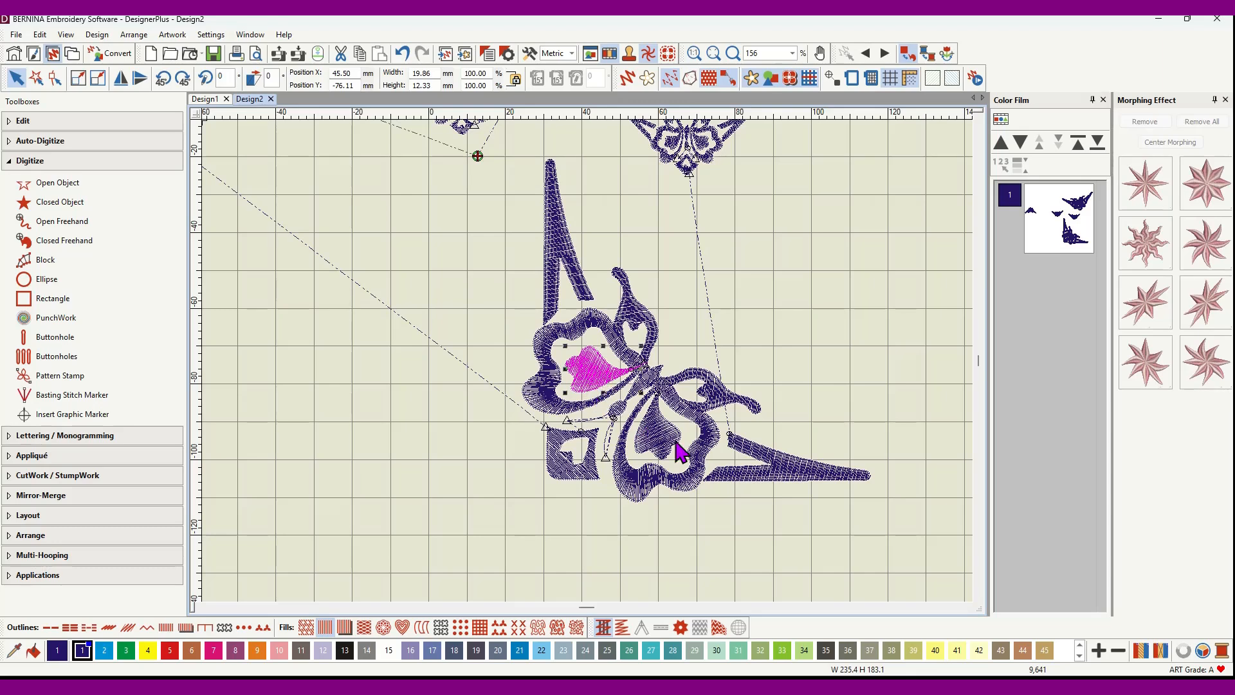
ctrl+click(655, 436)
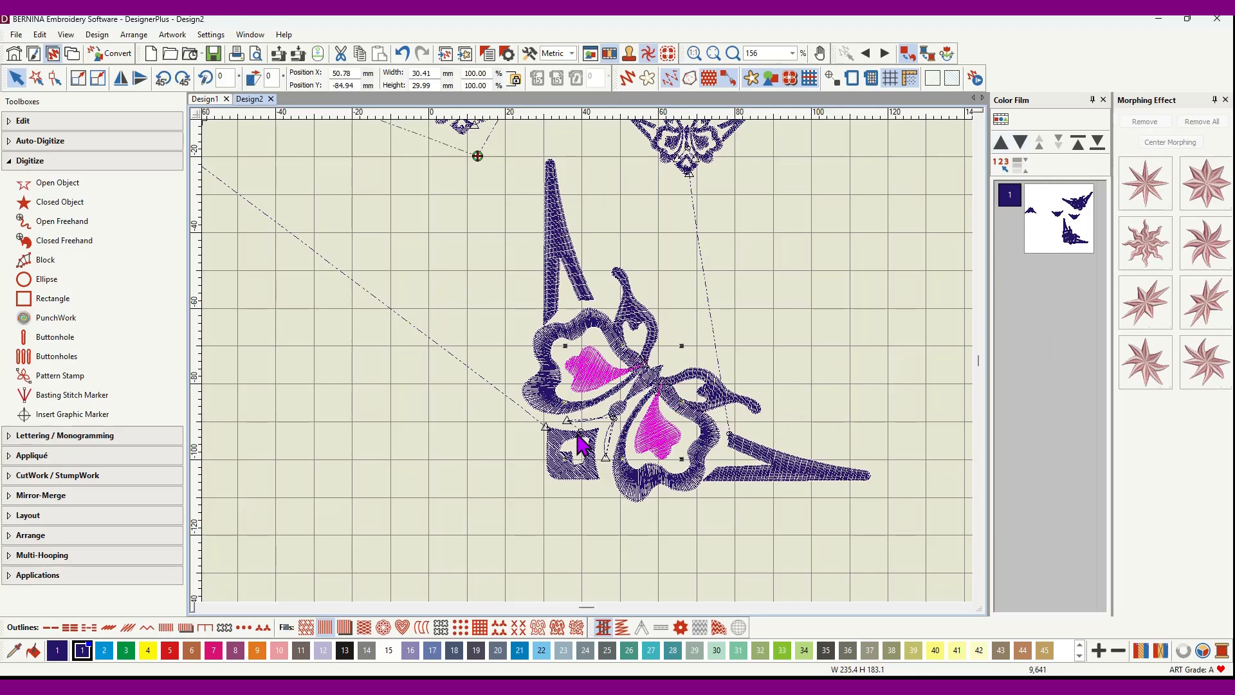
click(557, 473)
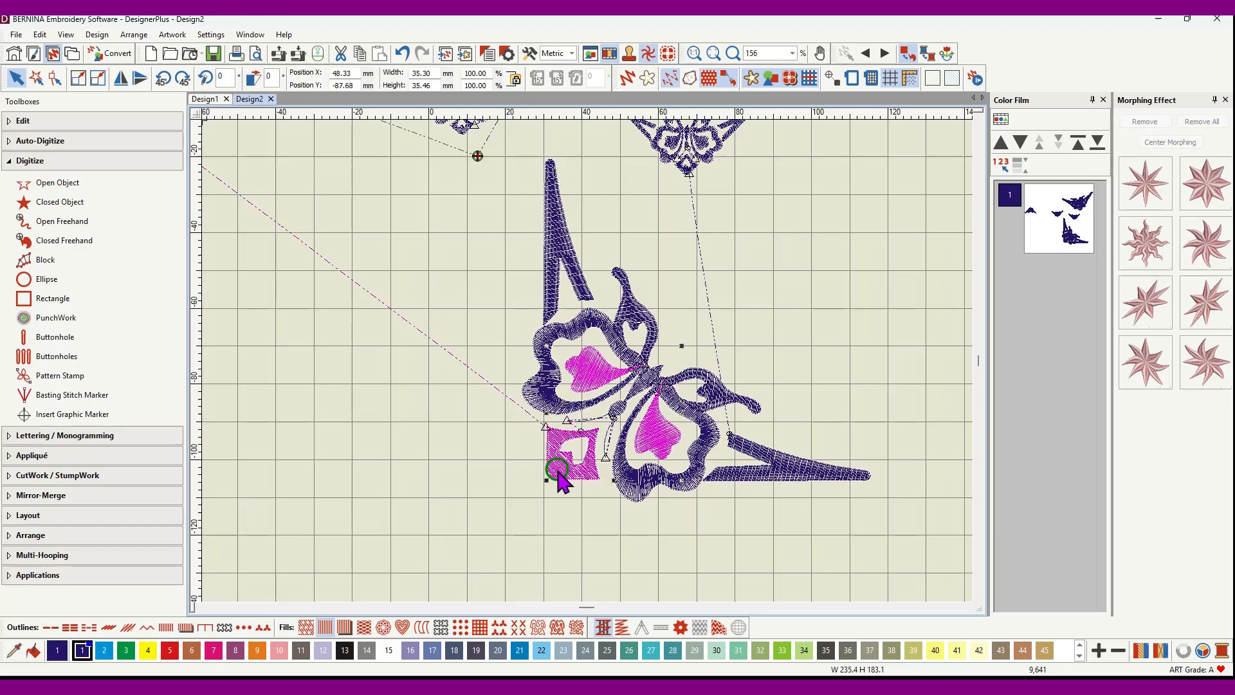
ctrl+click(540, 407)
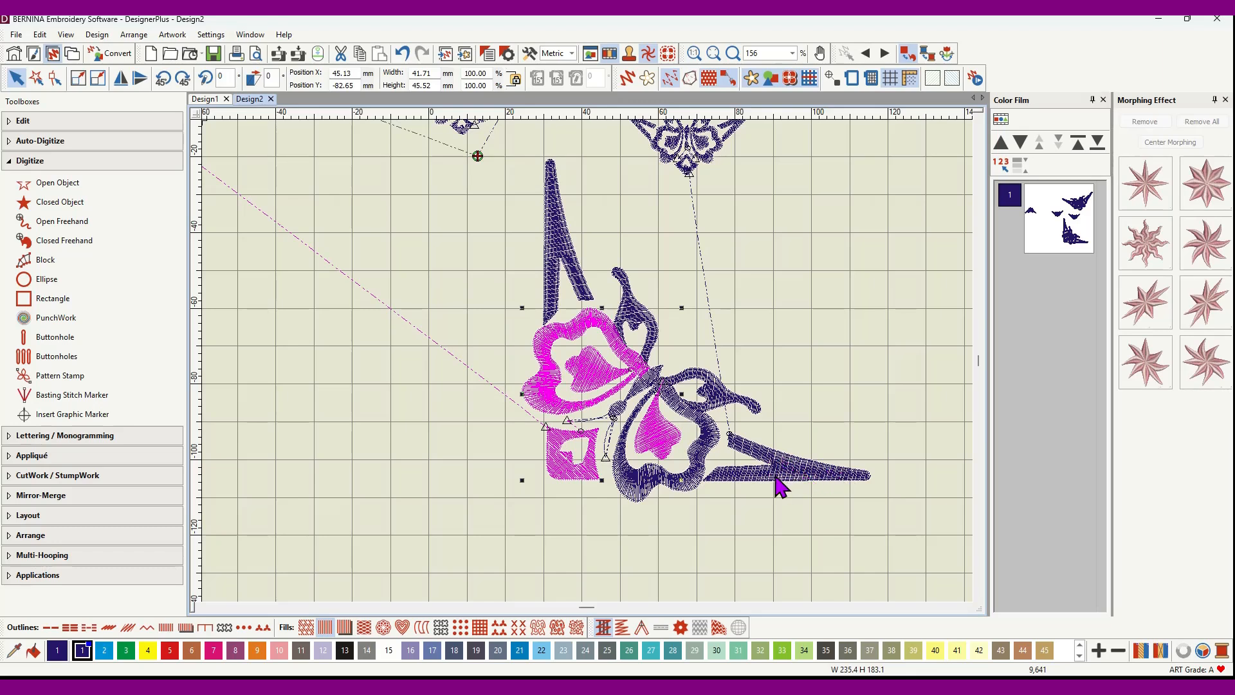
ctrl+click(638, 487)
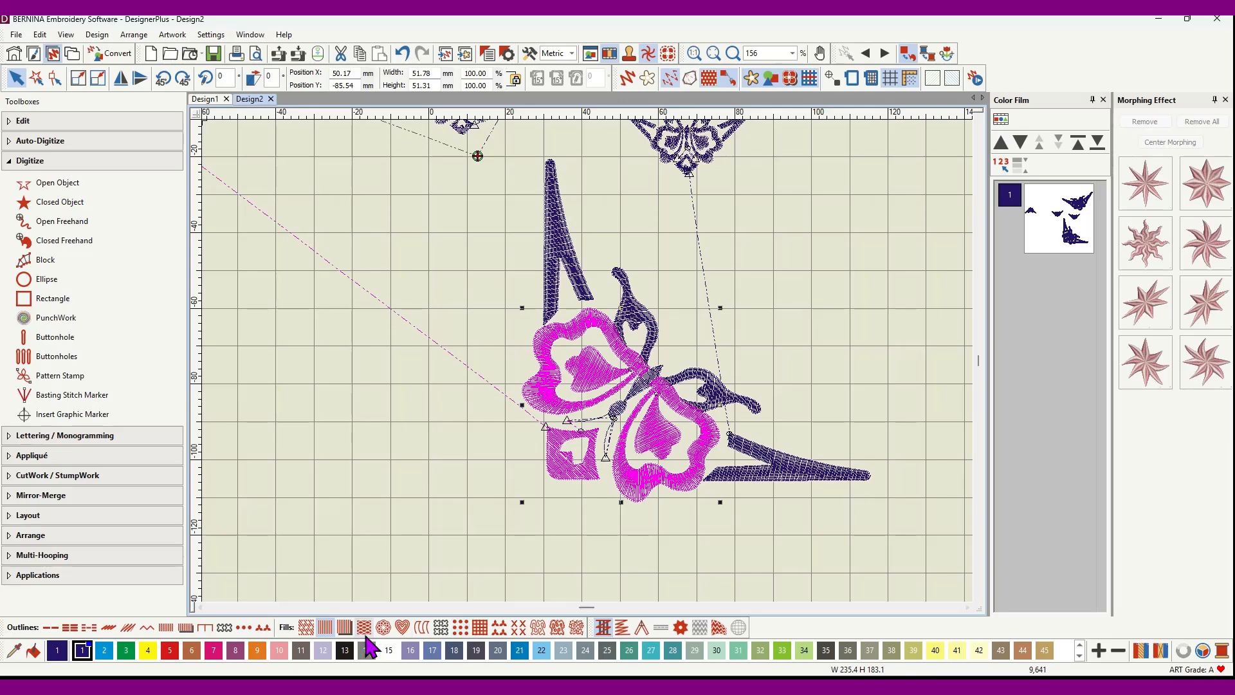
click(306, 628)
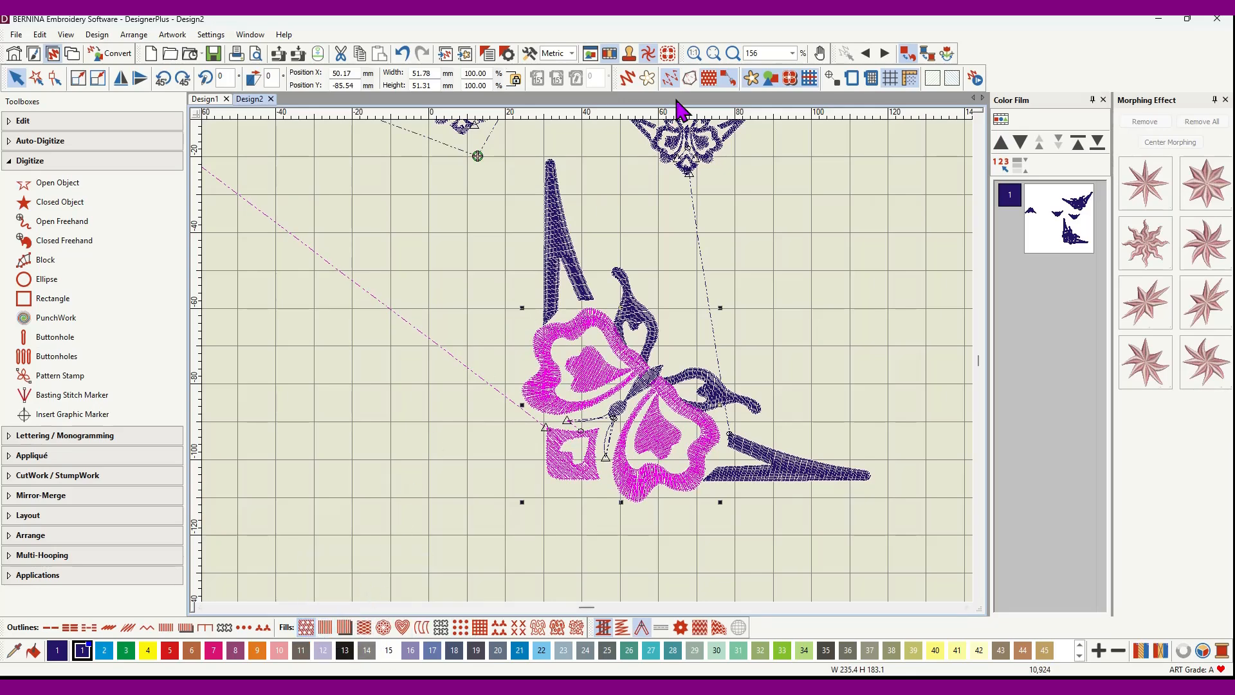
Step: Turn on the realistic stitch rendering to examine the new fill on the corner butterfly's square and wings
click(627, 78)
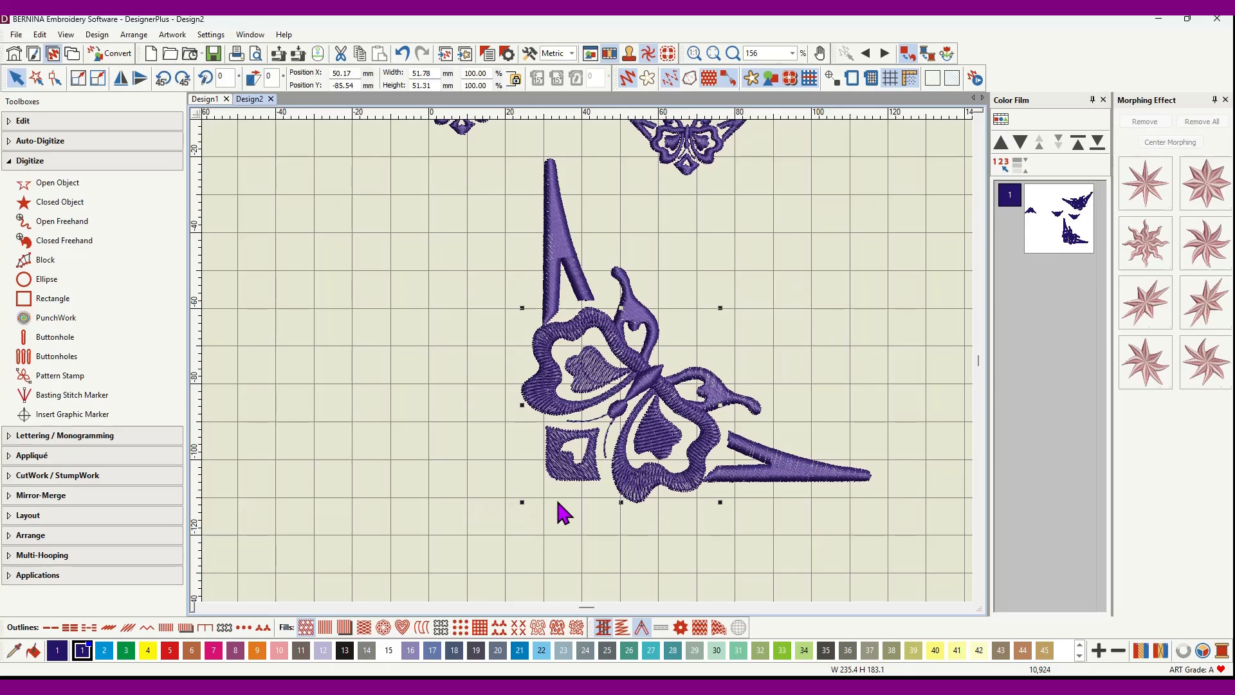
scroll(570, 469, up, 1)
scroll(591, 372, up, 4)
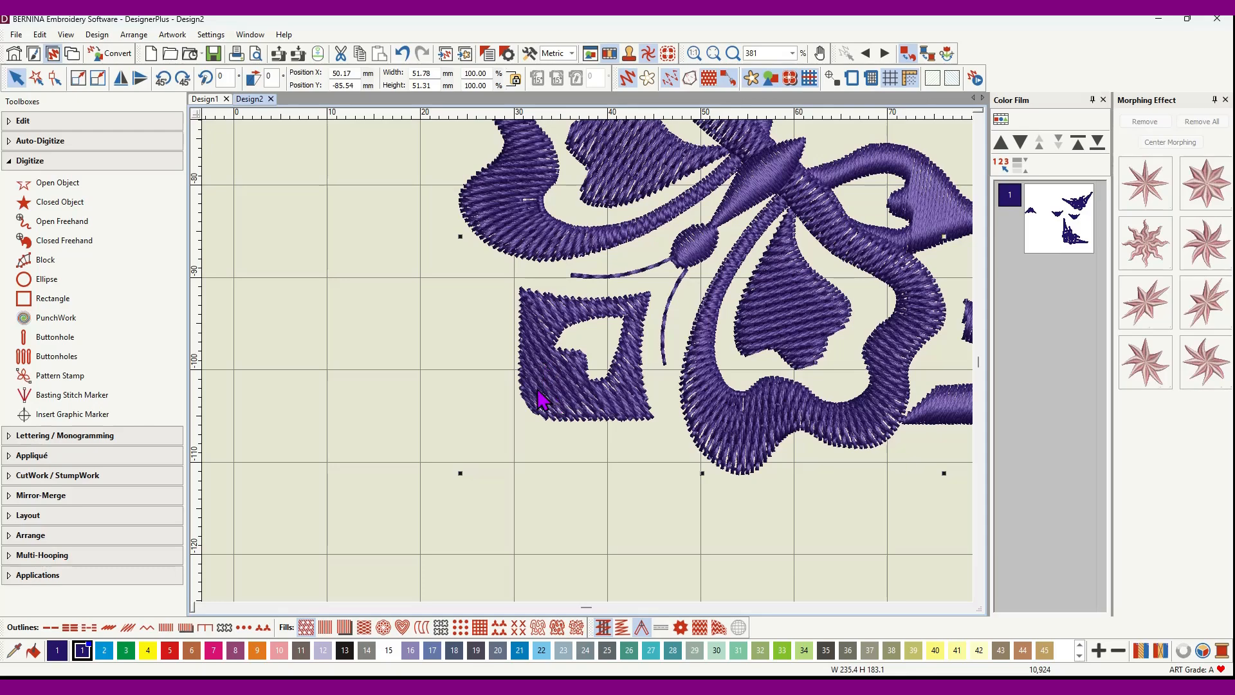
scroll(584, 344, down, 3)
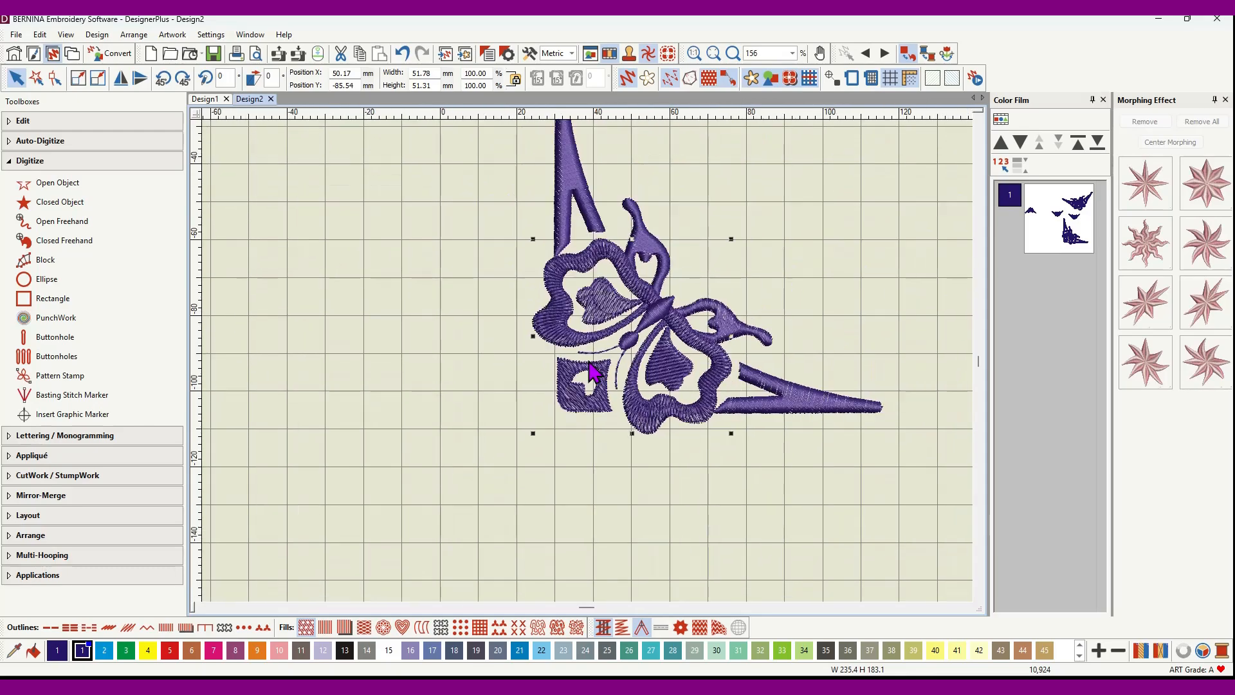
Step: Reshape the small corner square's stitch angle line so it slopes diagonally down to the left, and inspect the resulting stitches
click(571, 402)
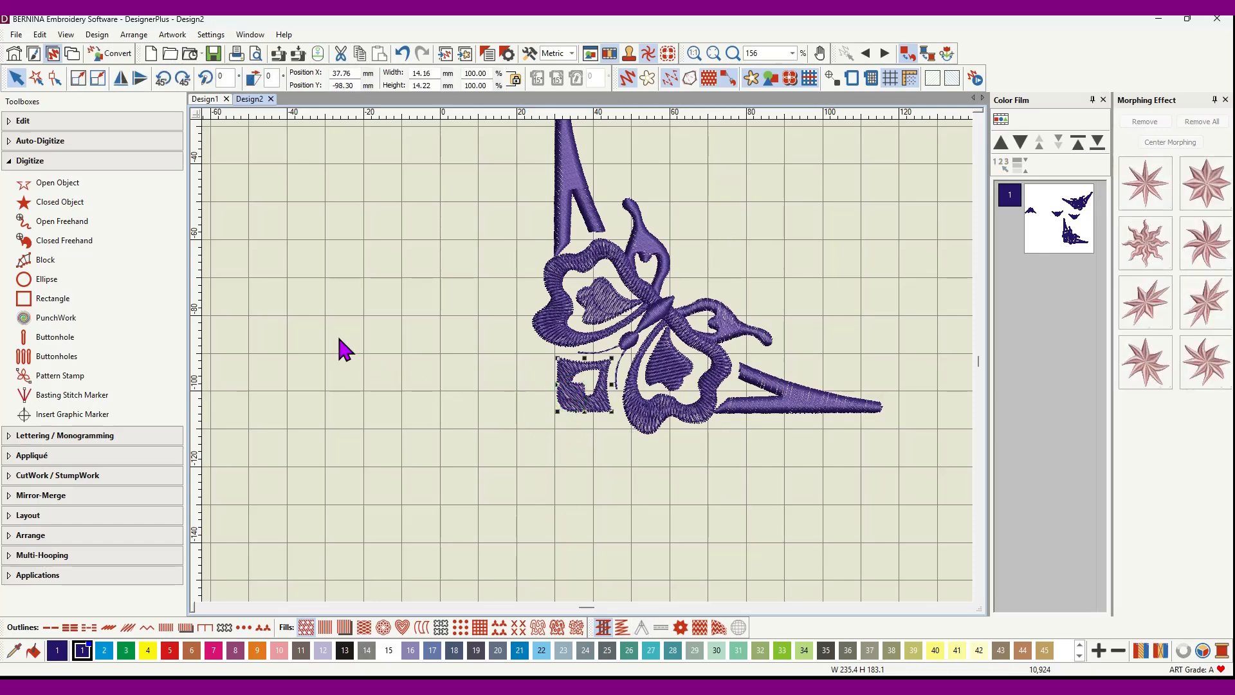
click(54, 78)
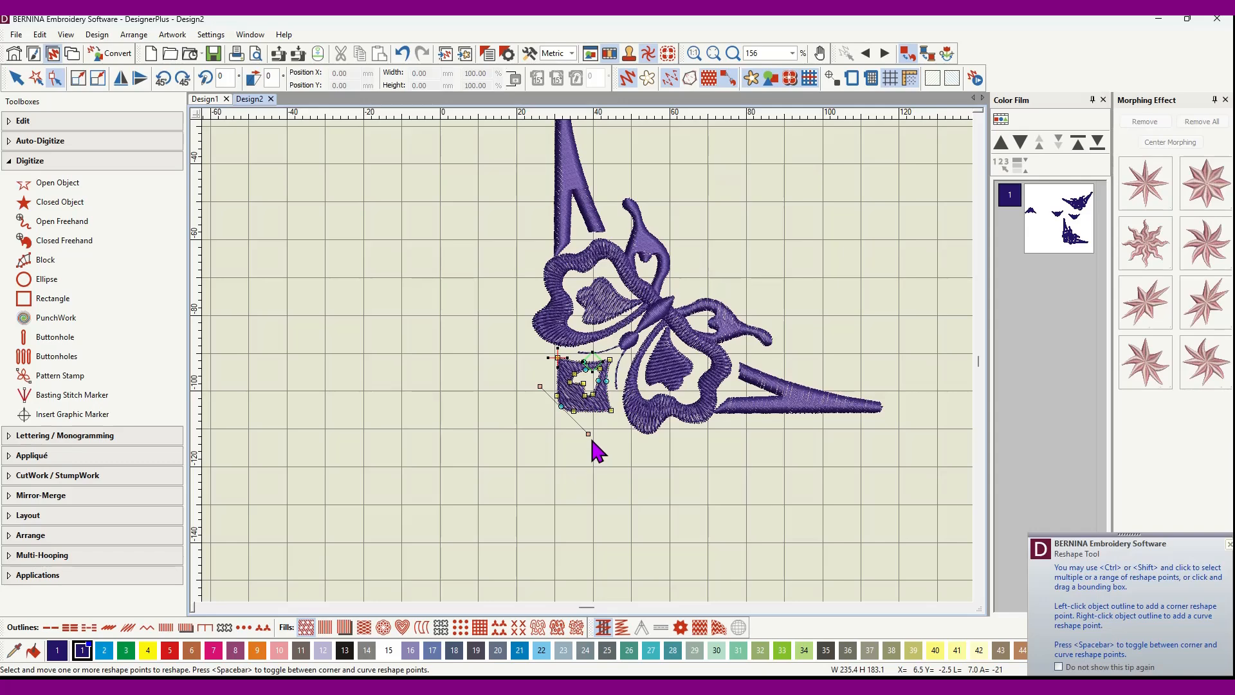
drag(588, 434, 466, 456)
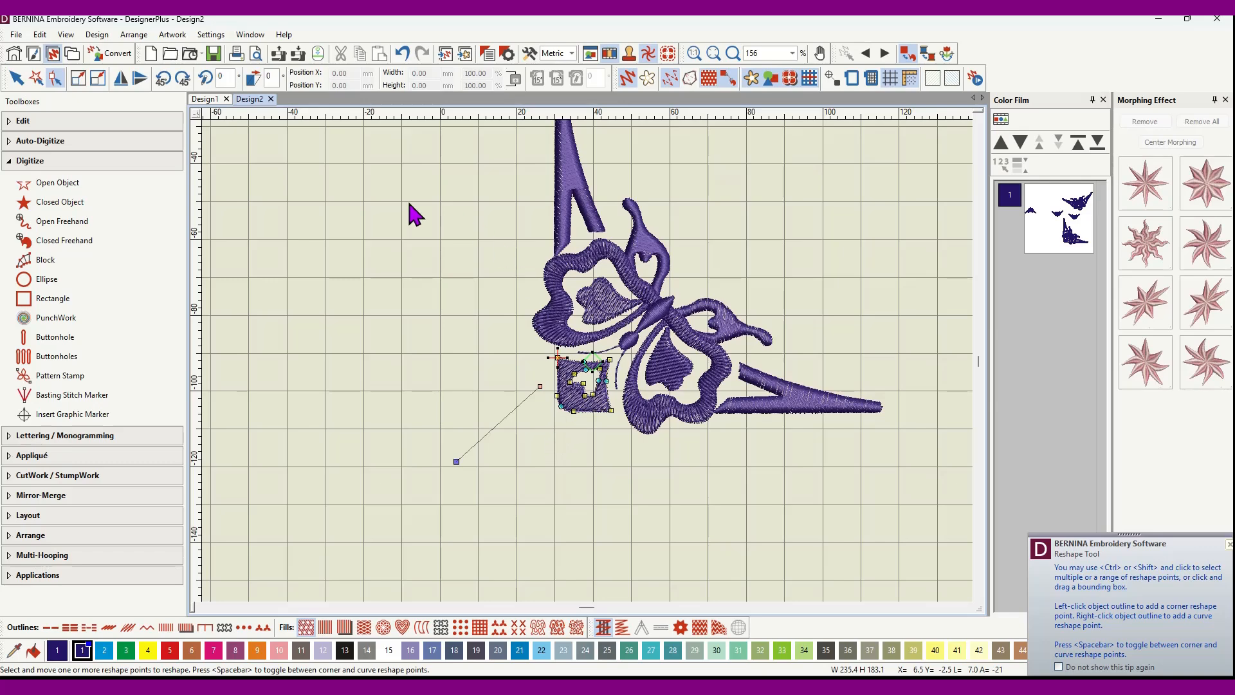
click(16, 78)
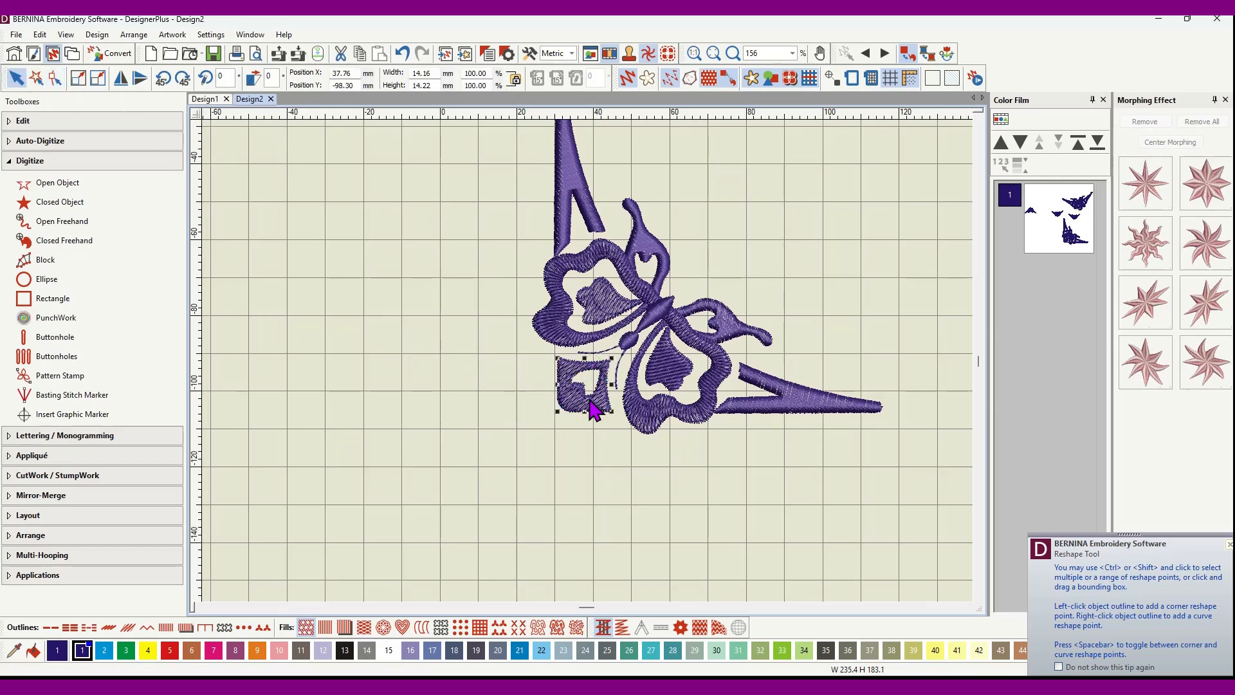
scroll(590, 409, up, 5)
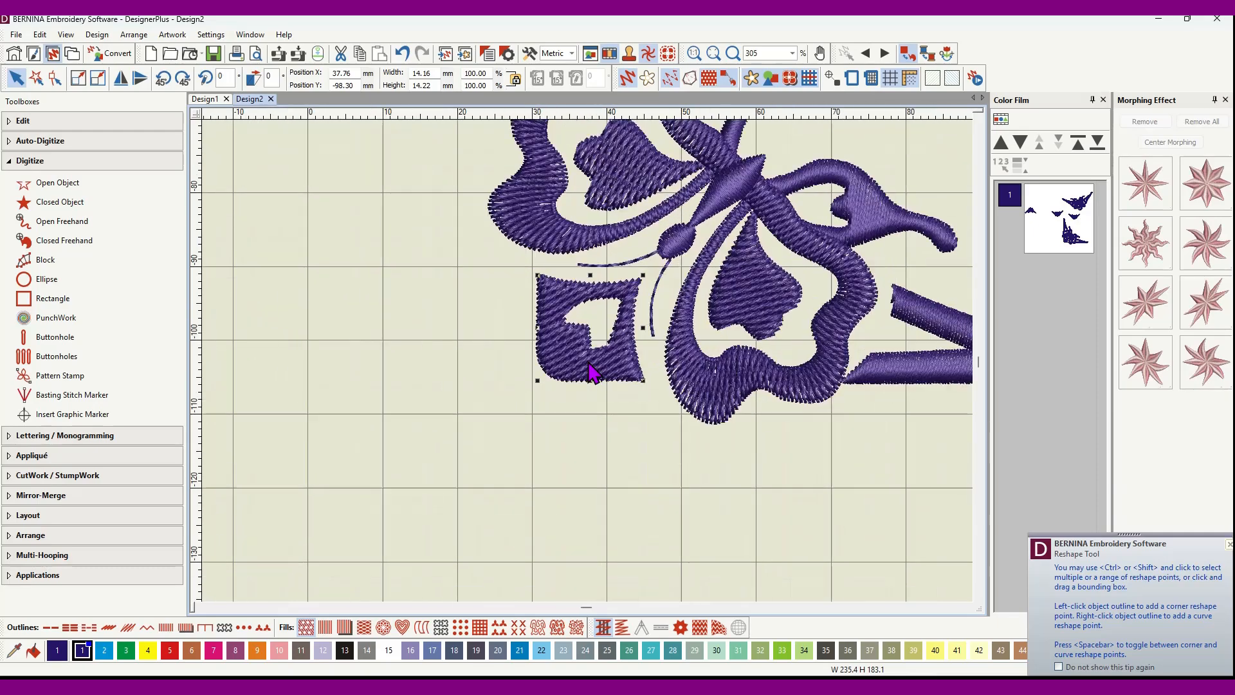
scroll(552, 351, down, 1)
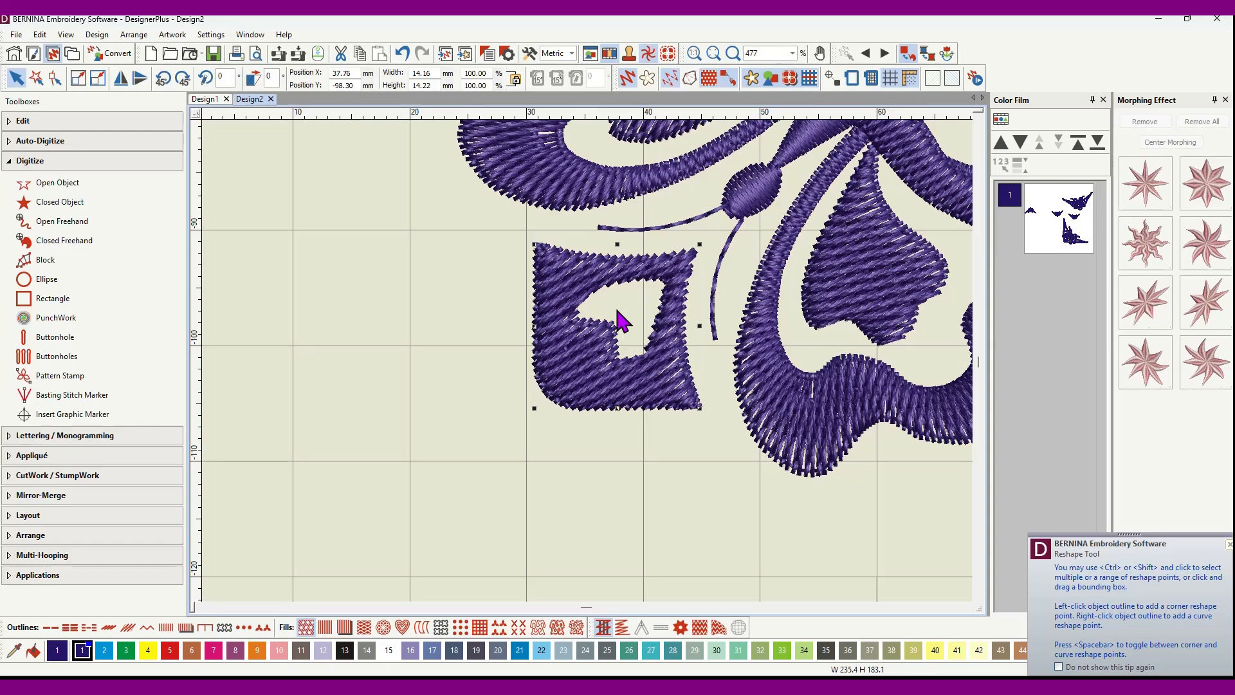
scroll(587, 360, down, 2)
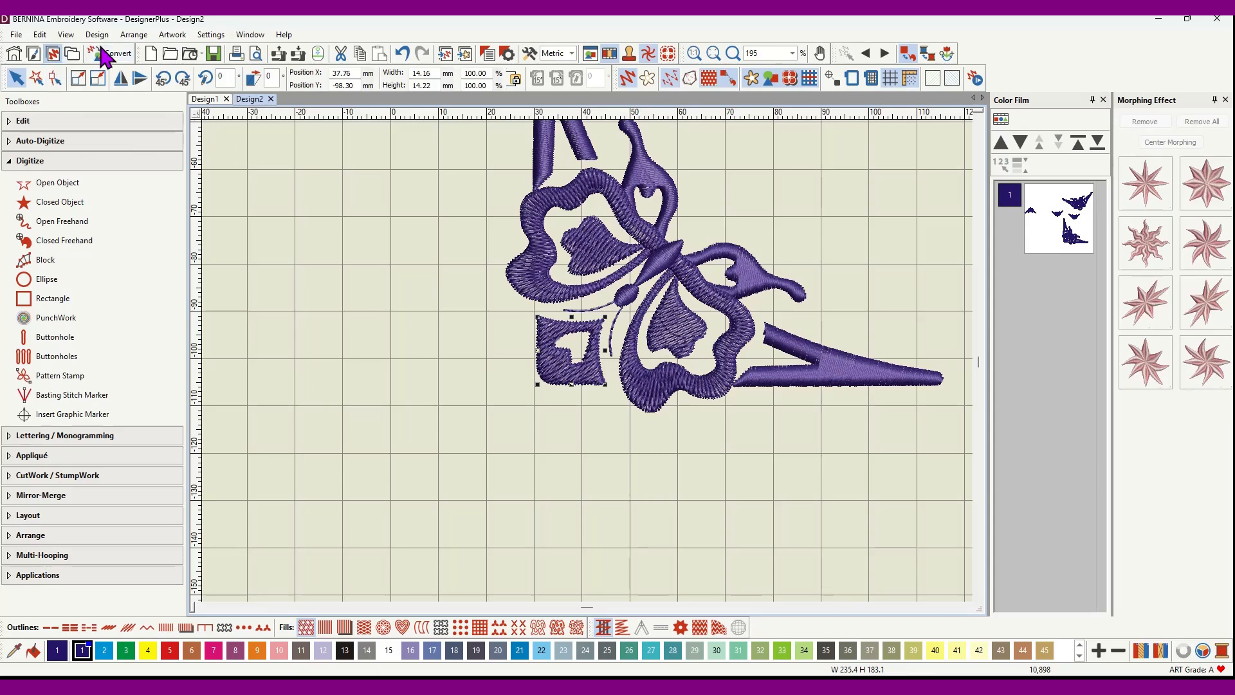
Step: Measure the width of the tapered satin arm at its fork, start another measurement at the small wing, and end measuring
click(66, 35)
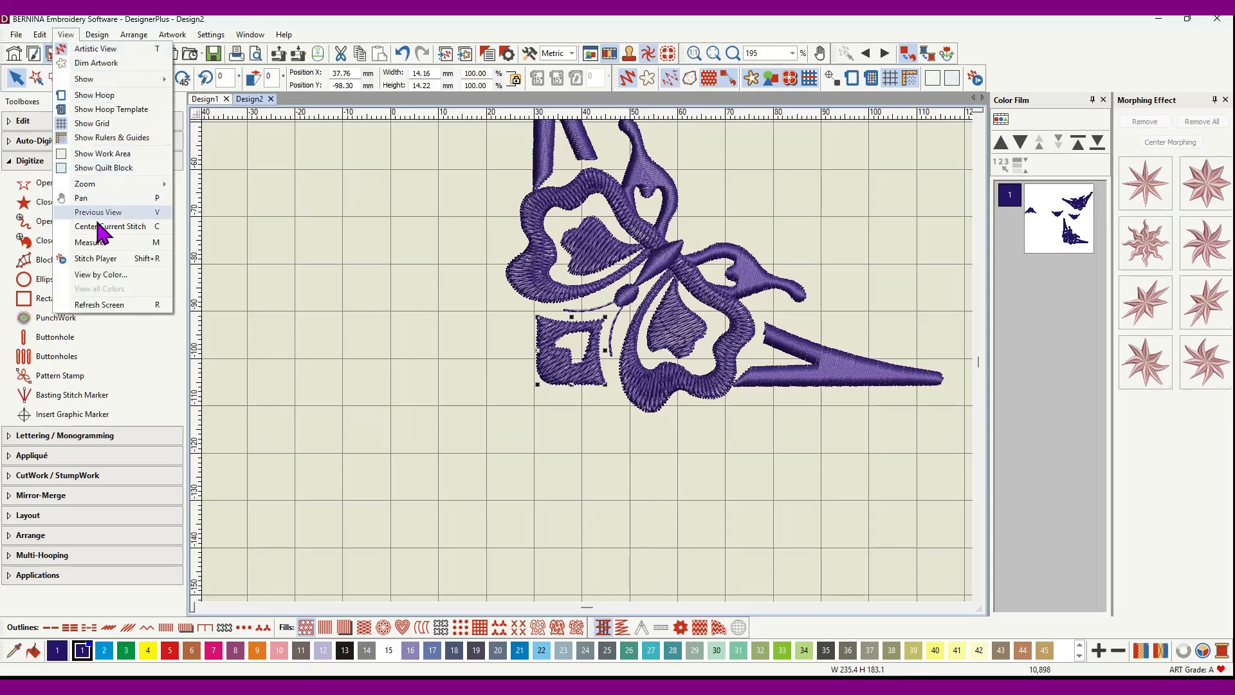
click(90, 243)
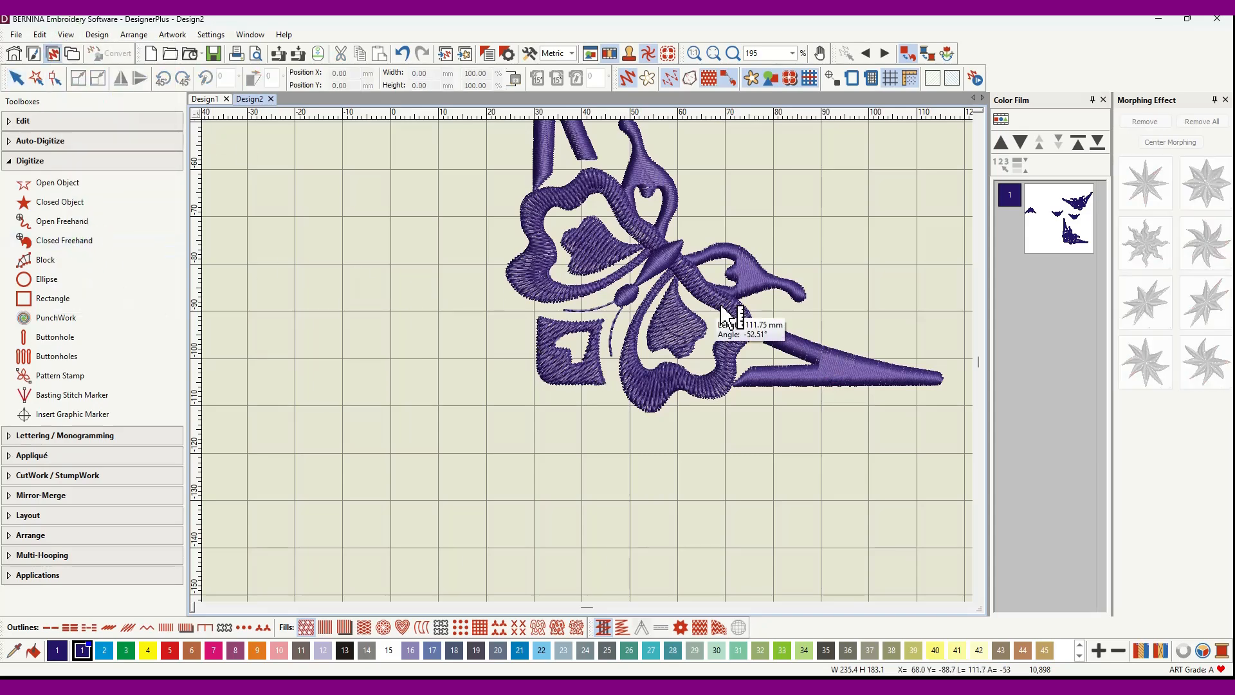
click(827, 350)
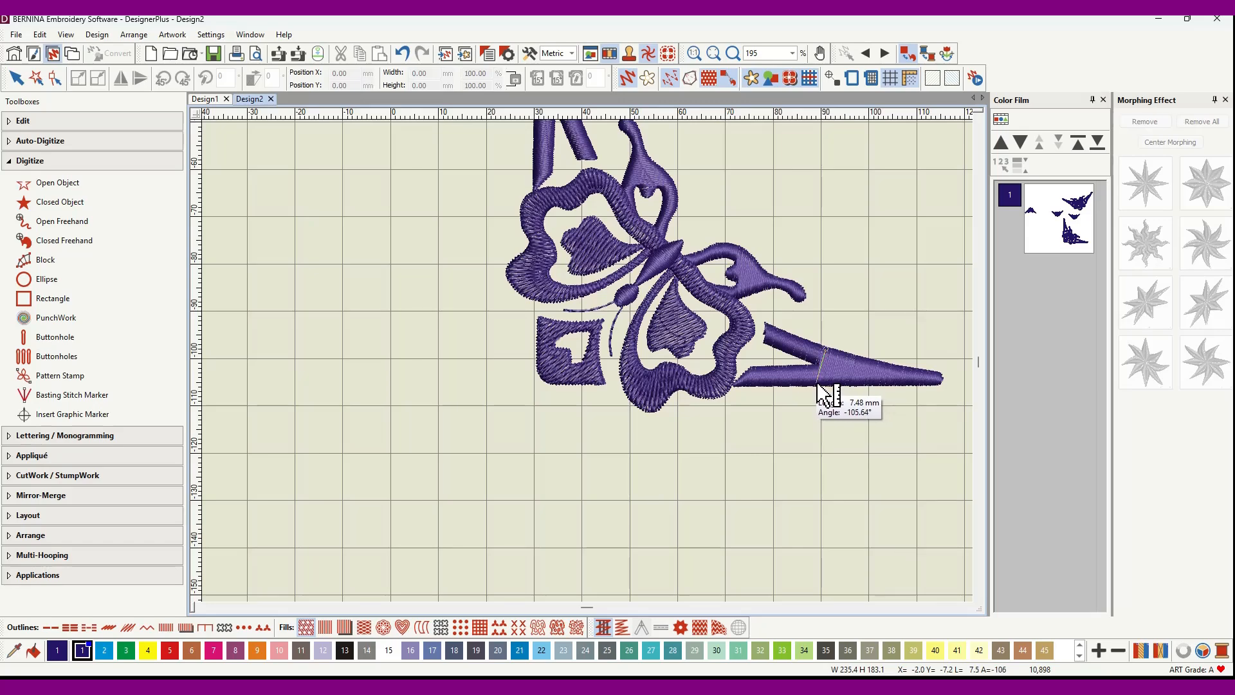
click(818, 385)
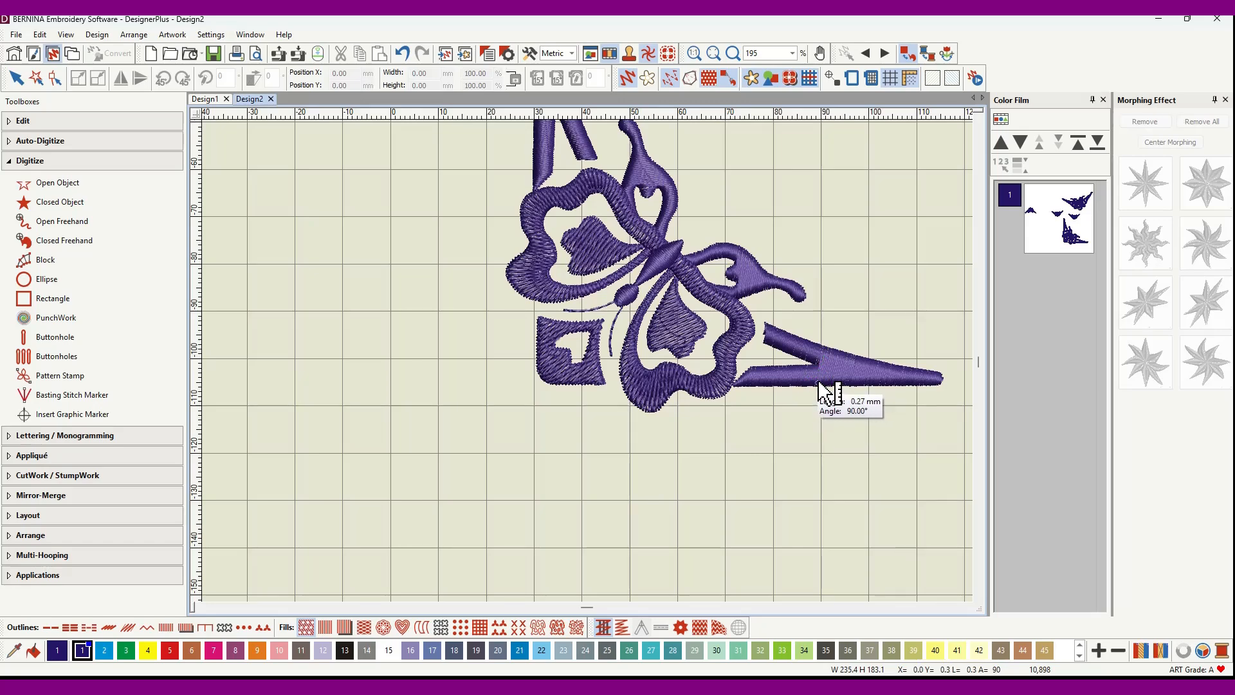
click(744, 249)
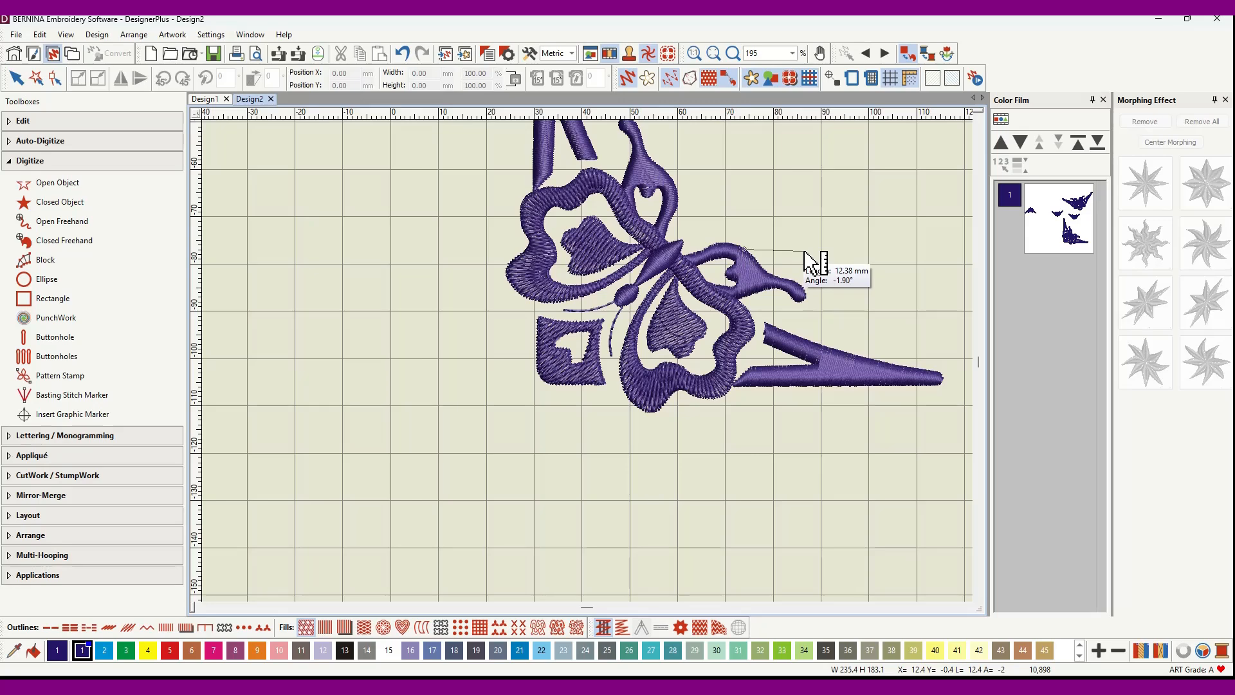
key(Escape)
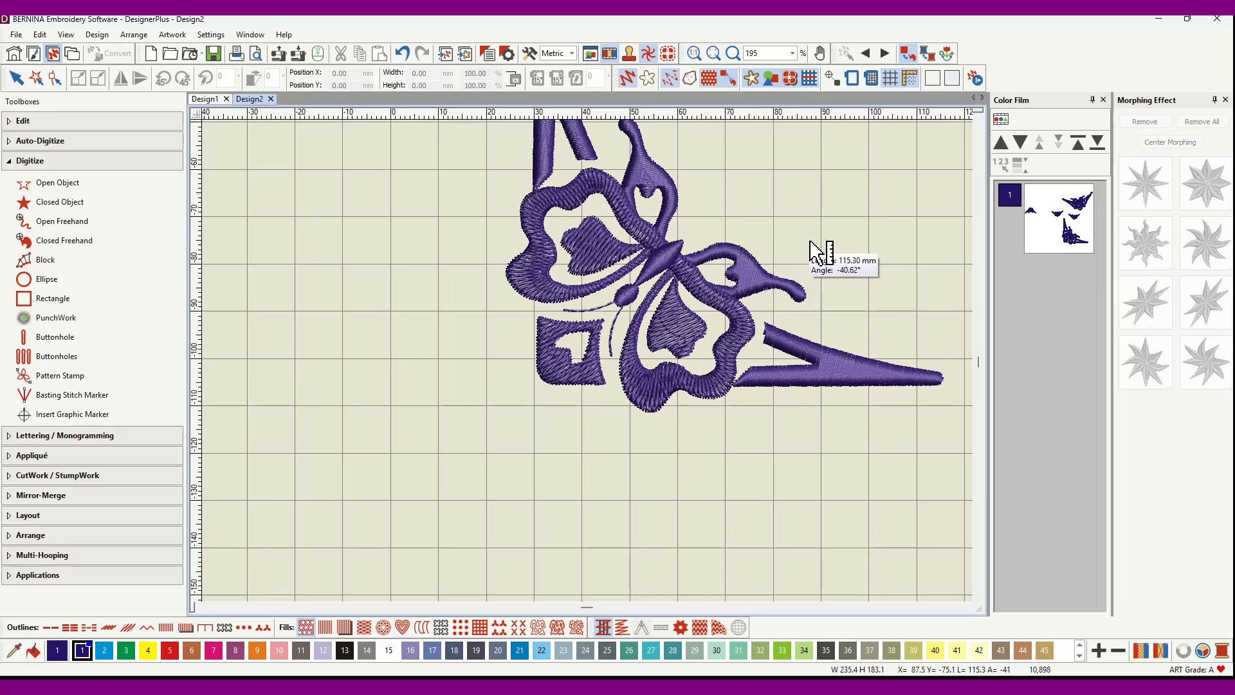
key(Escape)
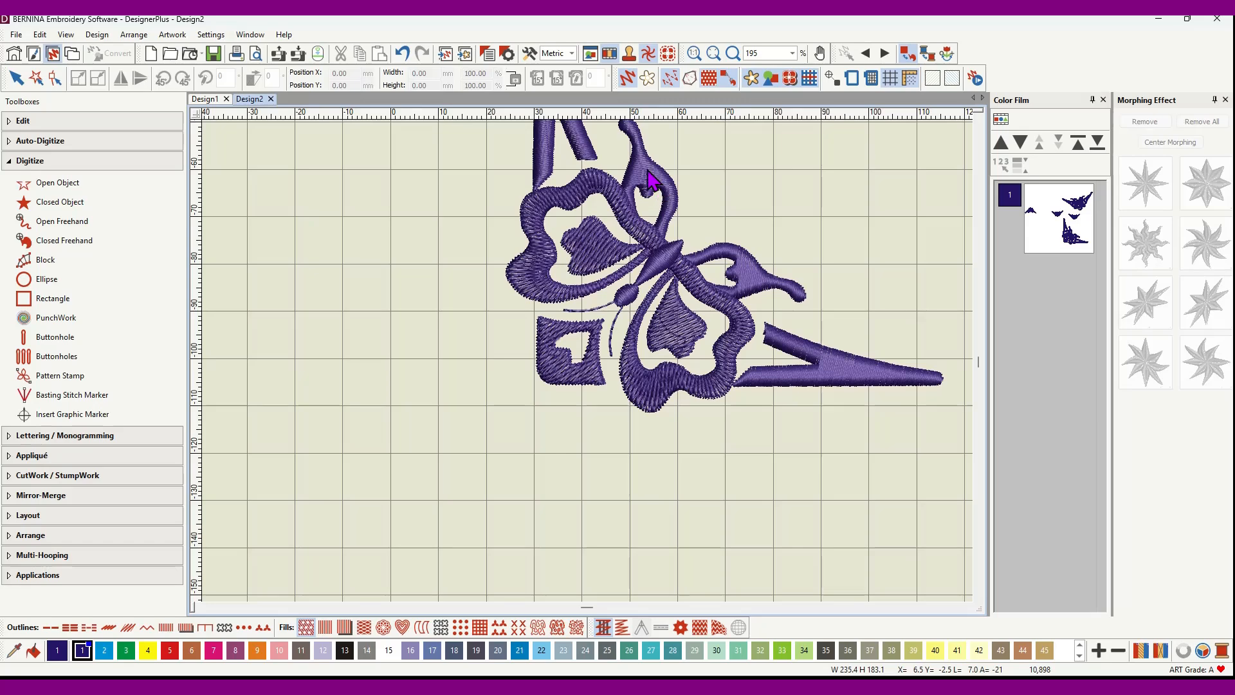
Step: Apply Step fill to the corner butterfly's two small wings with realistic rendering off, and restore the realistic rendering
click(628, 80)
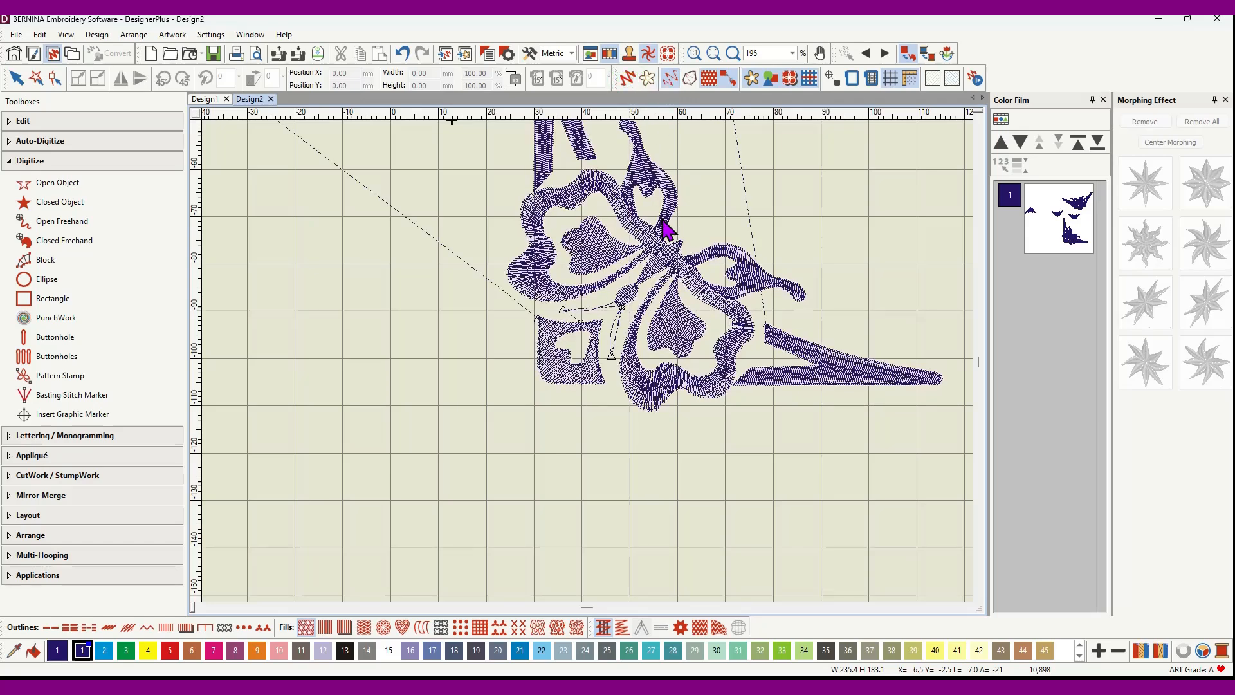
click(648, 183)
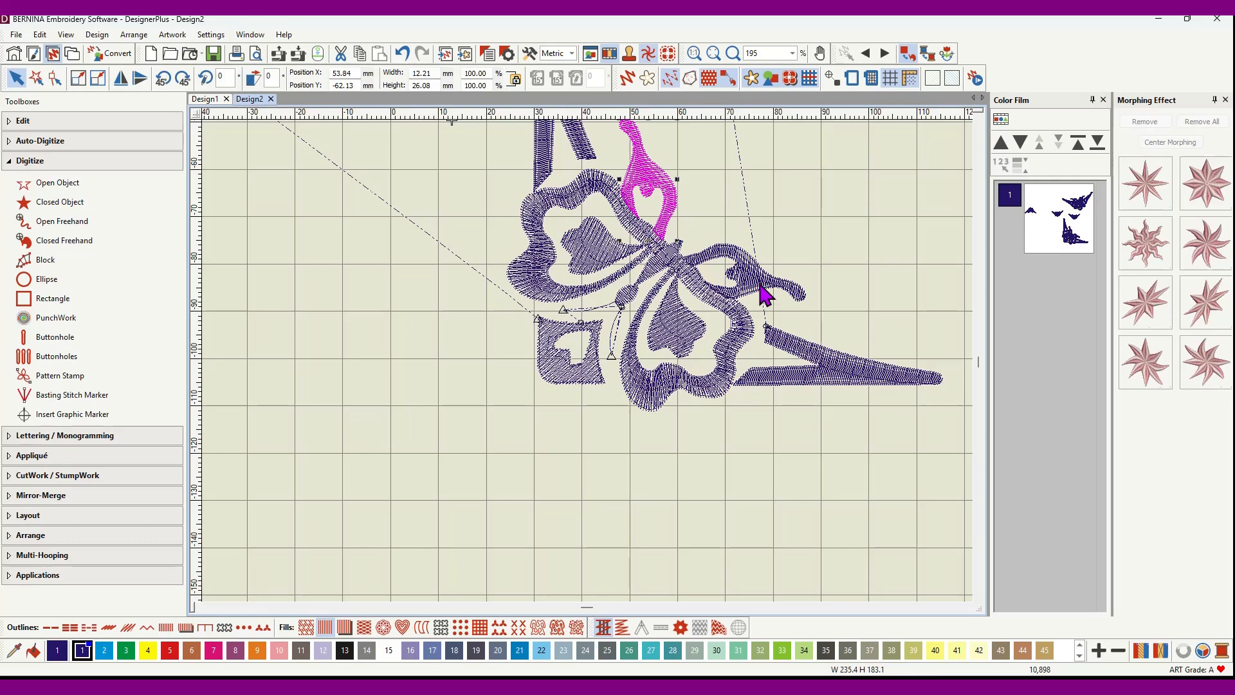
ctrl+click(757, 289)
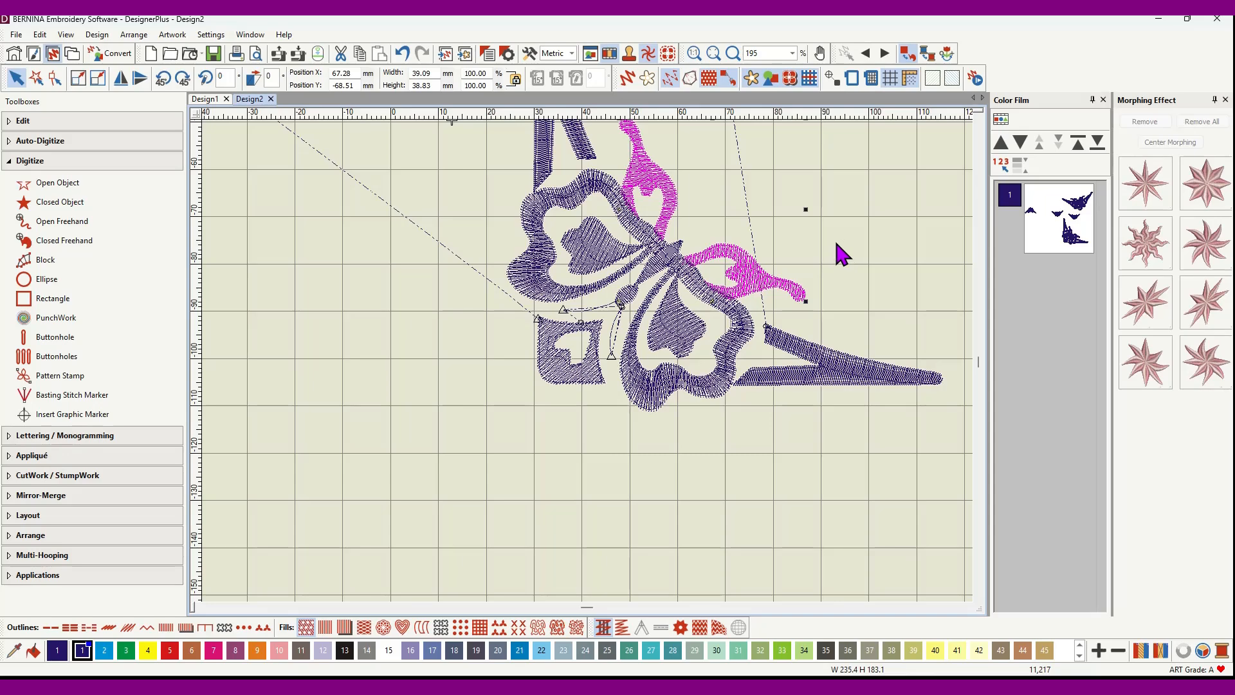
click(627, 78)
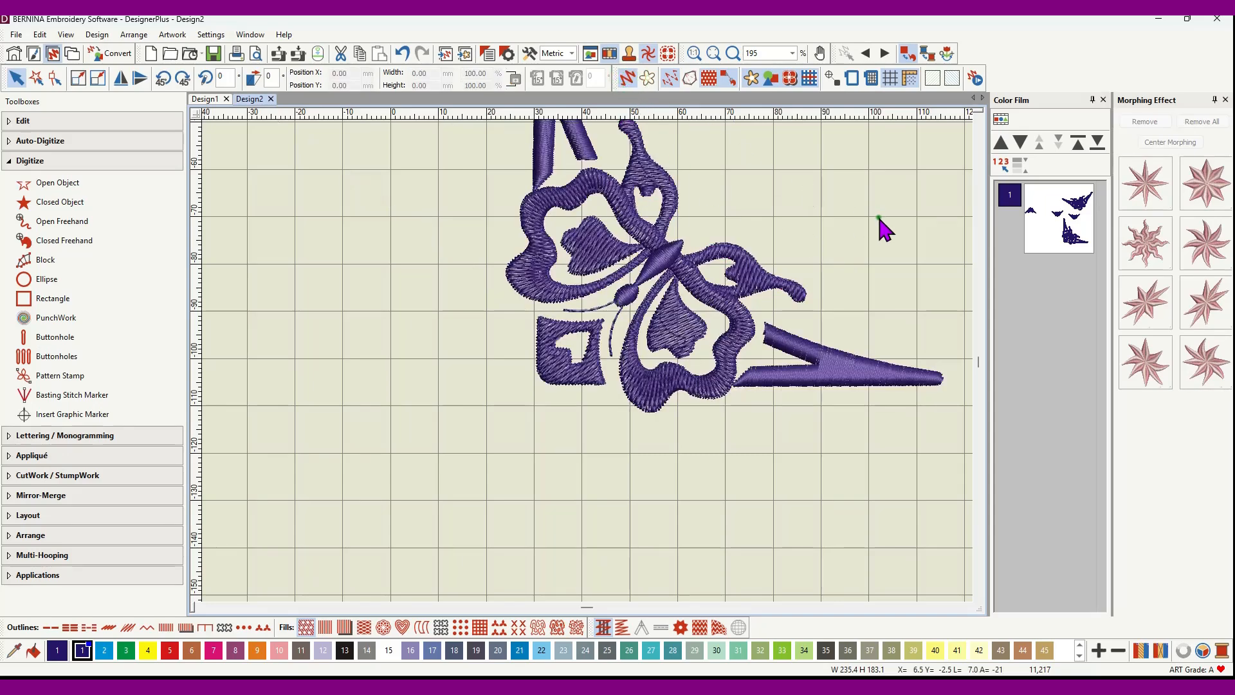
Step: Bring all five stamped butterflies into view and hide the grid
scroll(745, 225, down, 3)
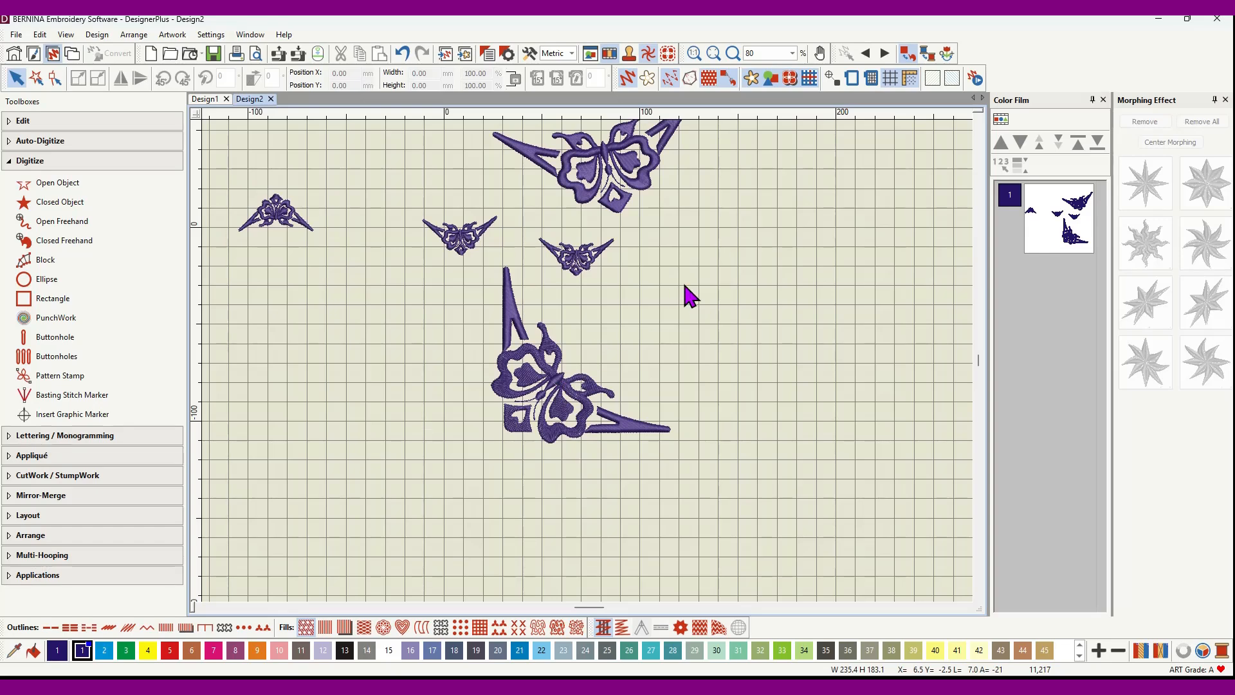
scroll(592, 368, down, 1)
scroll(592, 372, down, 1)
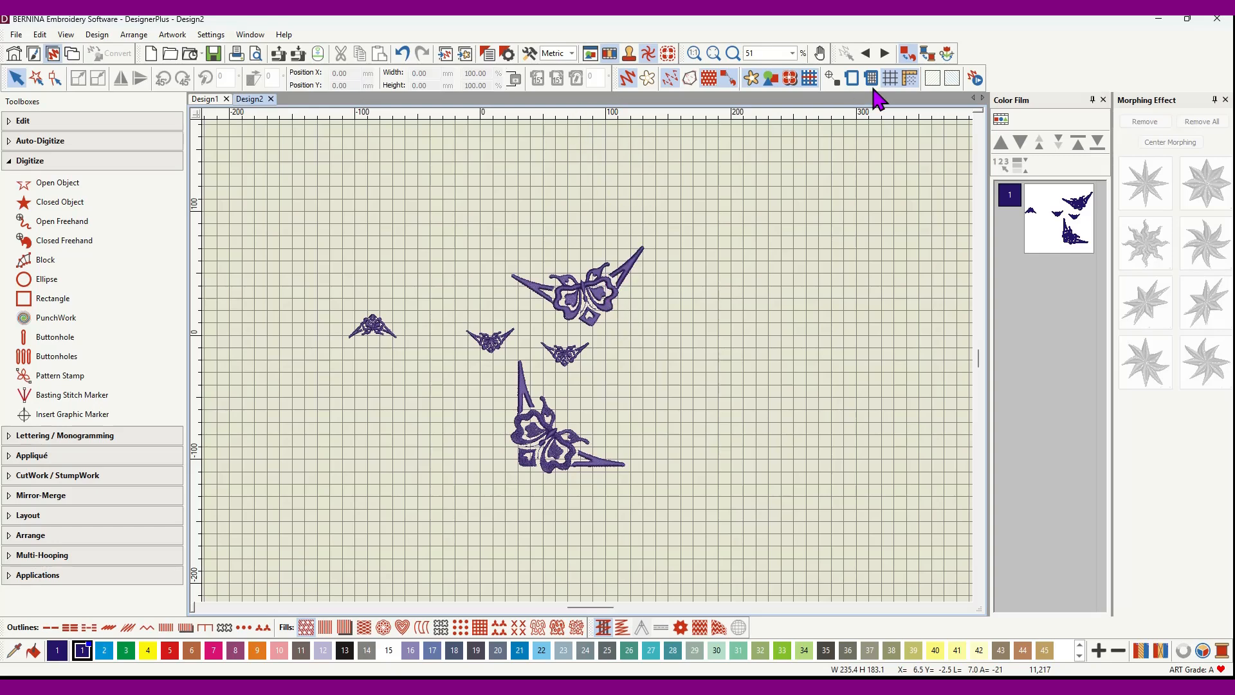
click(890, 78)
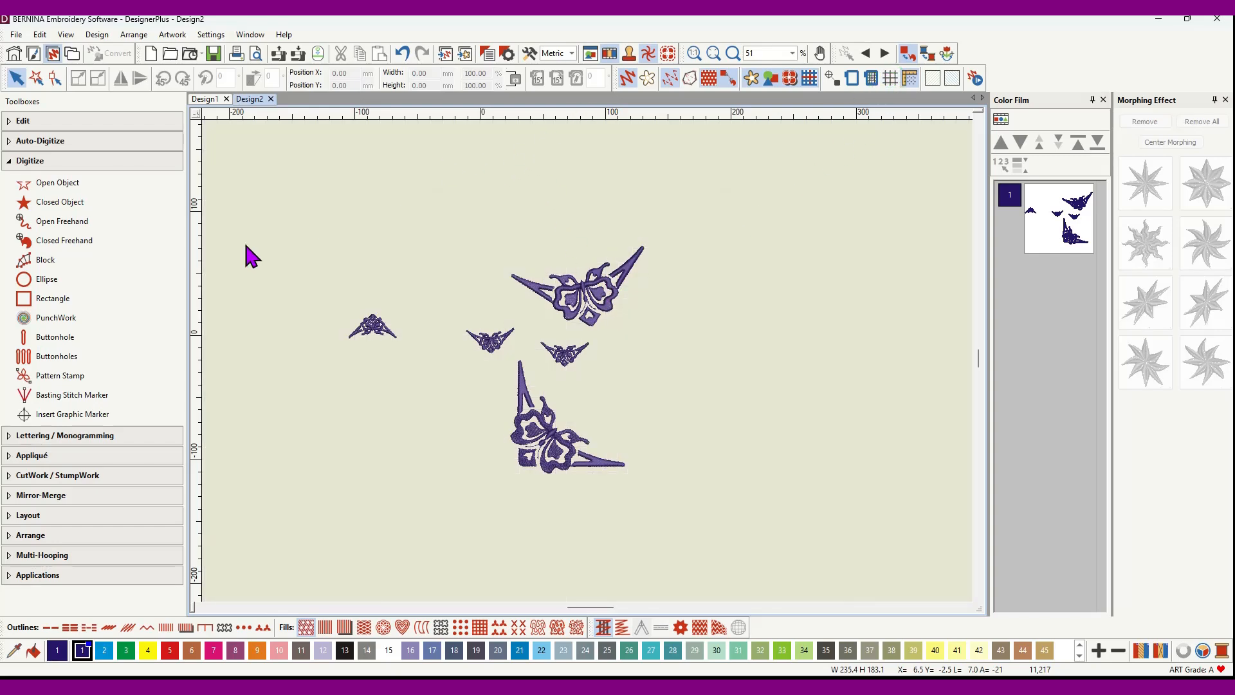
Step: Choose the four-petal star pattern NP005-17 from the BerninaV5 pattern set for the Pattern Stamp
click(60, 379)
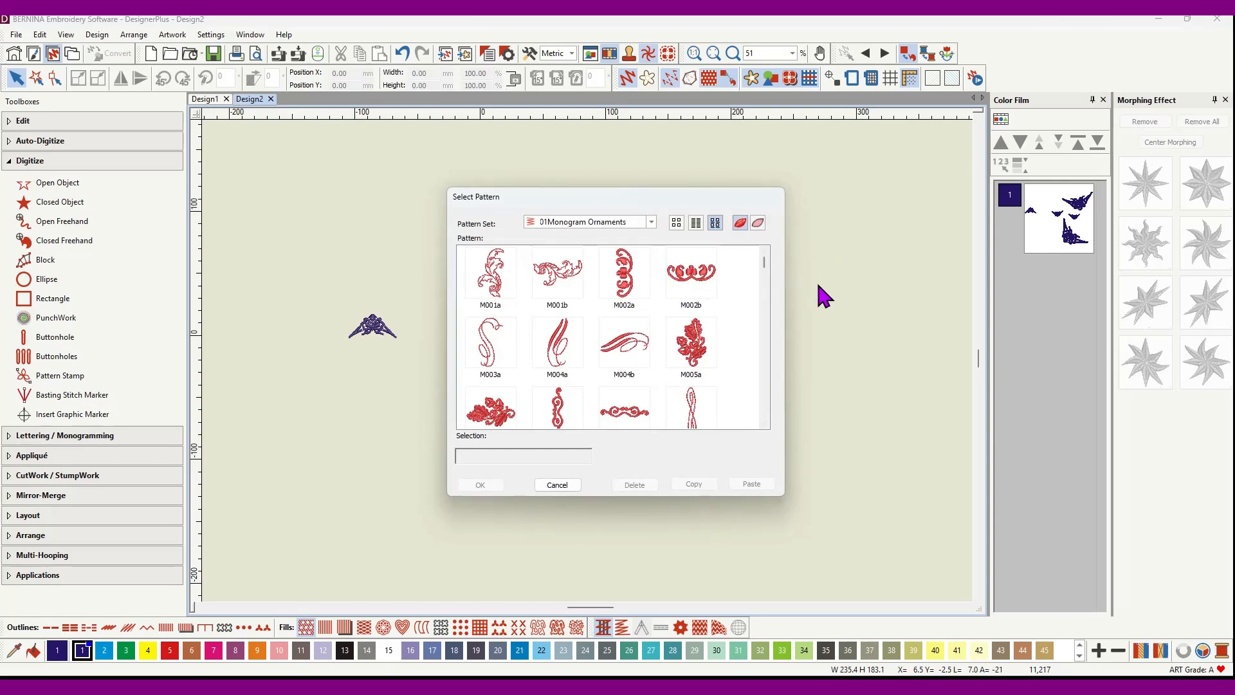
click(651, 222)
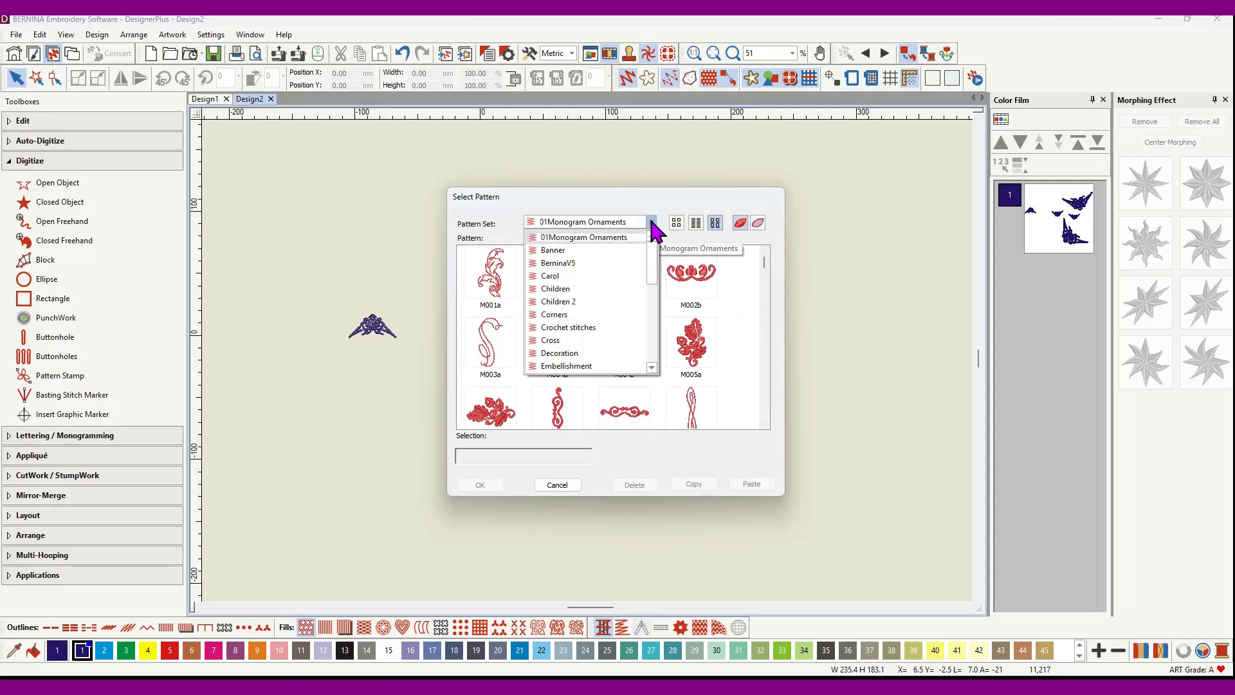
click(588, 263)
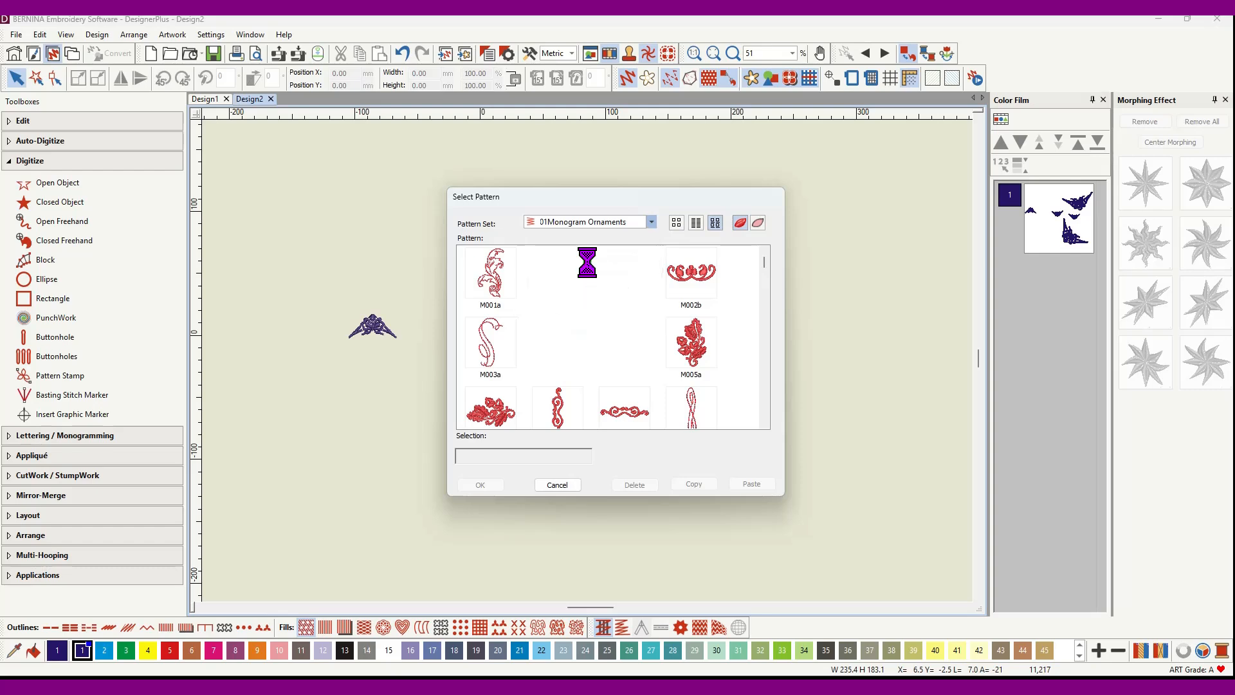
scroll(715, 303, down, 3)
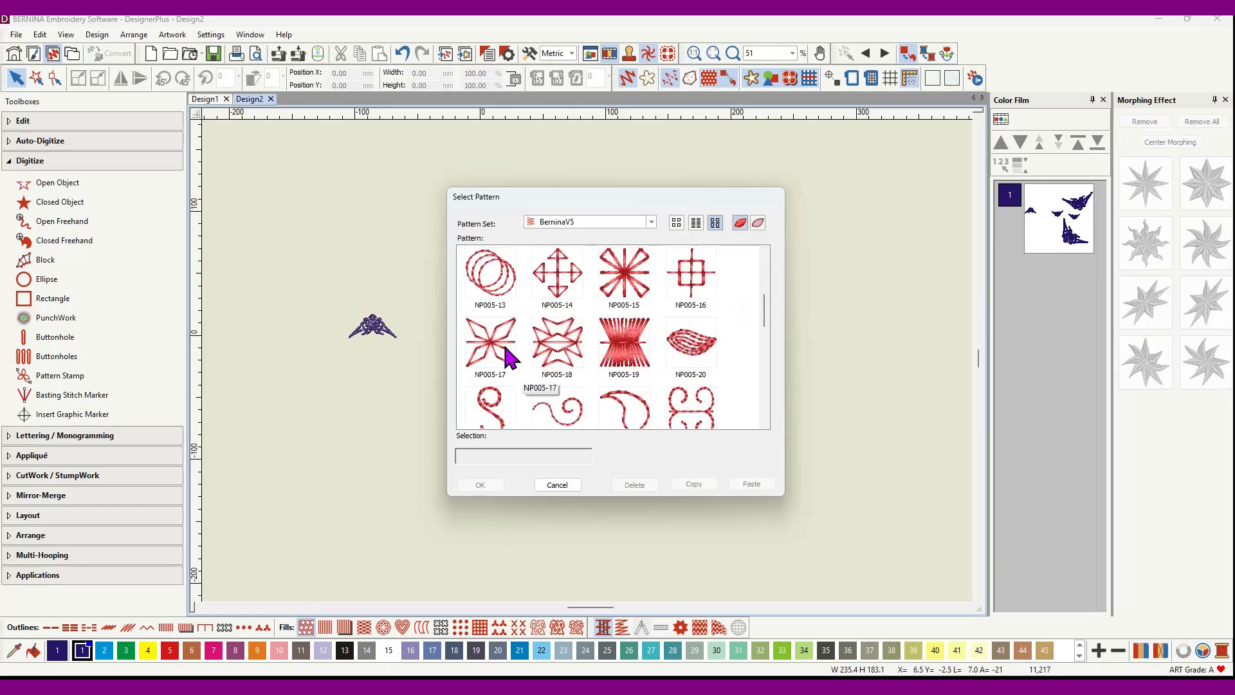
click(490, 355)
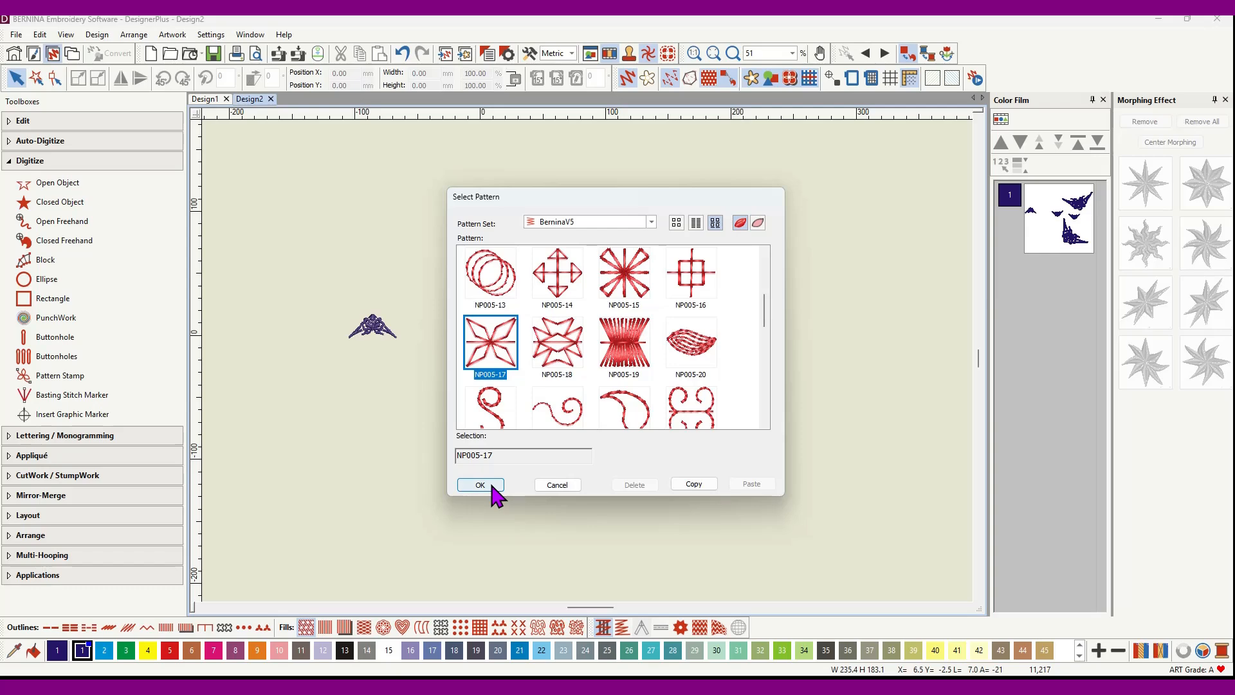
click(492, 487)
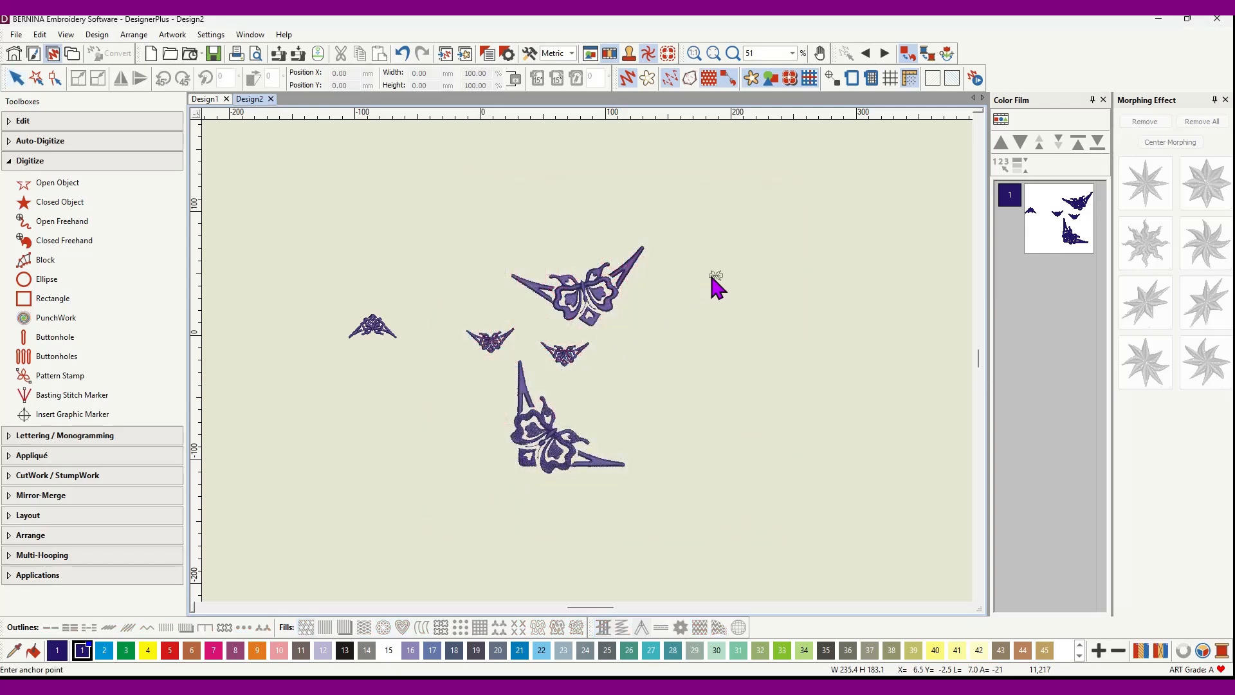
Step: Stamp the star twice beyond the butterflies, about 10 mm long nearly level and about 32 mm long at about 24°, and end stamping
scroll(710, 285, up, 1)
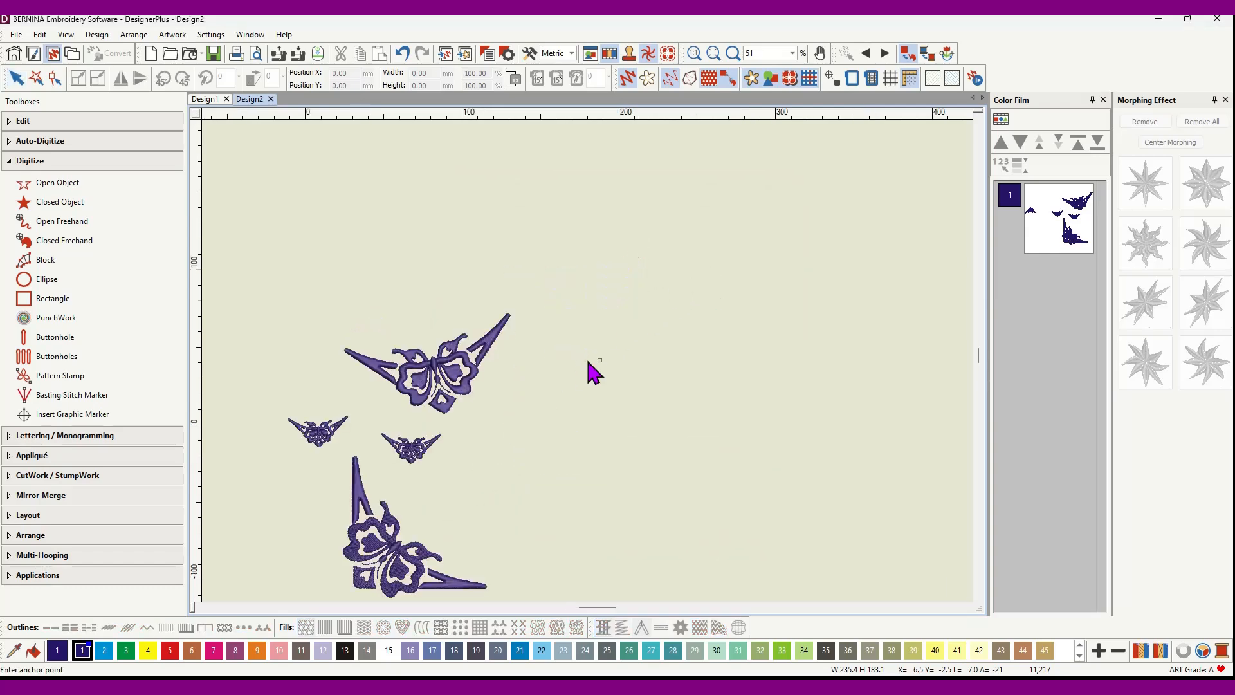
scroll(586, 357, up, 6)
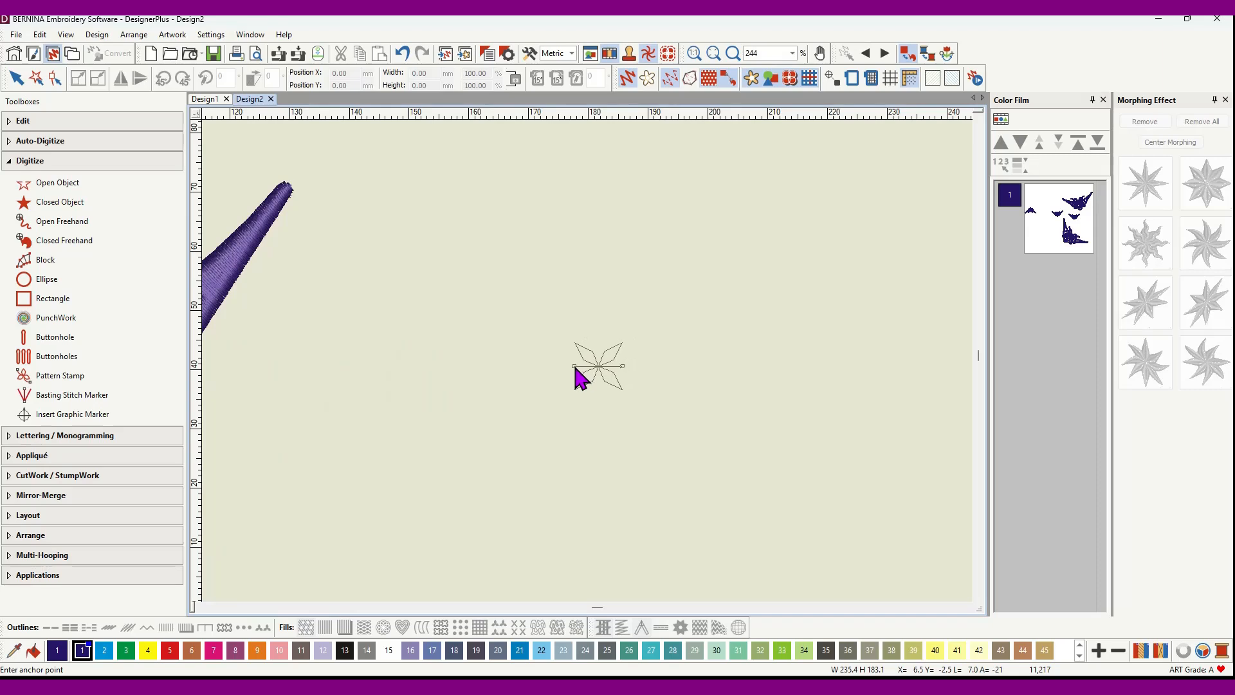
click(569, 361)
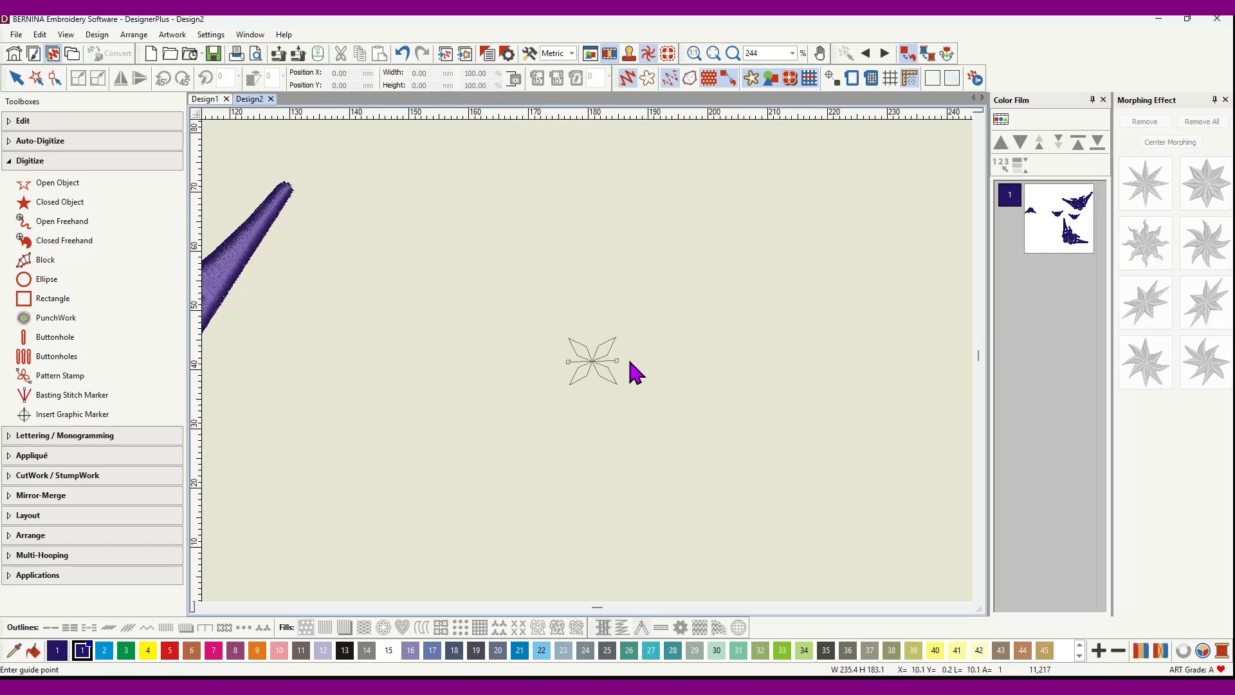
click(628, 362)
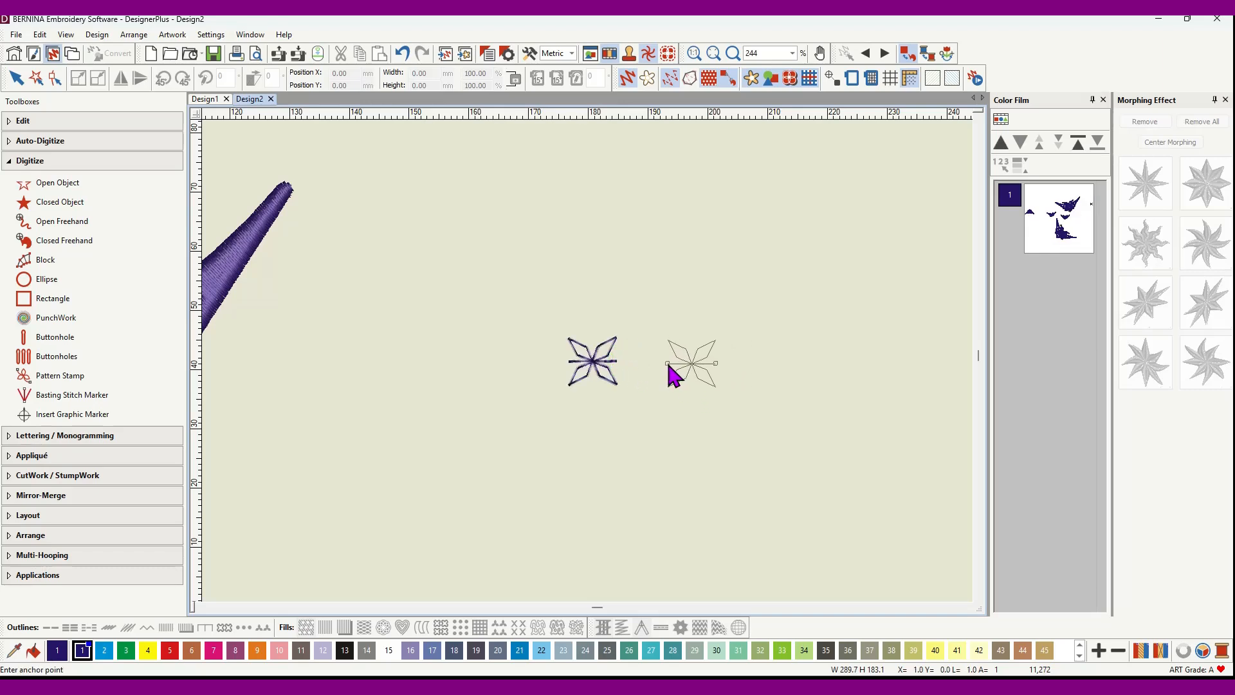
click(655, 358)
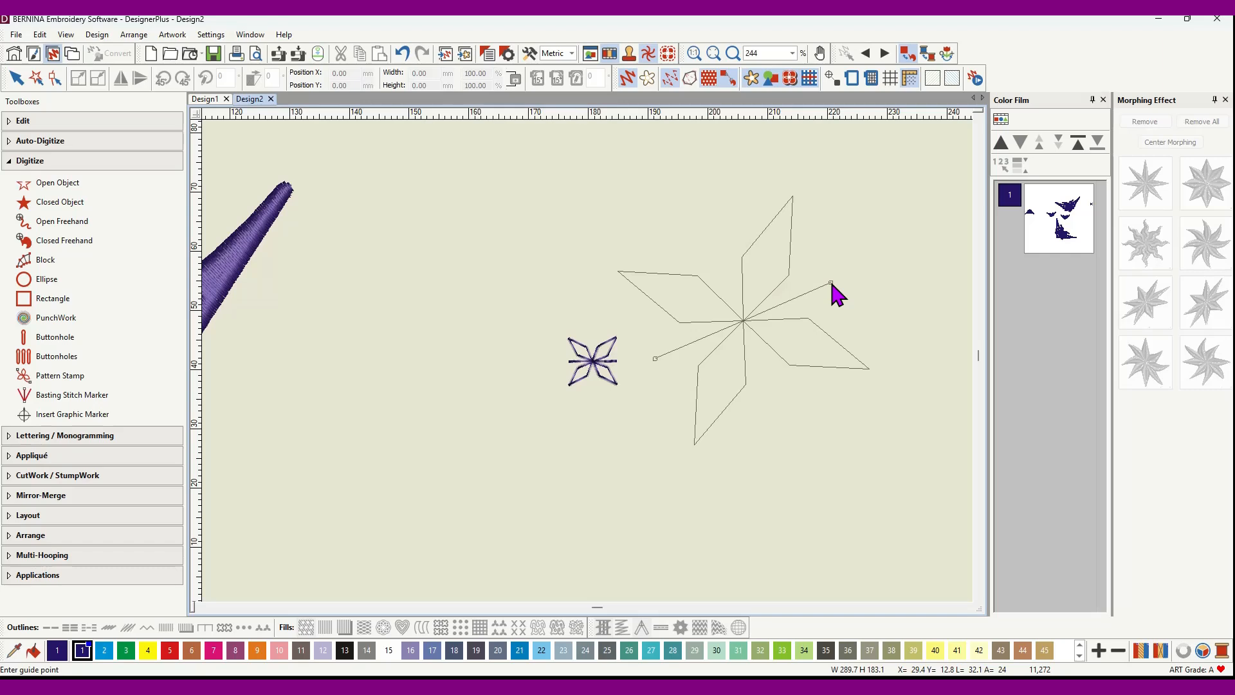
click(832, 283)
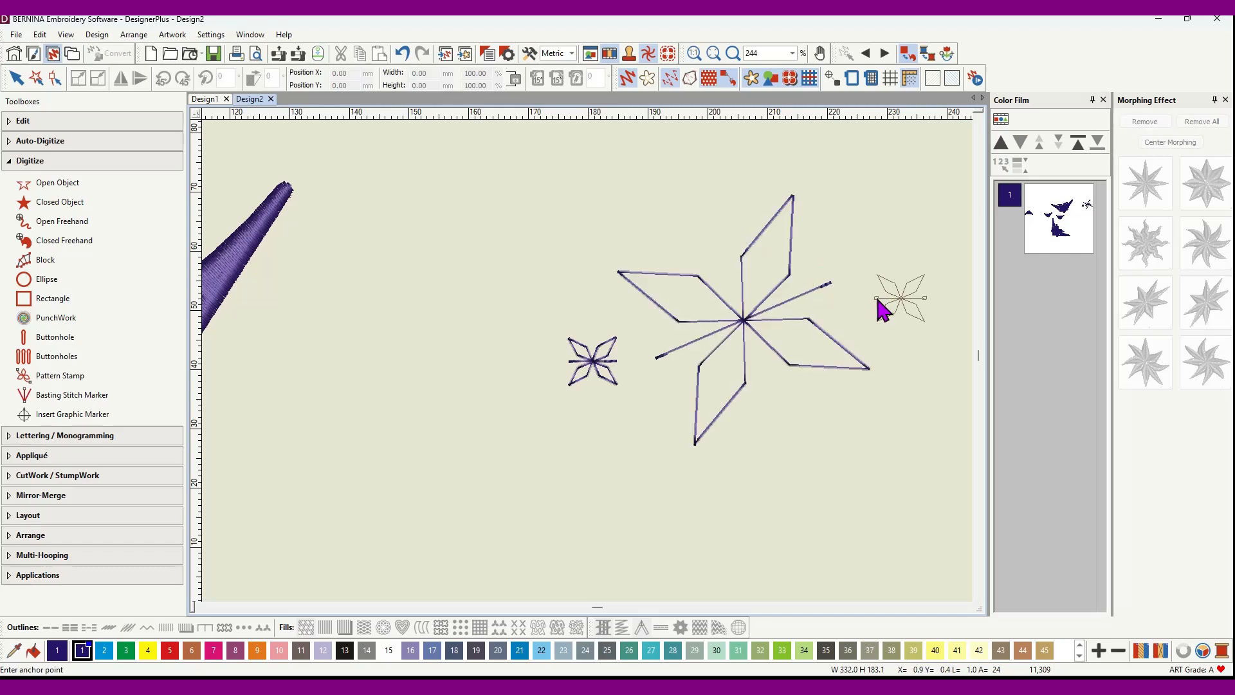
key(Escape)
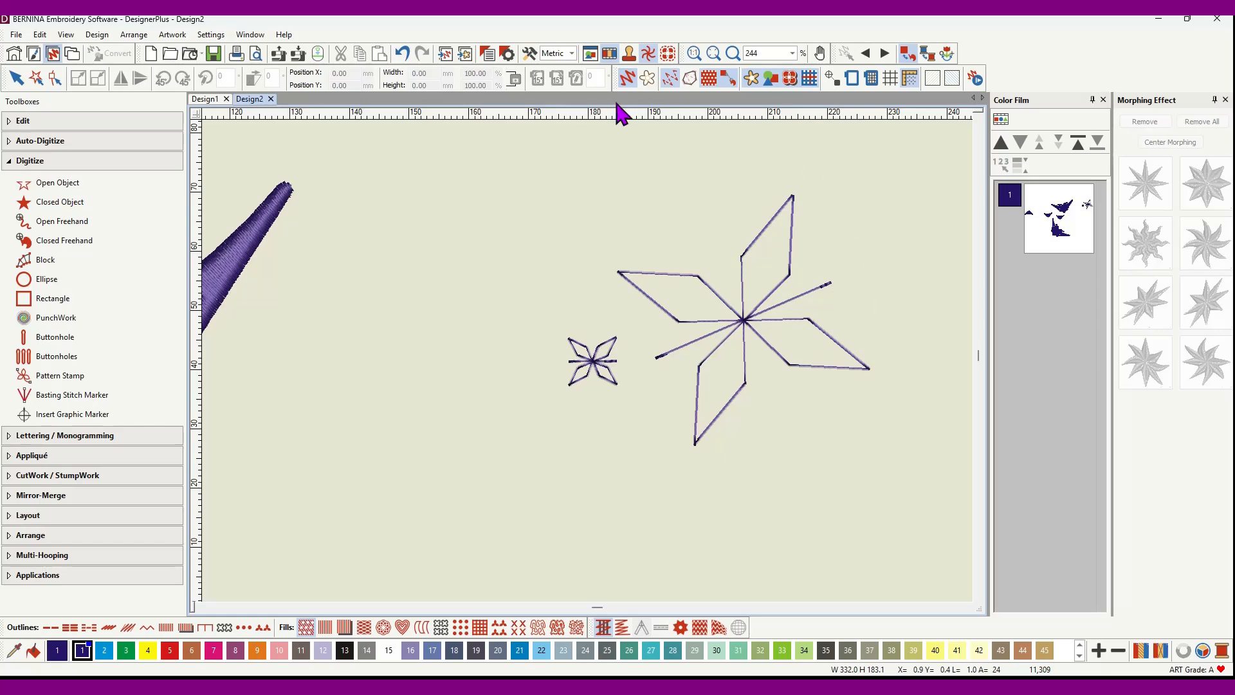
Step: Turn off the realistic rendering and apply the Single outline stitch to the large star stamp
click(628, 79)
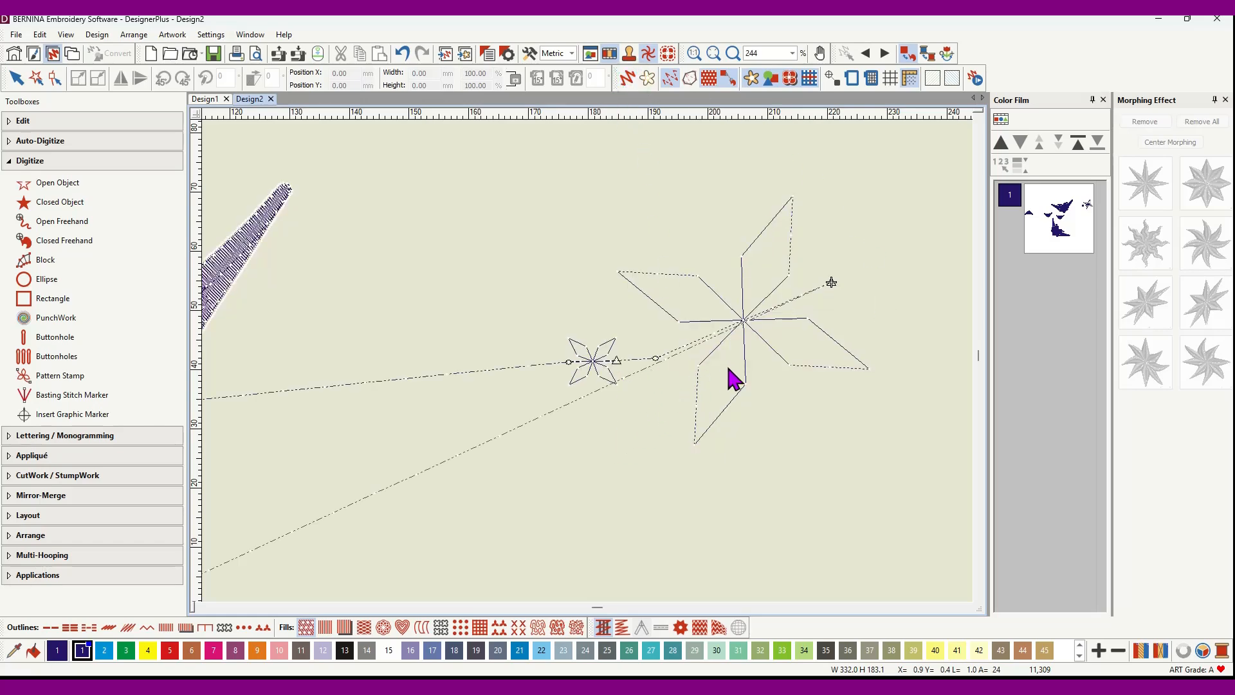
scroll(587, 367, up, 3)
scroll(587, 367, down, 1)
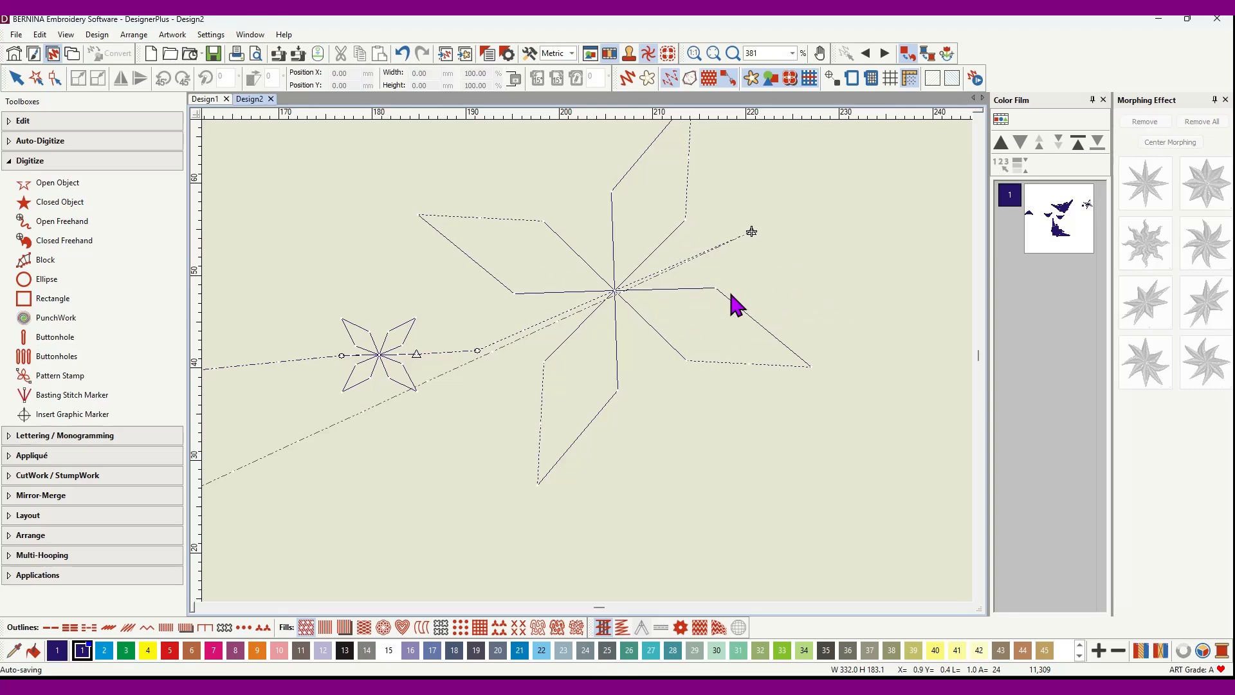
click(16, 78)
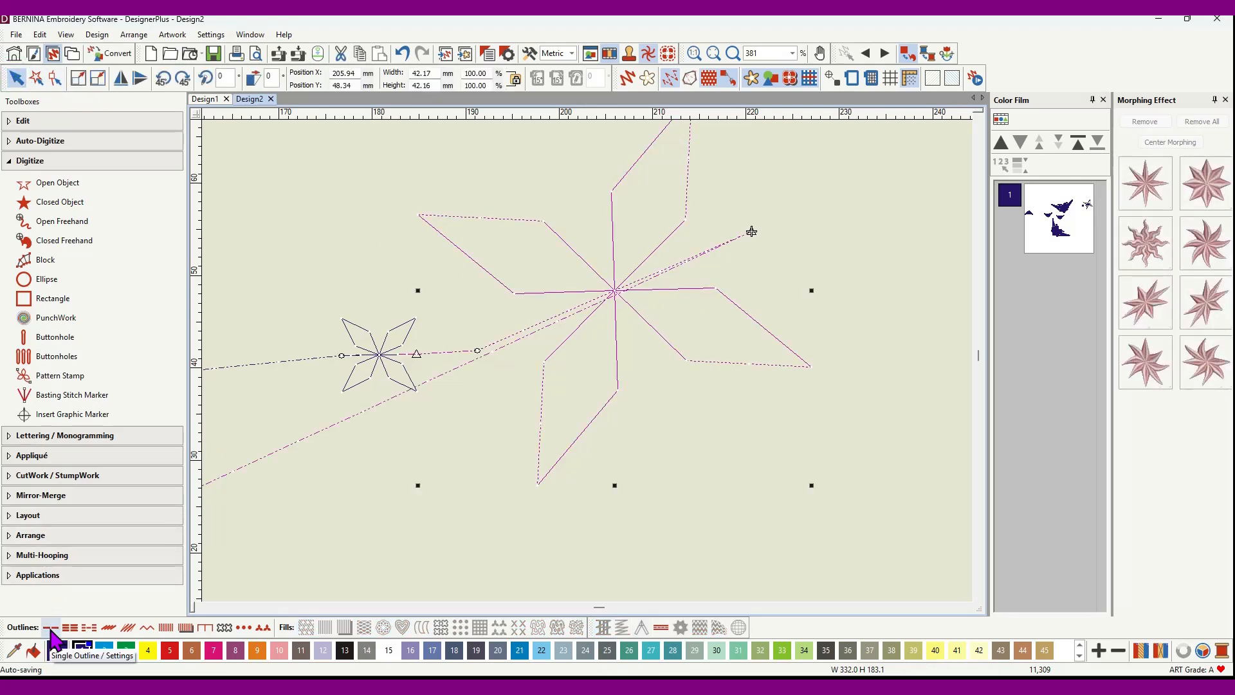
click(51, 628)
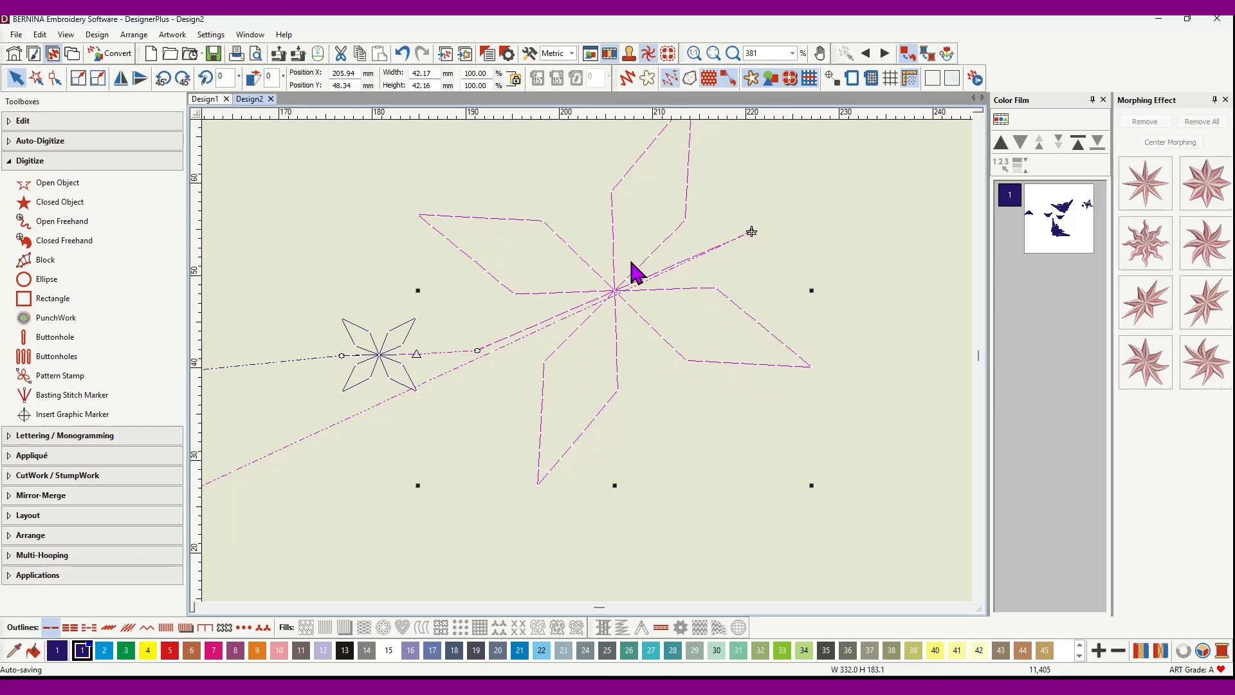
Step: Choose the heart pattern NP005-25 from the BerninaV5 pattern set for the Pattern Stamp
scroll(586, 358, down, 6)
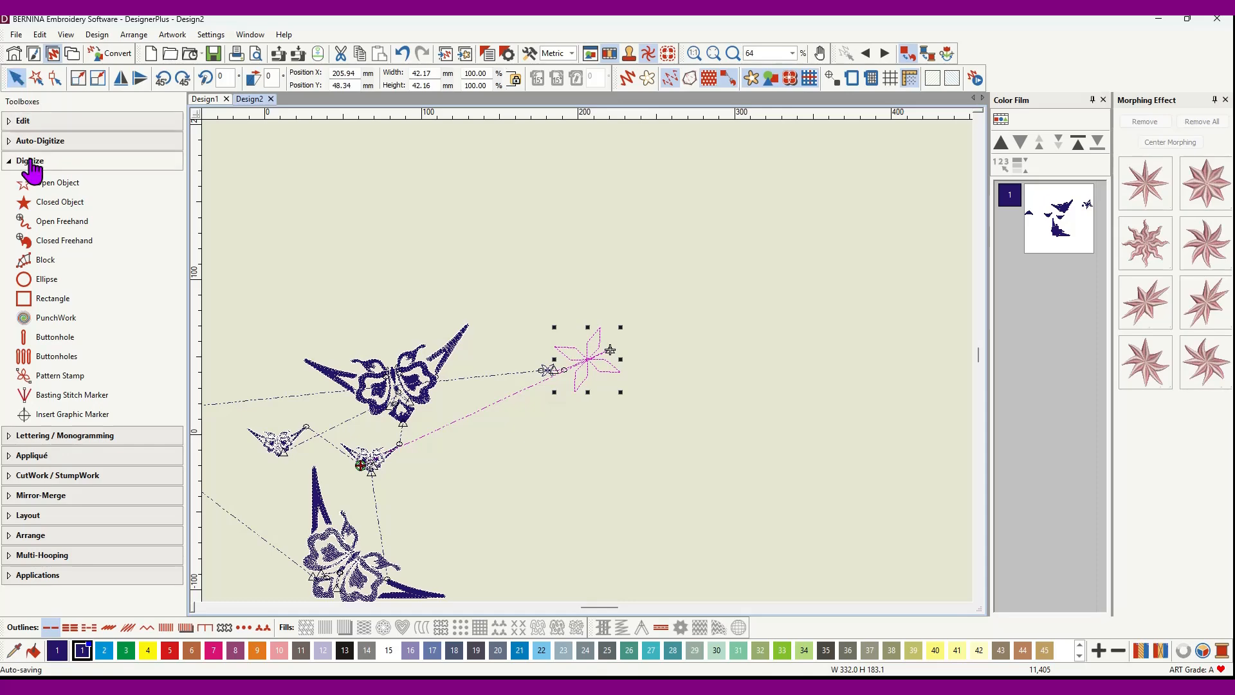
click(58, 377)
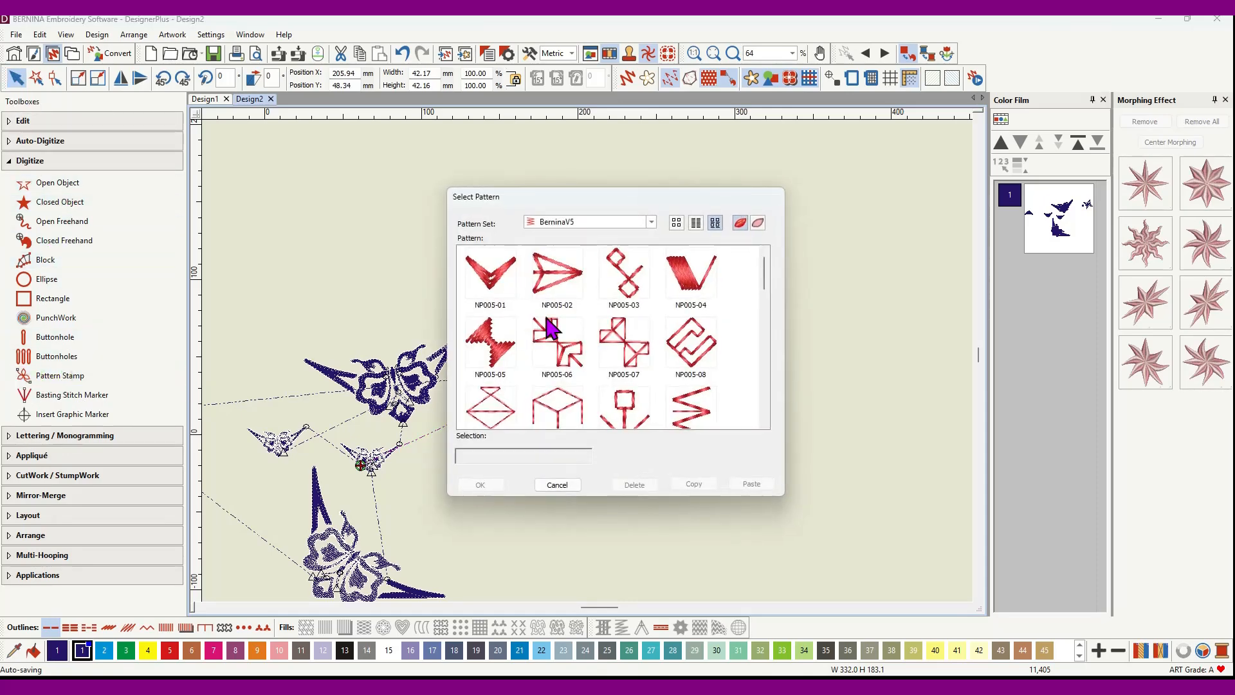
scroll(672, 333, down, 5)
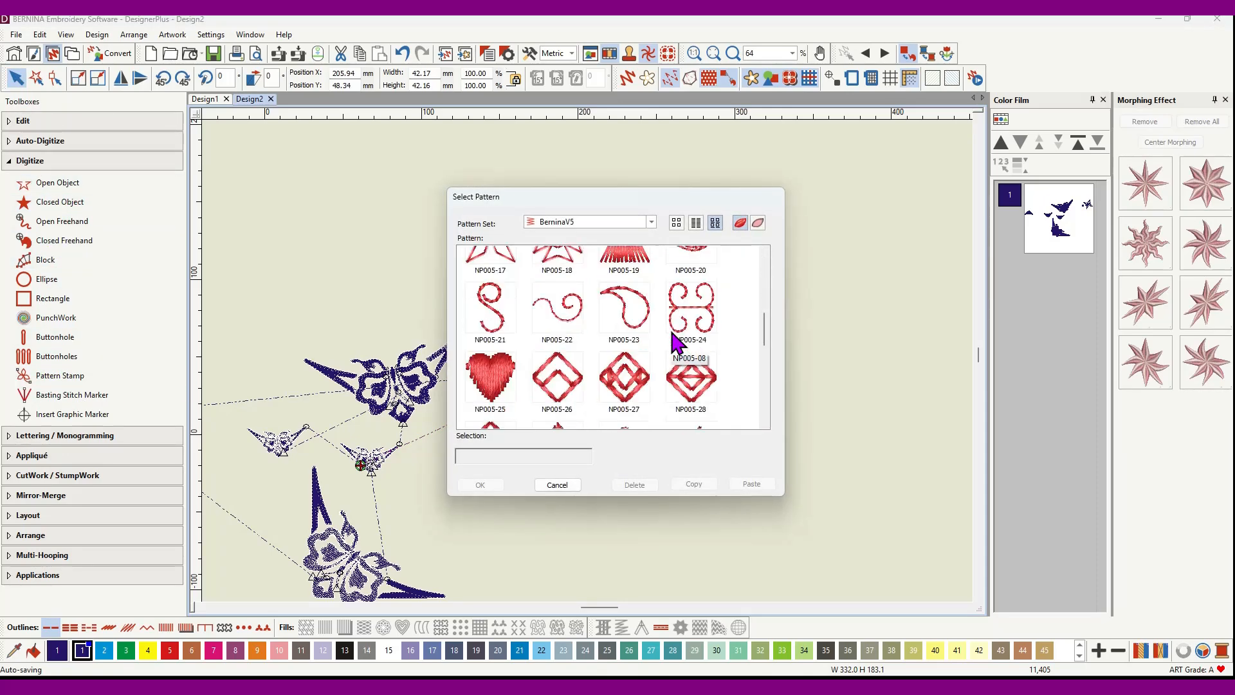
scroll(672, 333, down, 5)
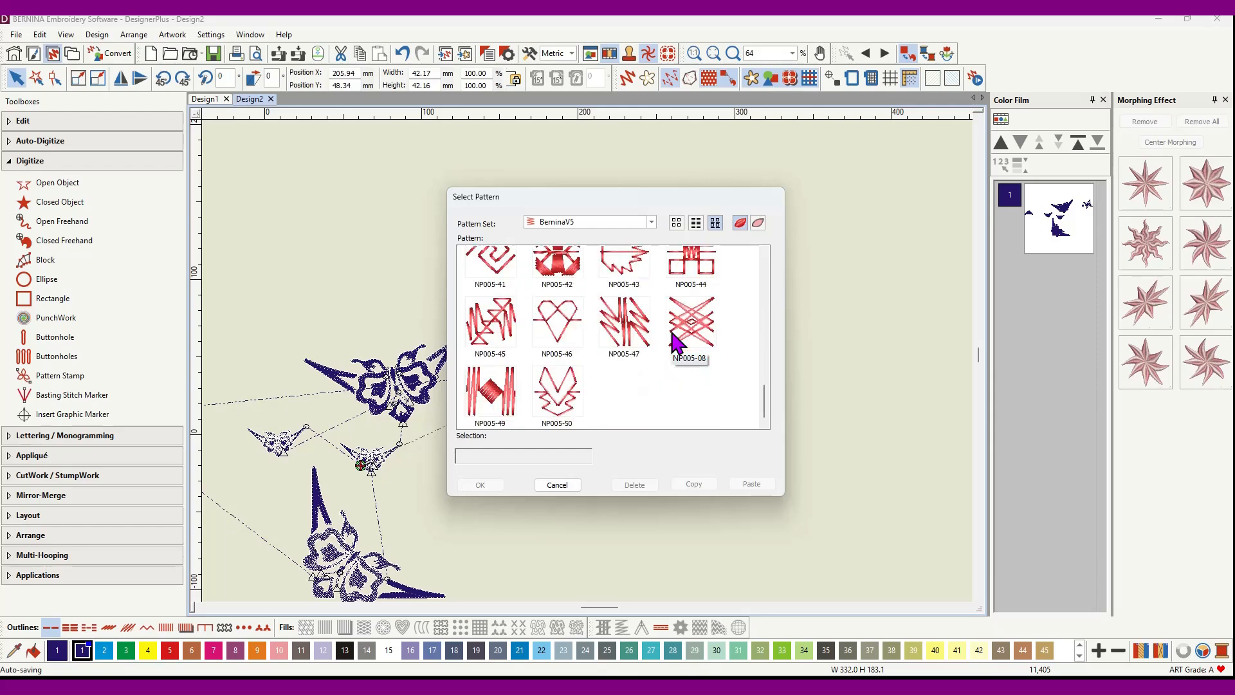
scroll(676, 341, up, 5)
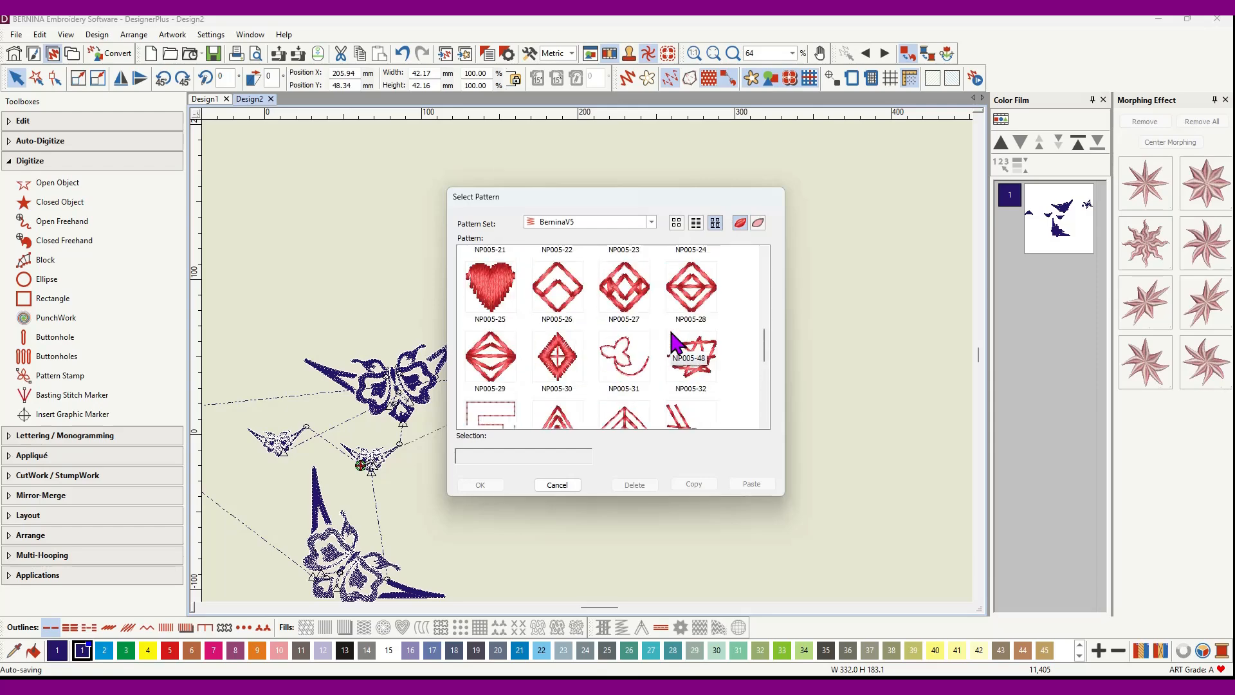
scroll(672, 341, up, 1)
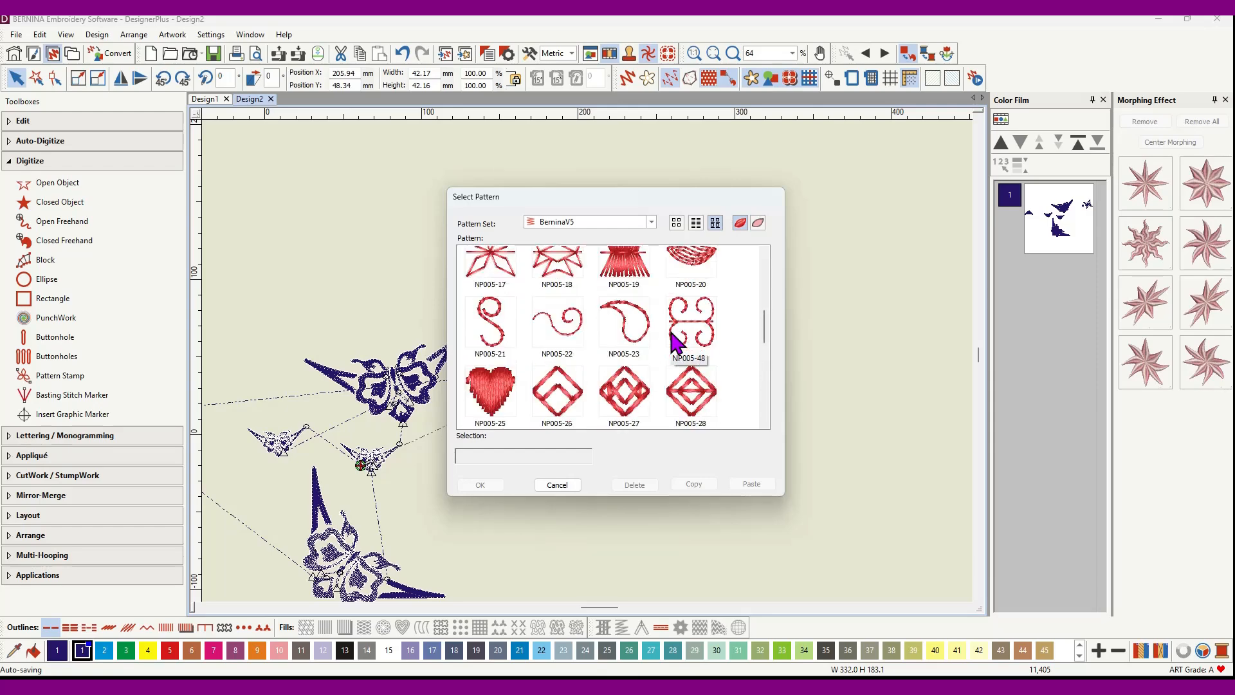
click(499, 404)
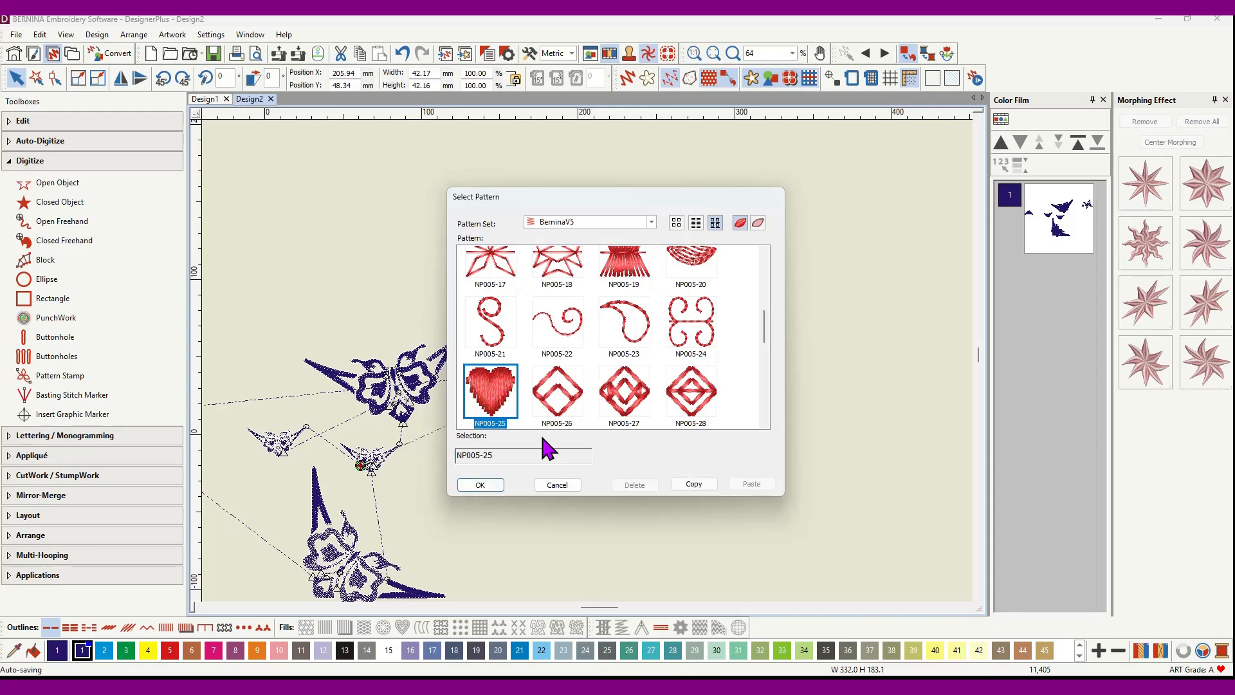
click(480, 485)
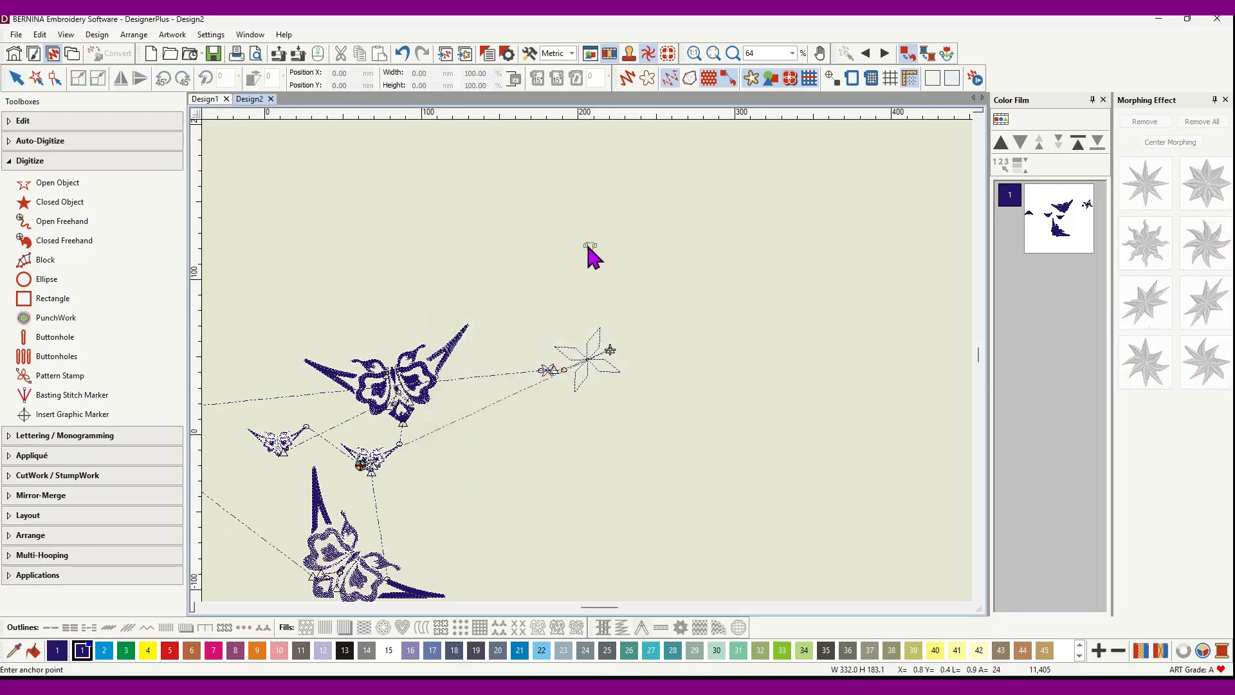
Step: Stamp a small heart above the large star and beside it a heart about 9 mm long, rotated about 20°
click(596, 243)
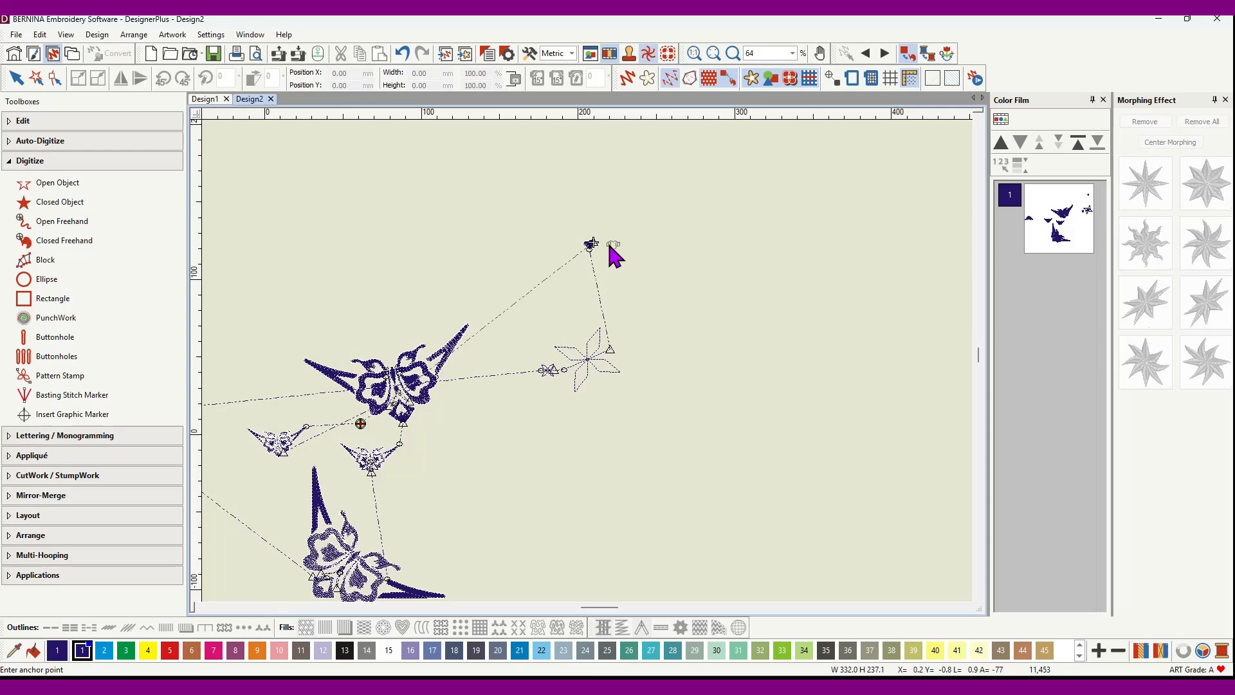
scroll(608, 252, up, 5)
scroll(588, 362, up, 2)
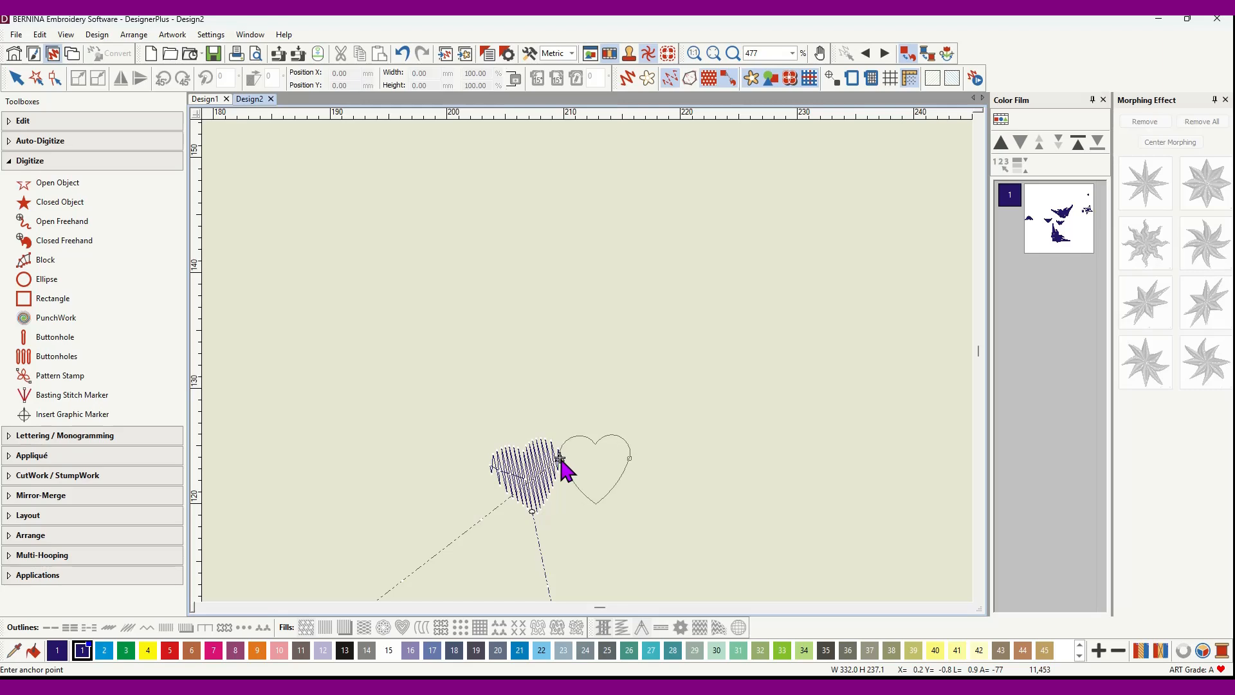
click(628, 457)
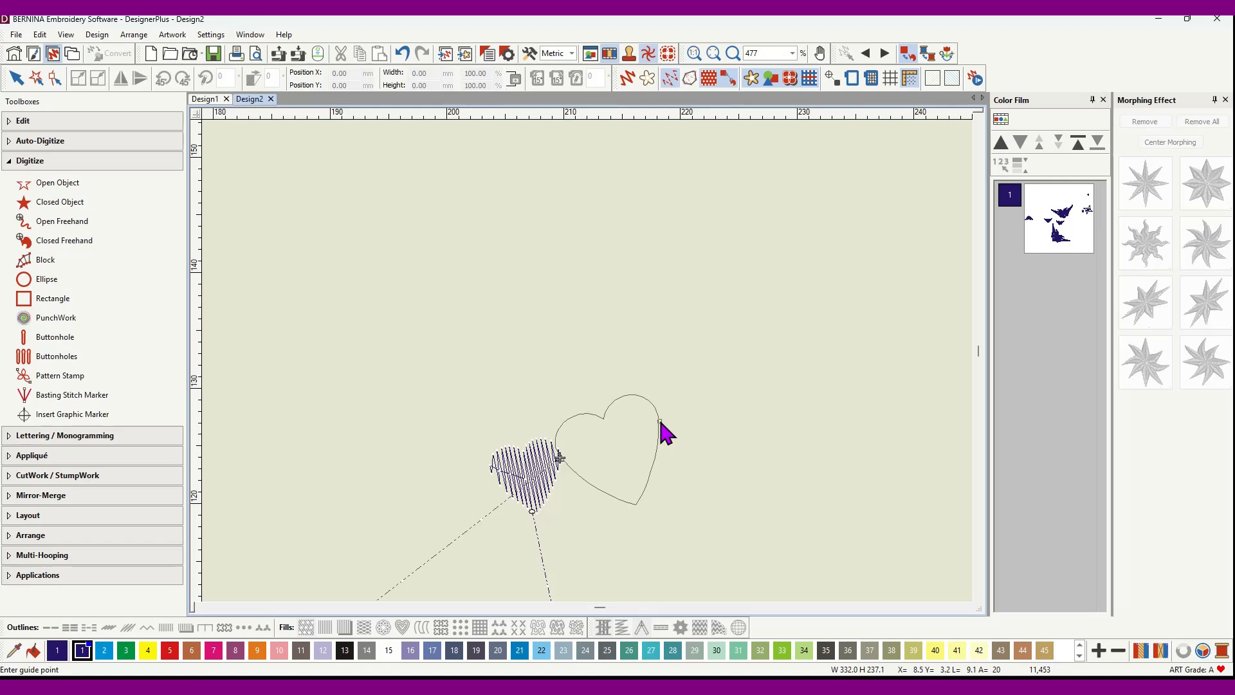
click(660, 421)
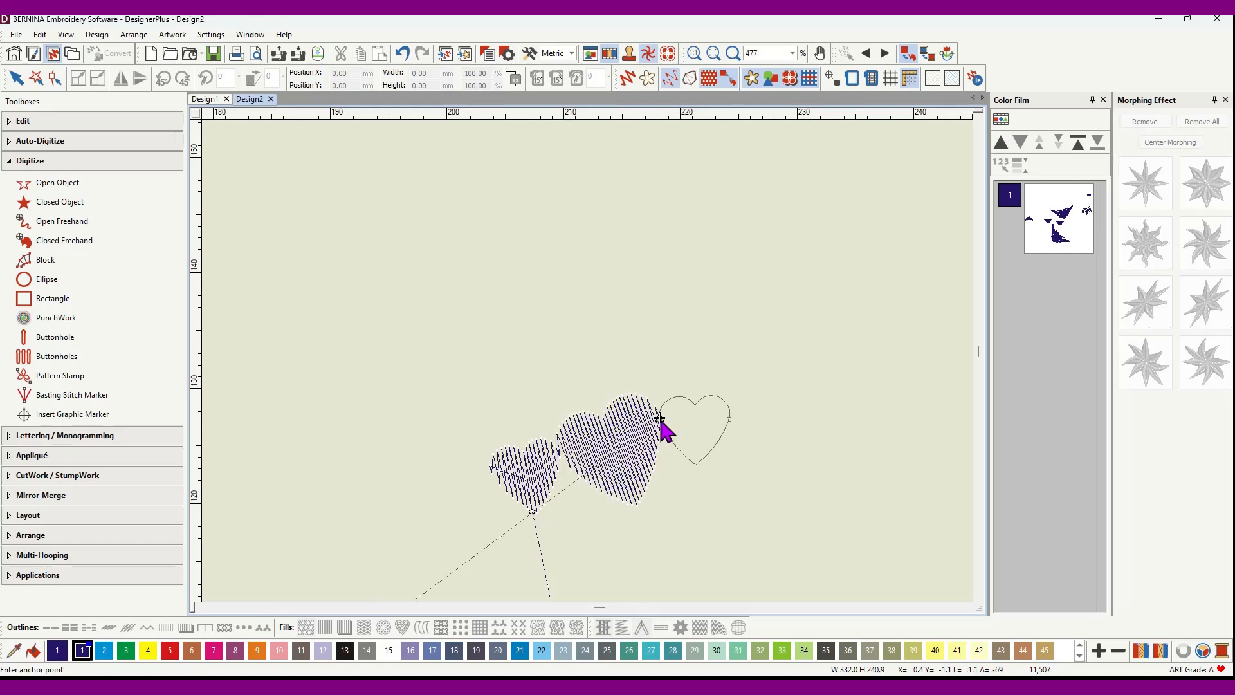
Step: Extend the heart row with stamps about 11 mm long at 19° and 13 mm long at 24°, end stamping, and inspect their stitches
click(727, 419)
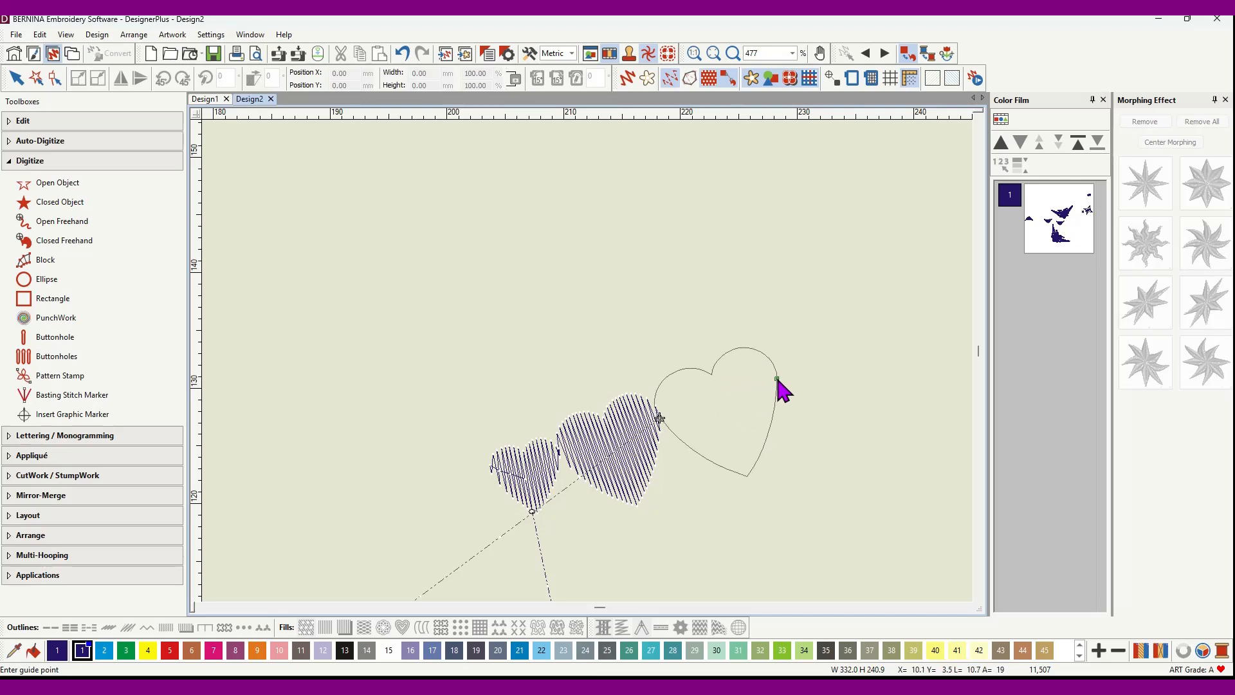
click(780, 381)
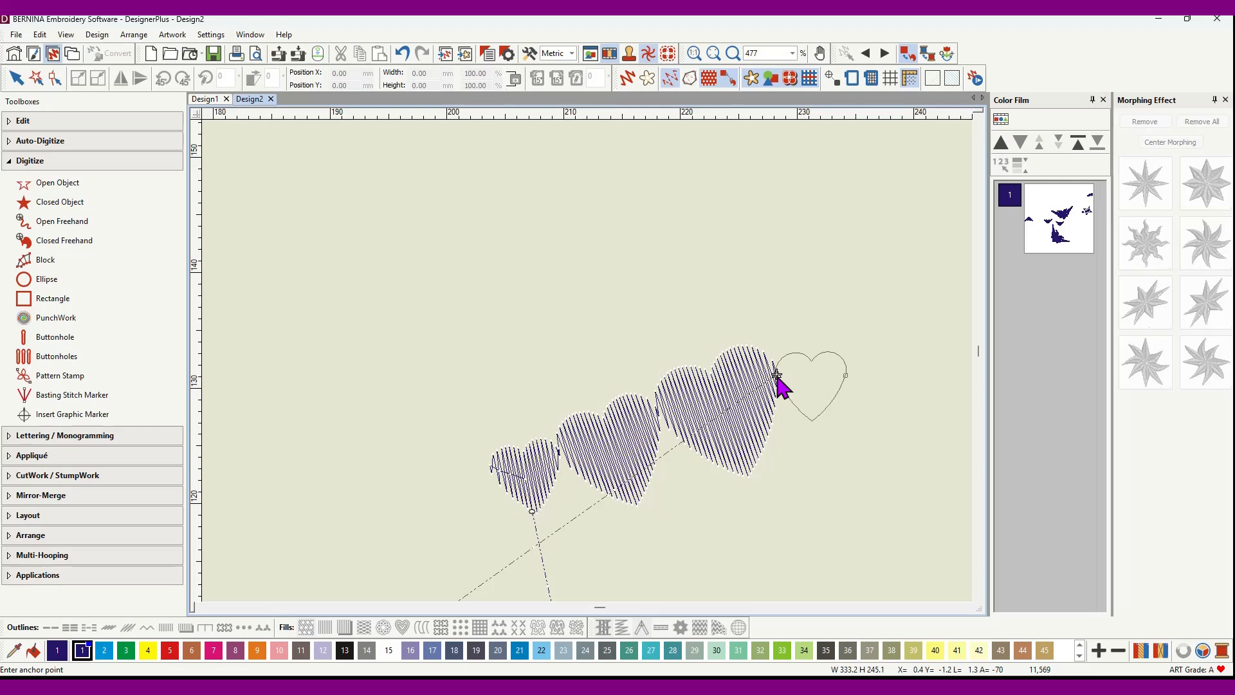
click(778, 377)
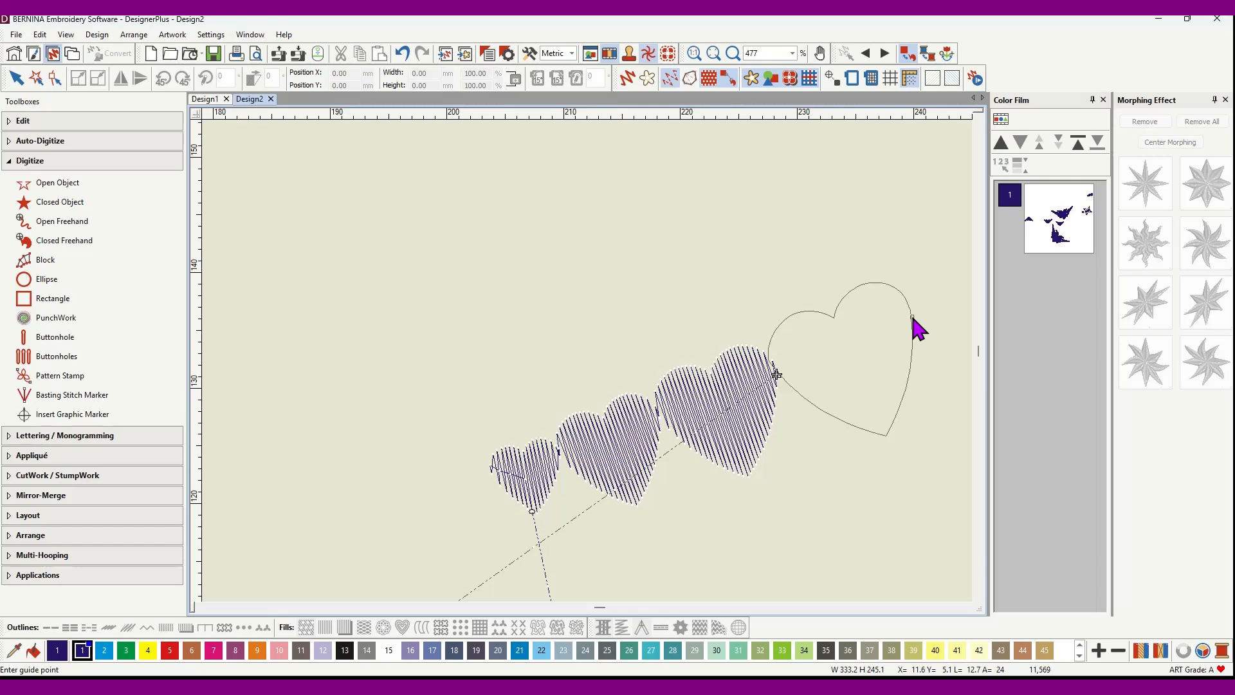
click(912, 320)
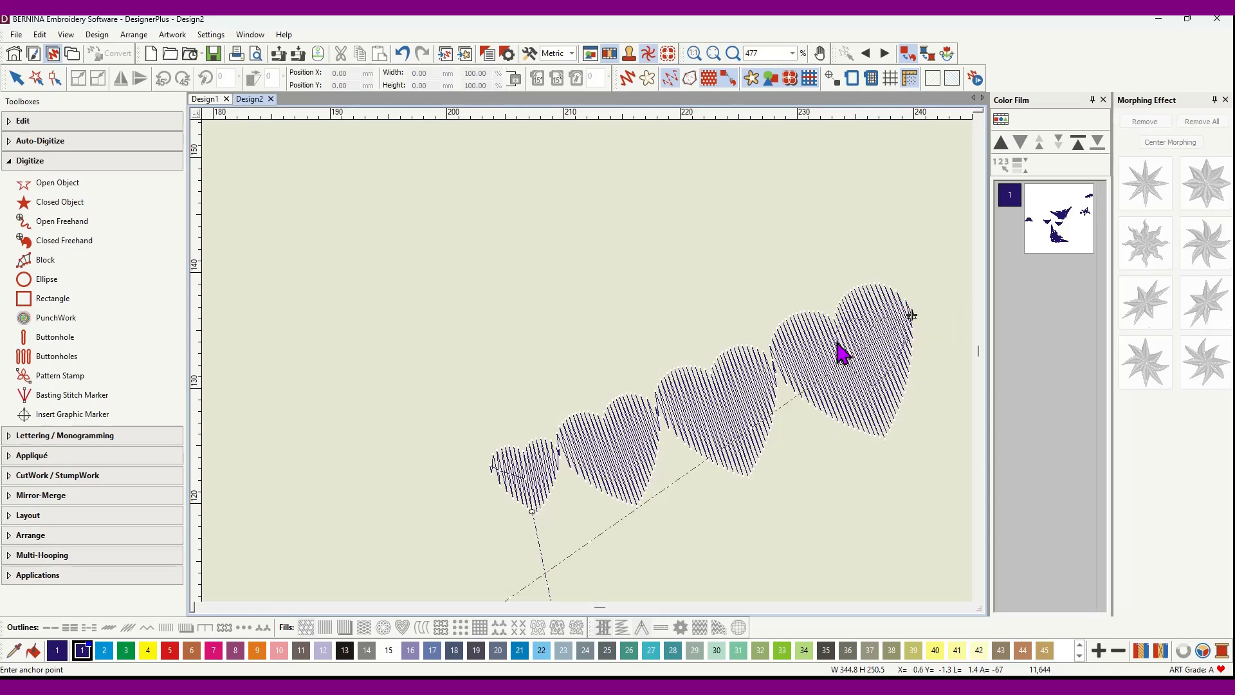
scroll(675, 281, down, 1)
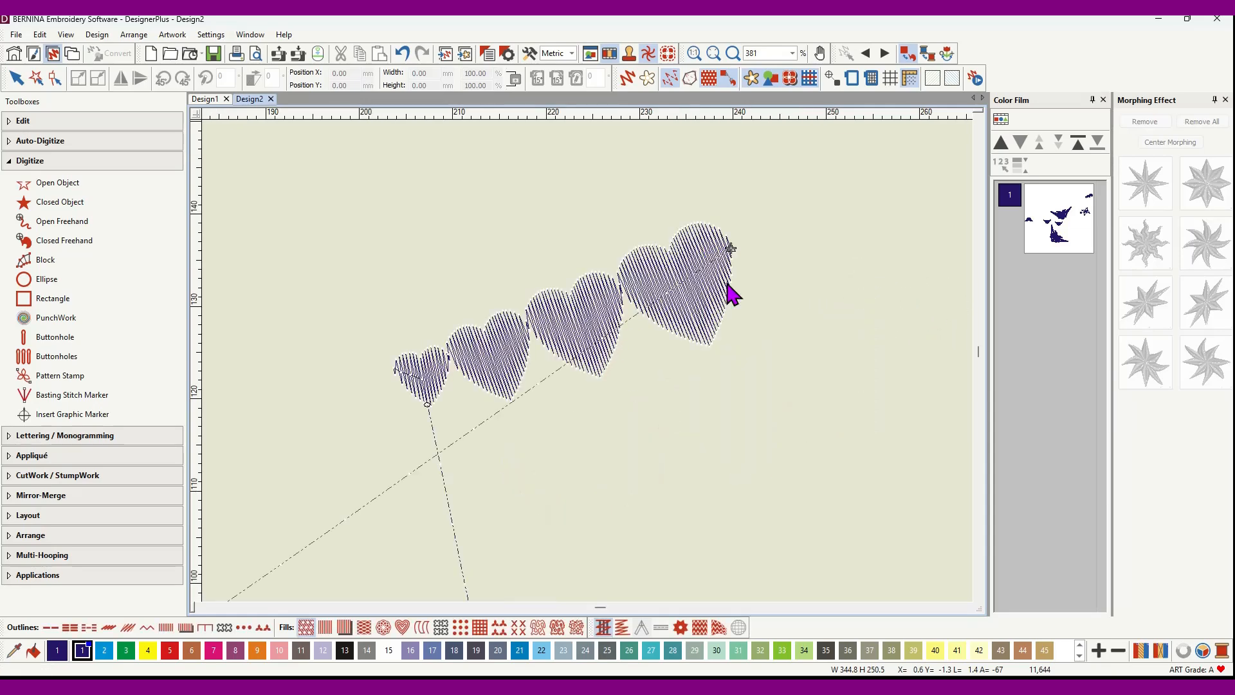
scroll(592, 371, up, 3)
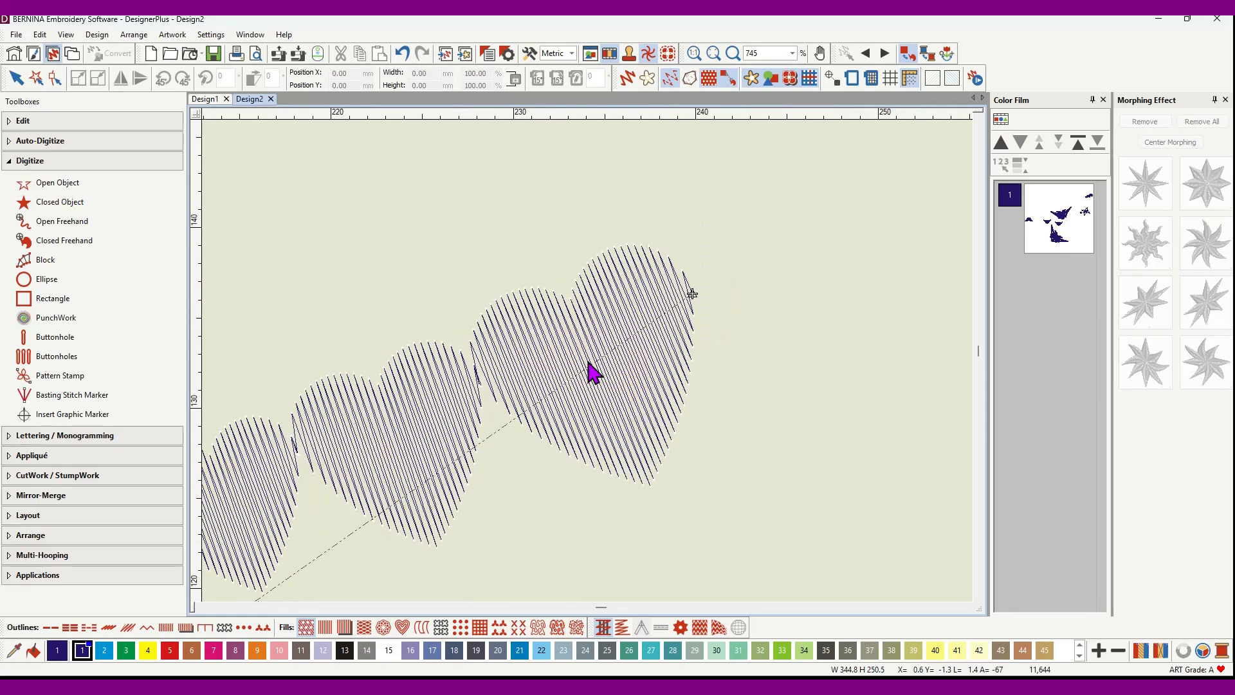
Step: Show the design grid again and restore the realistic rendering of the heart row
scroll(592, 372, down, 2)
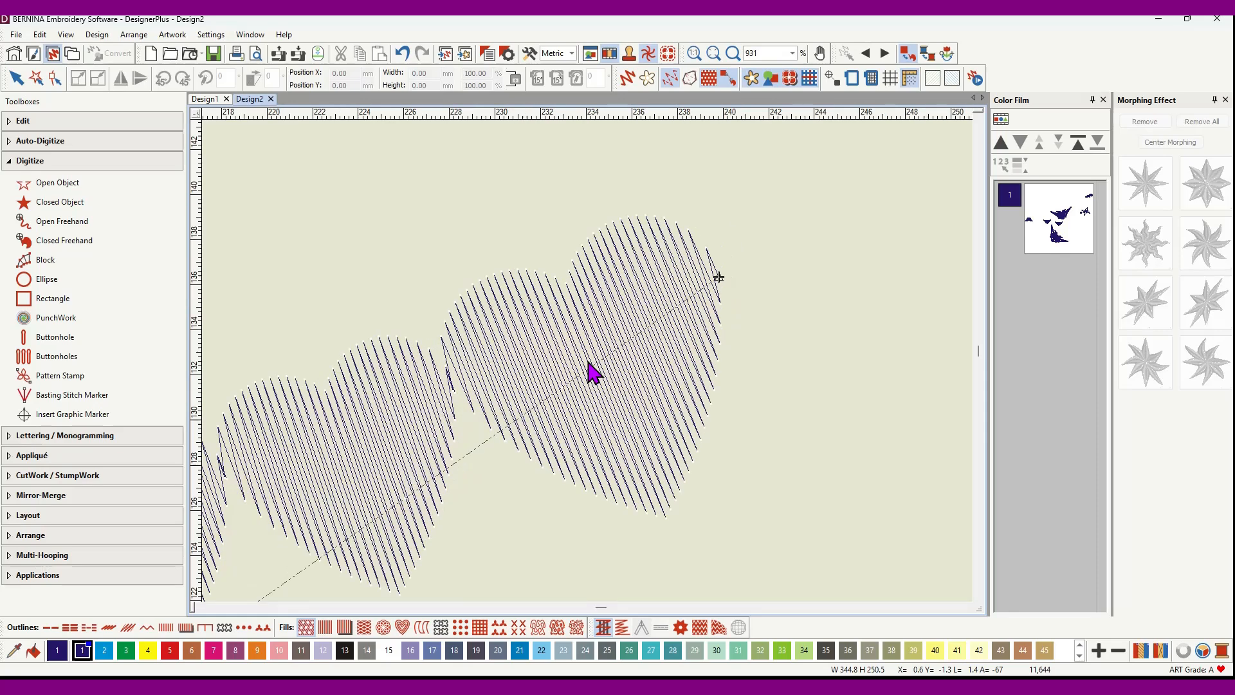
click(892, 79)
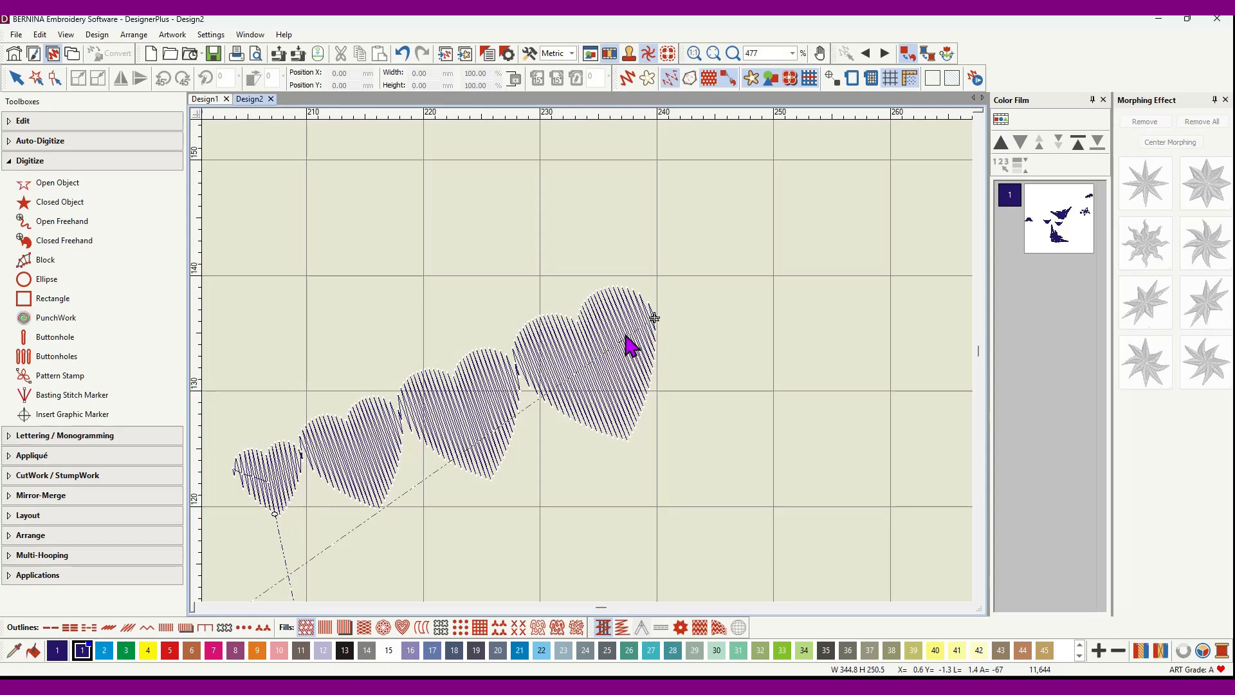
click(627, 78)
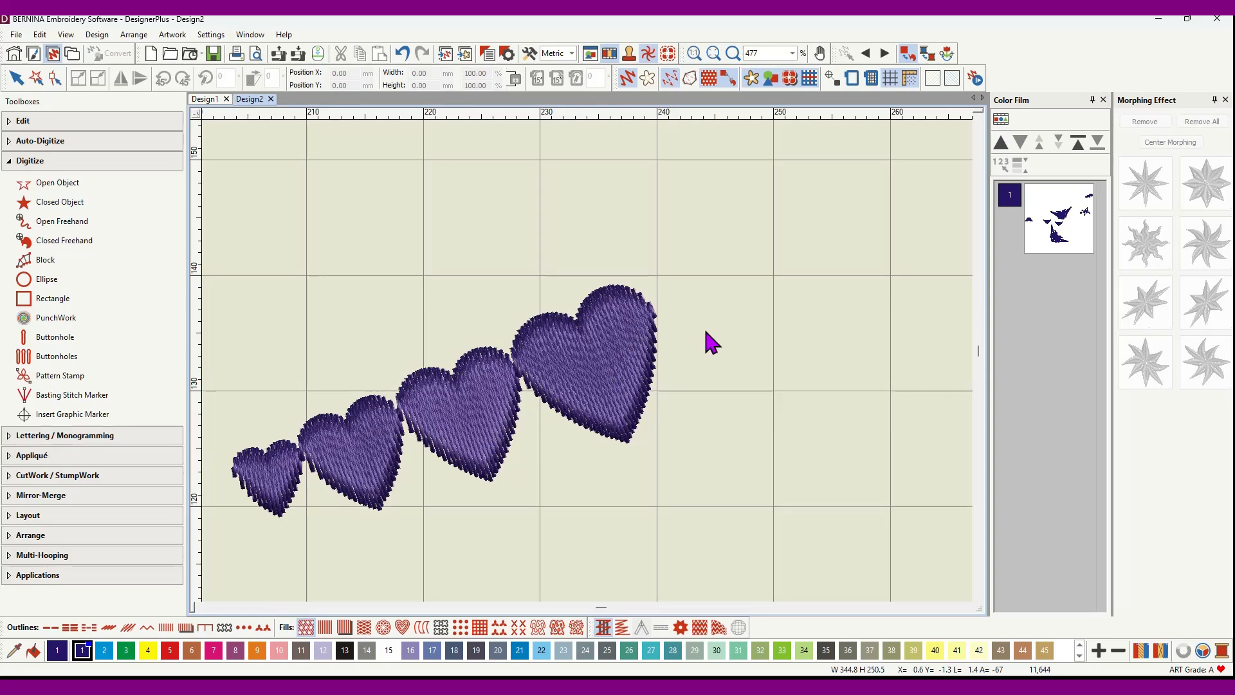
Step: Select the largest heart and open the Carving Stamp patterns of the BerninaV5 set
click(16, 78)
click(587, 409)
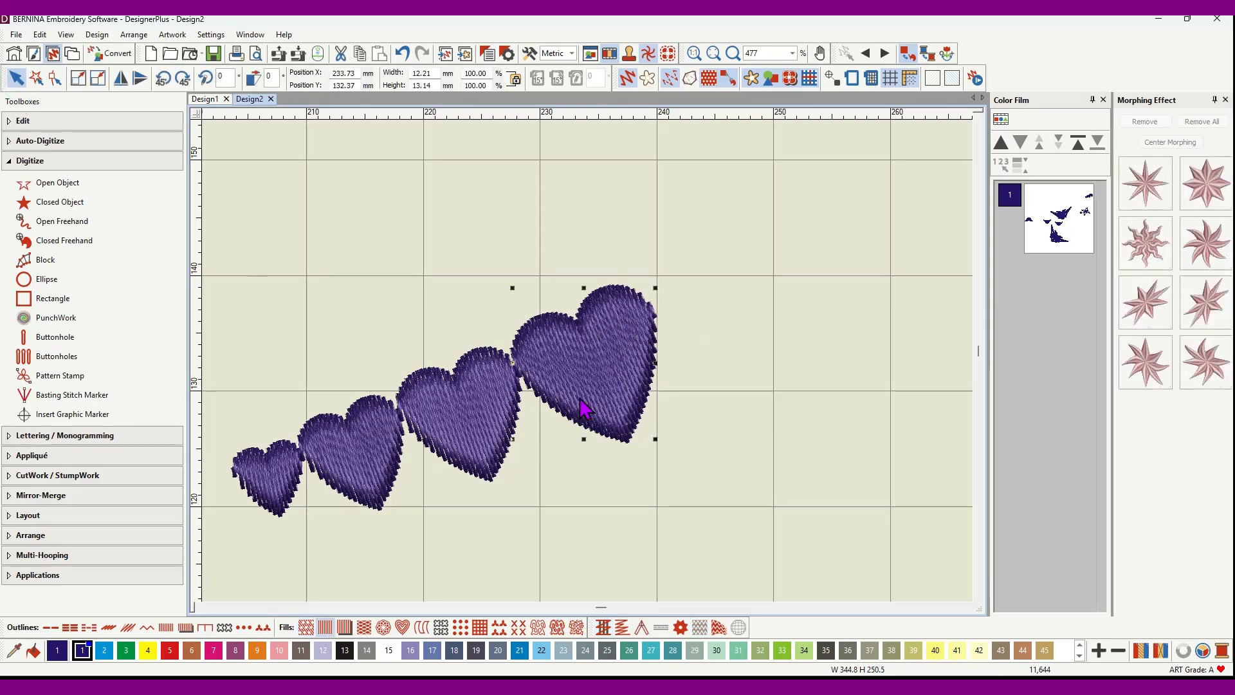
click(629, 55)
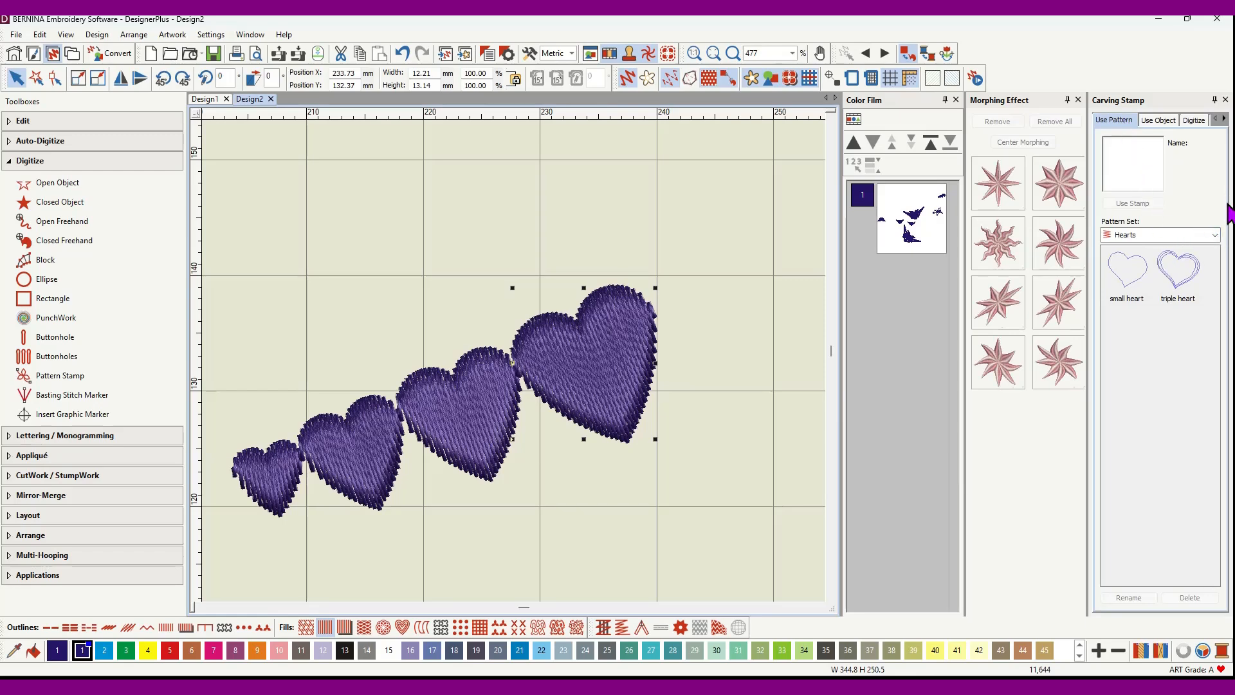
click(1214, 236)
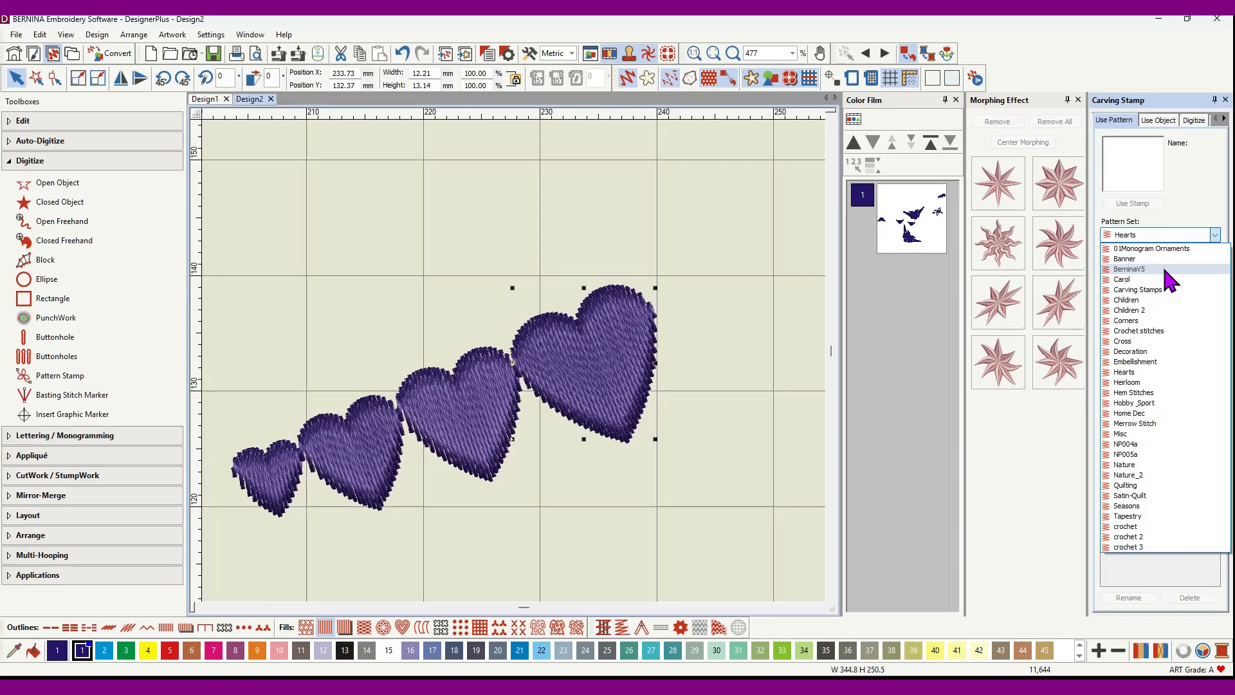
click(1164, 270)
Step: Look through the BerninaV5 patterns and choose the heart NP005-25 as the carving stamp
scroll(1177, 325, down, 5)
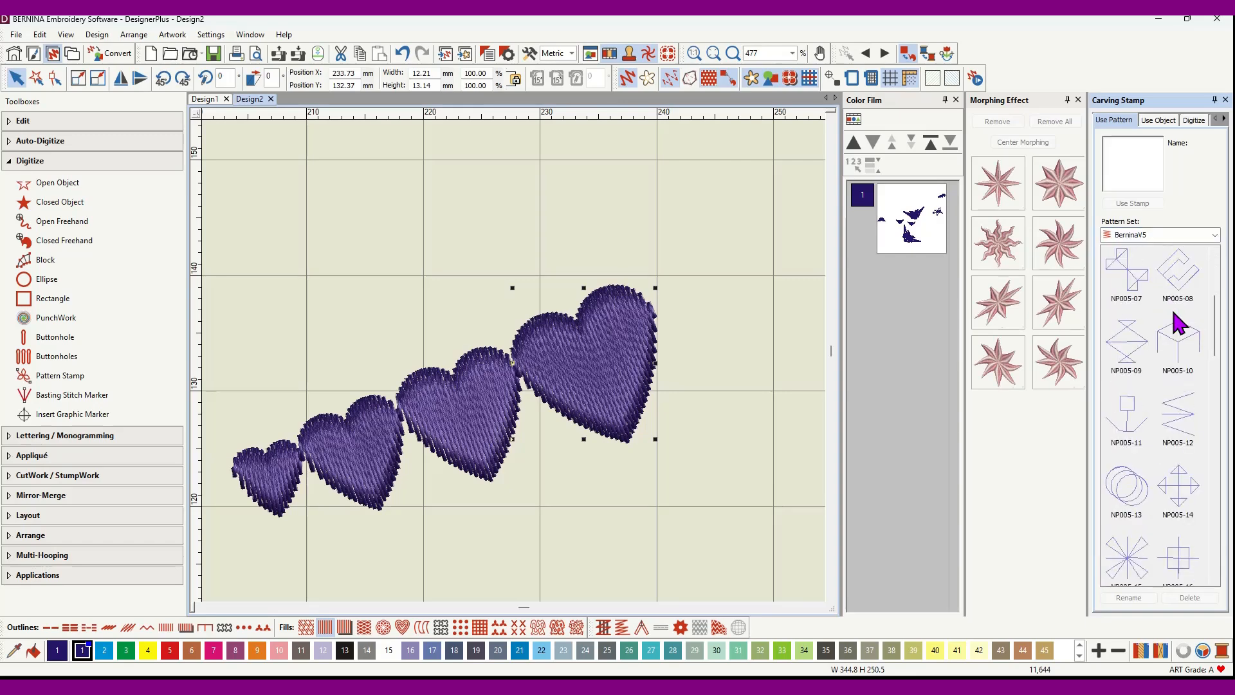
scroll(1177, 324, down, 6)
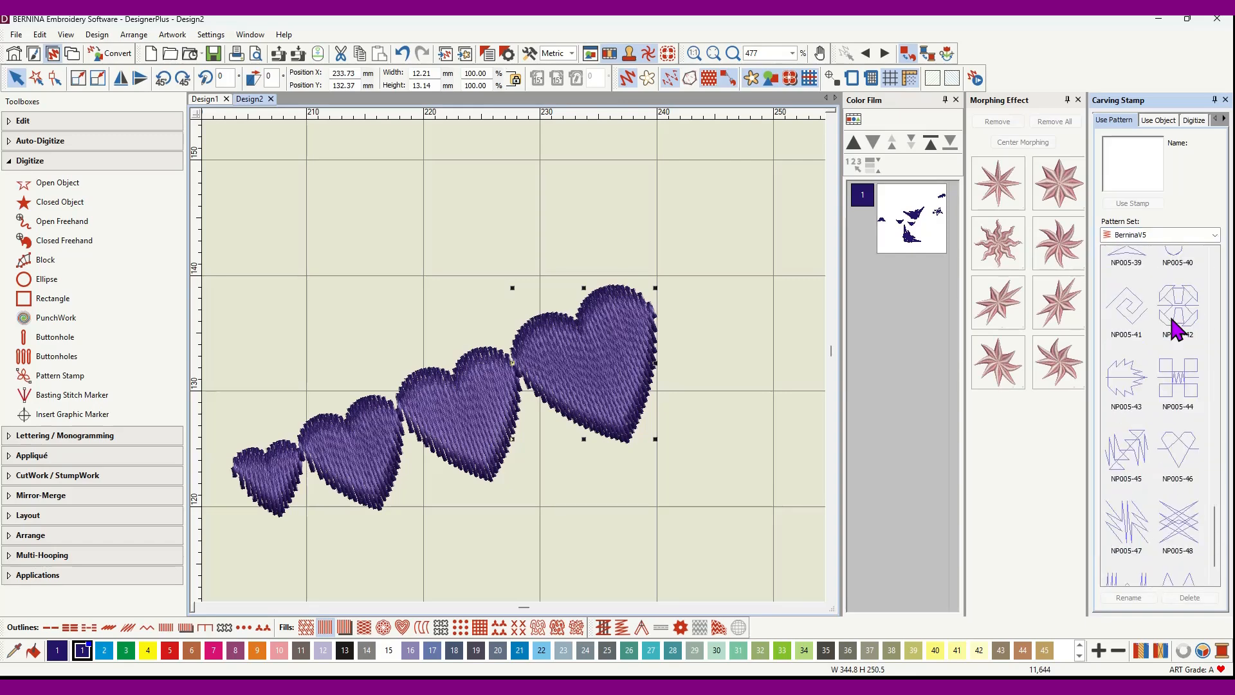
scroll(1174, 331, up, 6)
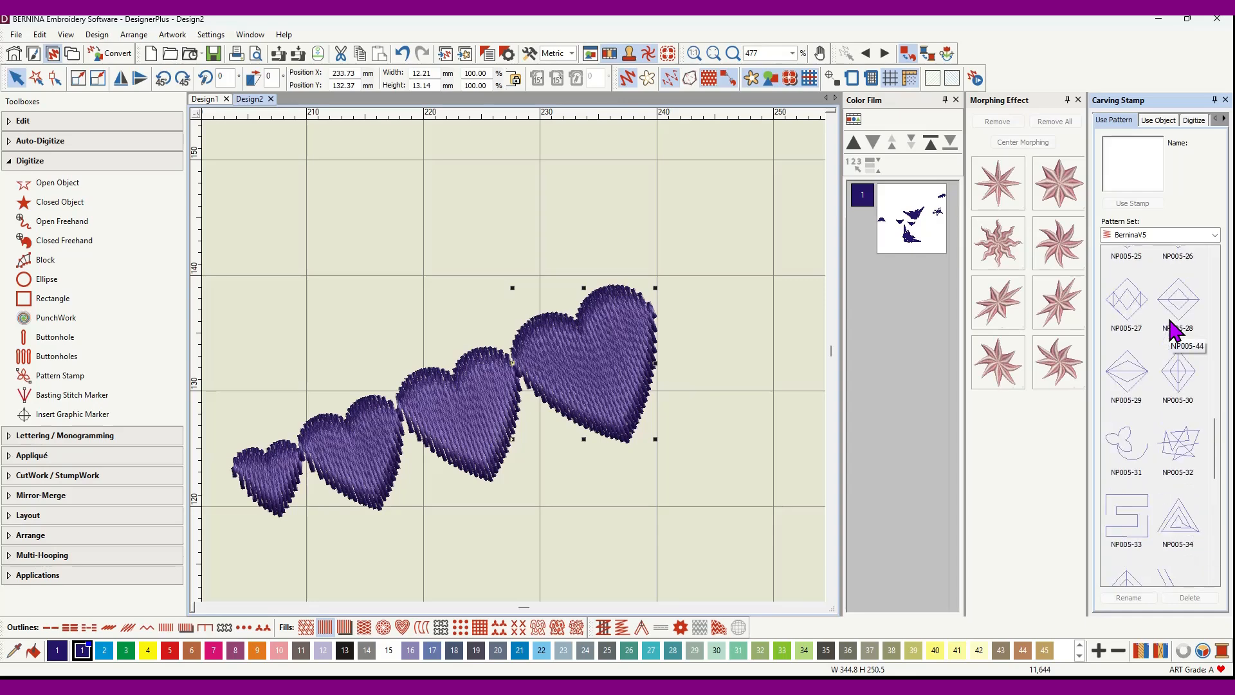
scroll(1174, 331, up, 4)
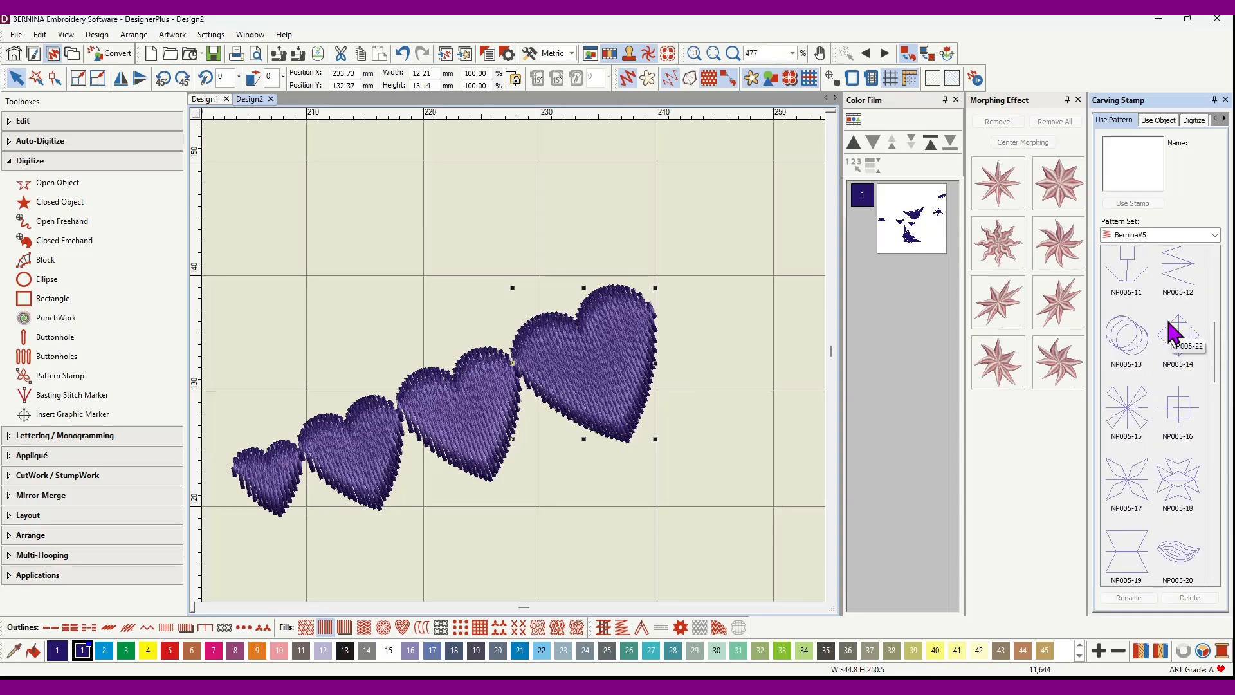
scroll(1173, 331, up, 2)
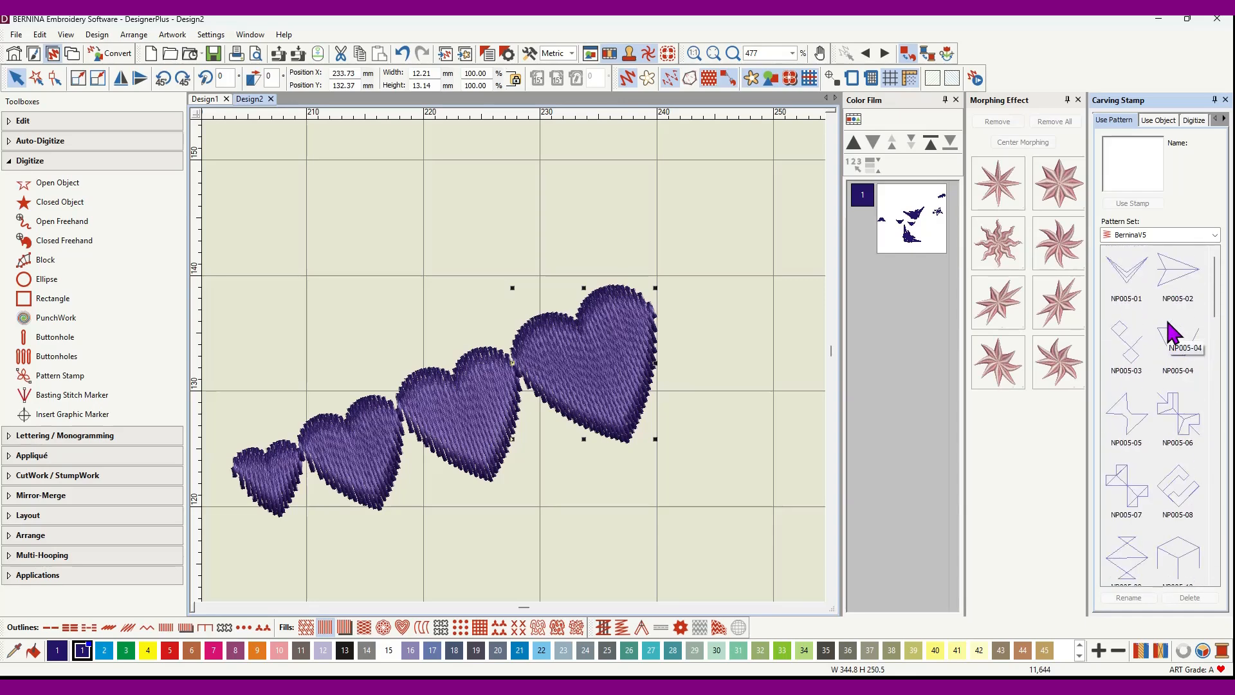
scroll(1174, 332, down, 4)
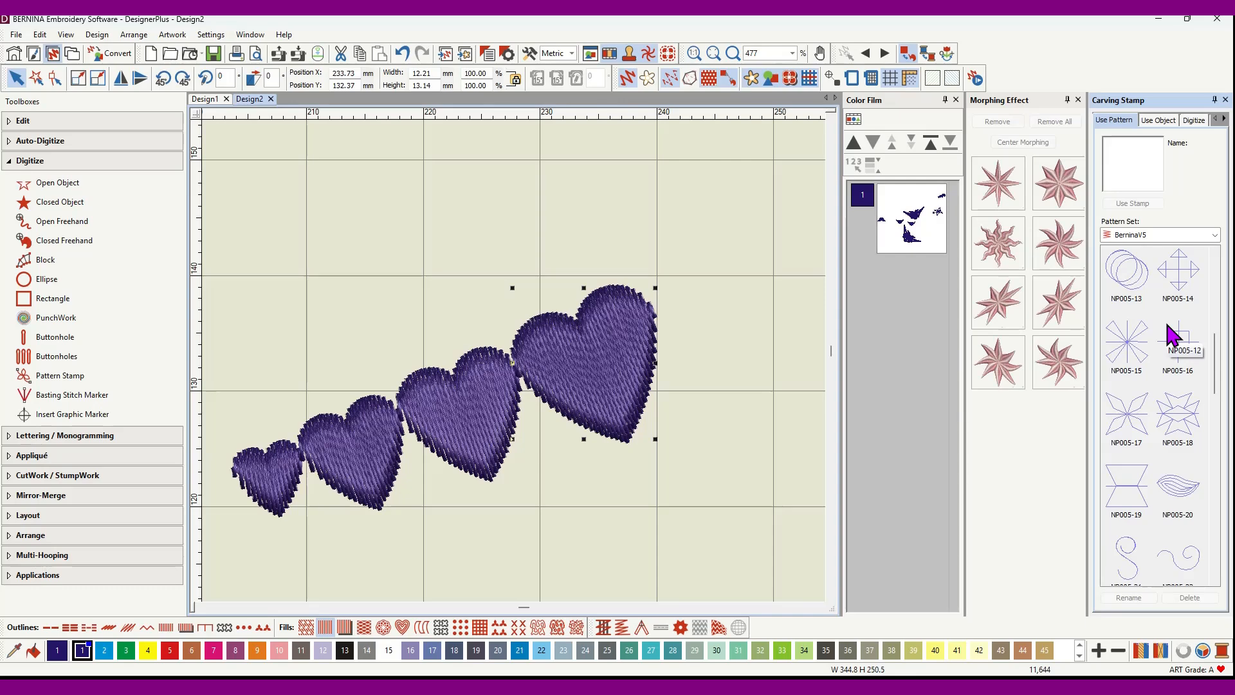
scroll(1169, 334, down, 3)
click(1120, 377)
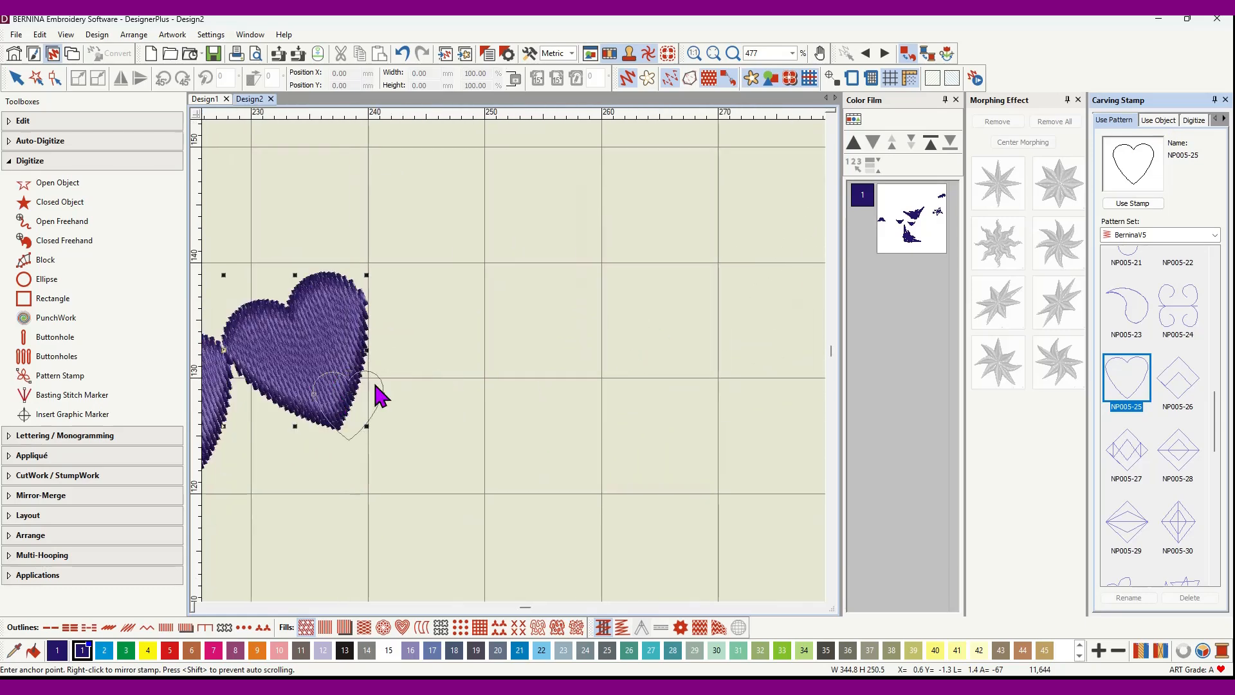
Step: Carve a heart about 6 mm long, rotated about 19°, into the middle of the largest heart
scroll(372, 389, down, 3)
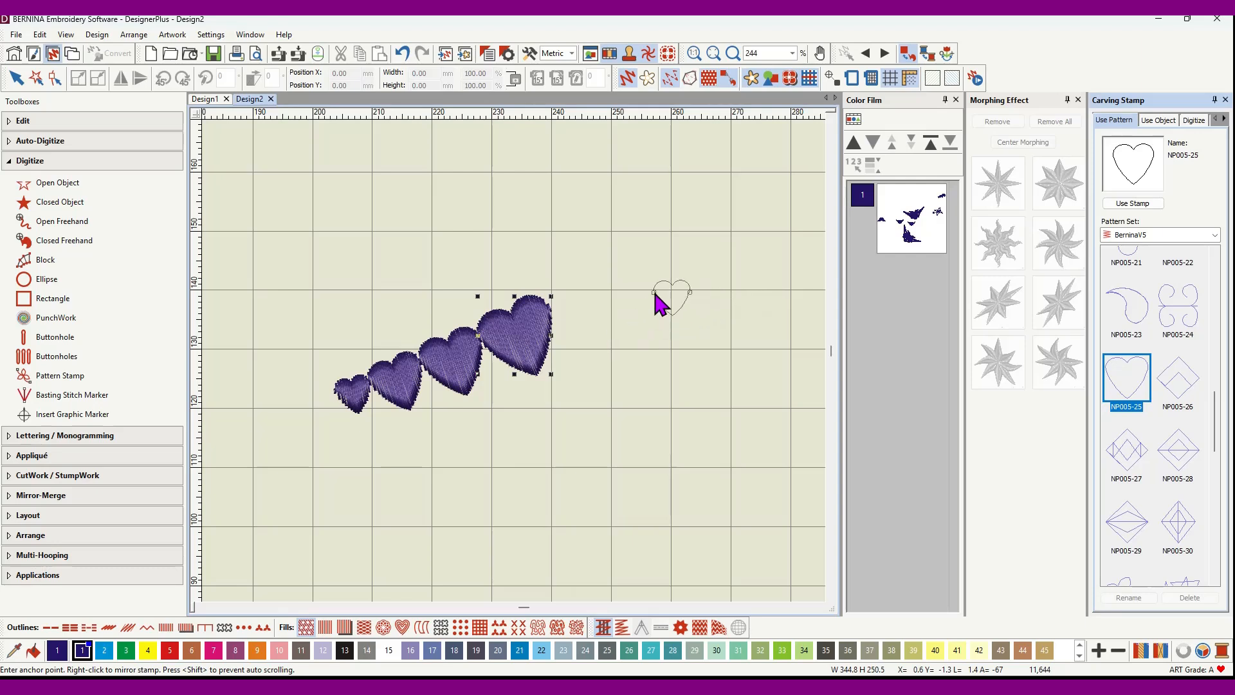
click(501, 343)
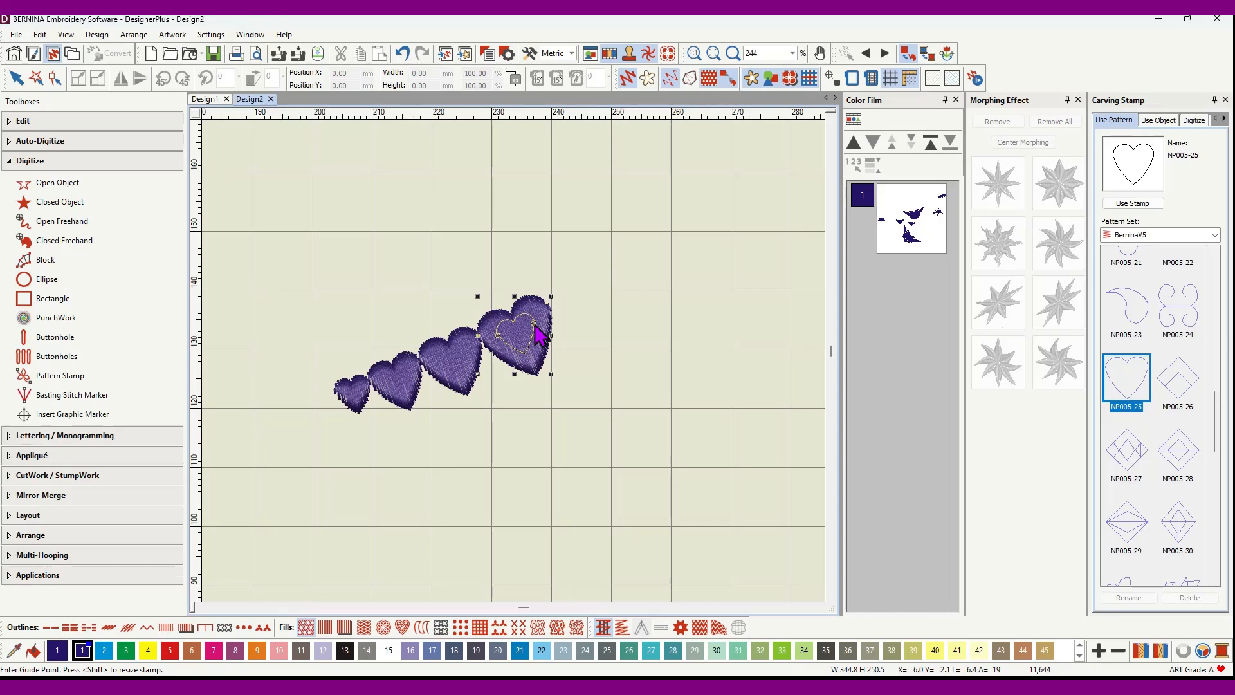
click(535, 326)
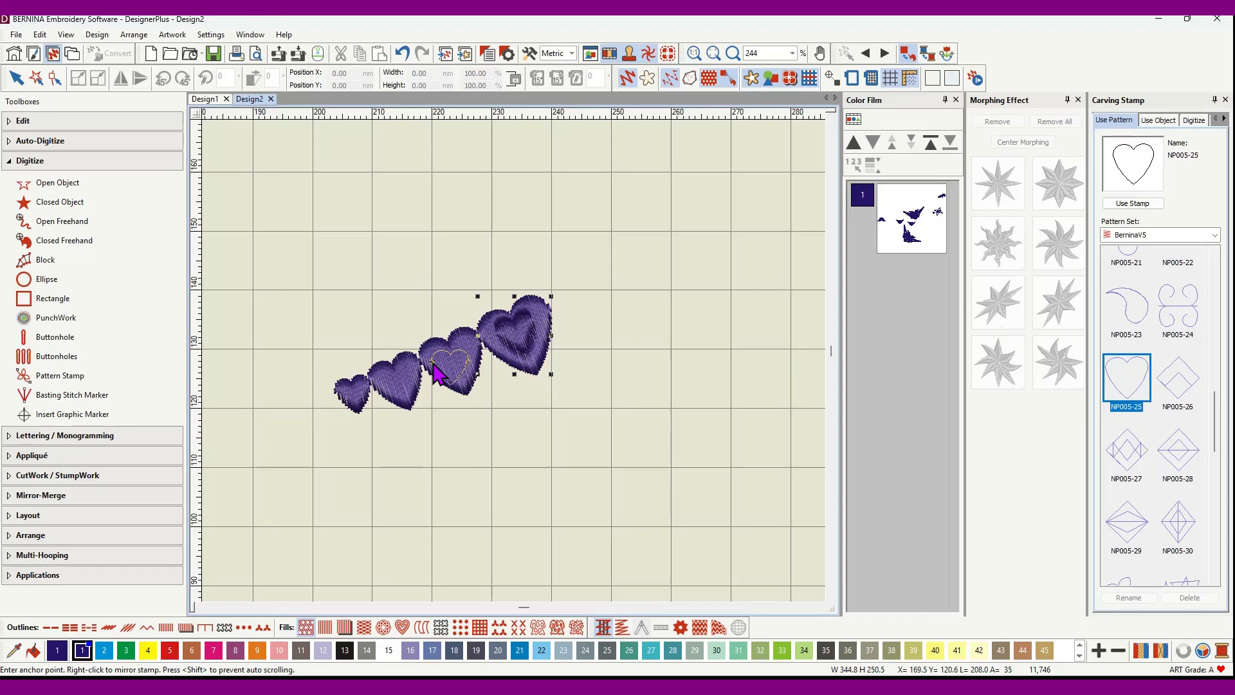
Step: Try to carve a heart about 7 mm long at 16° into the second-largest heart, and end stamping
click(433, 364)
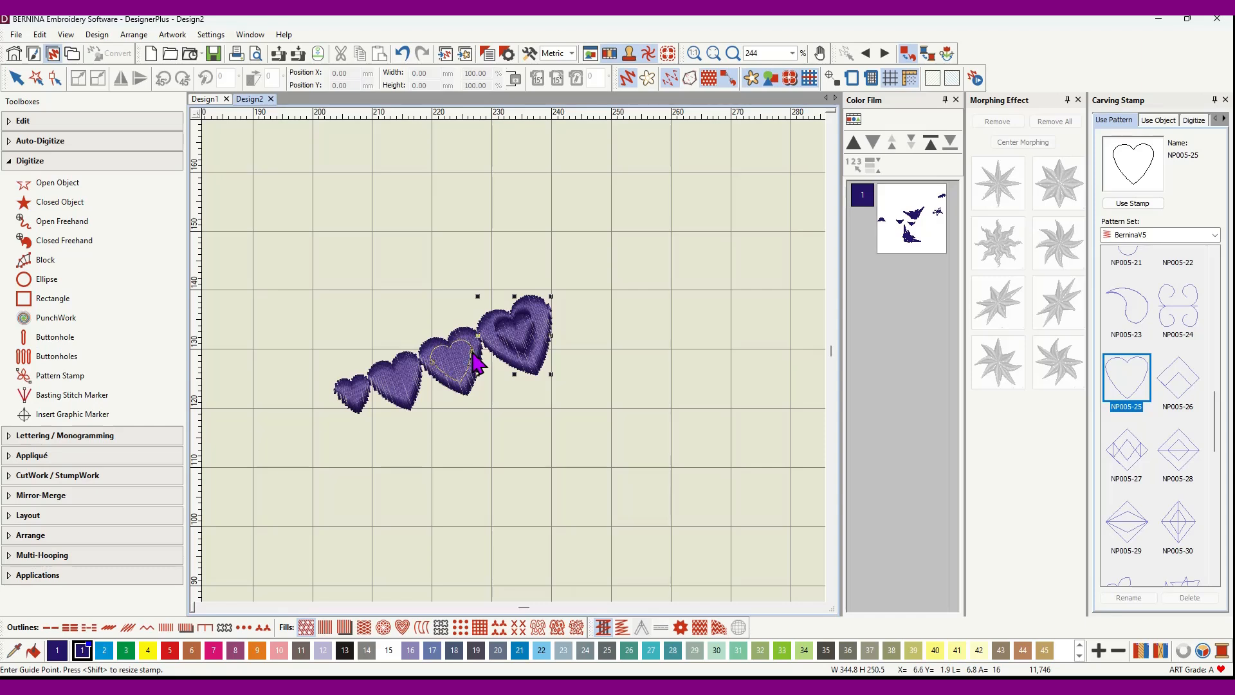
click(476, 364)
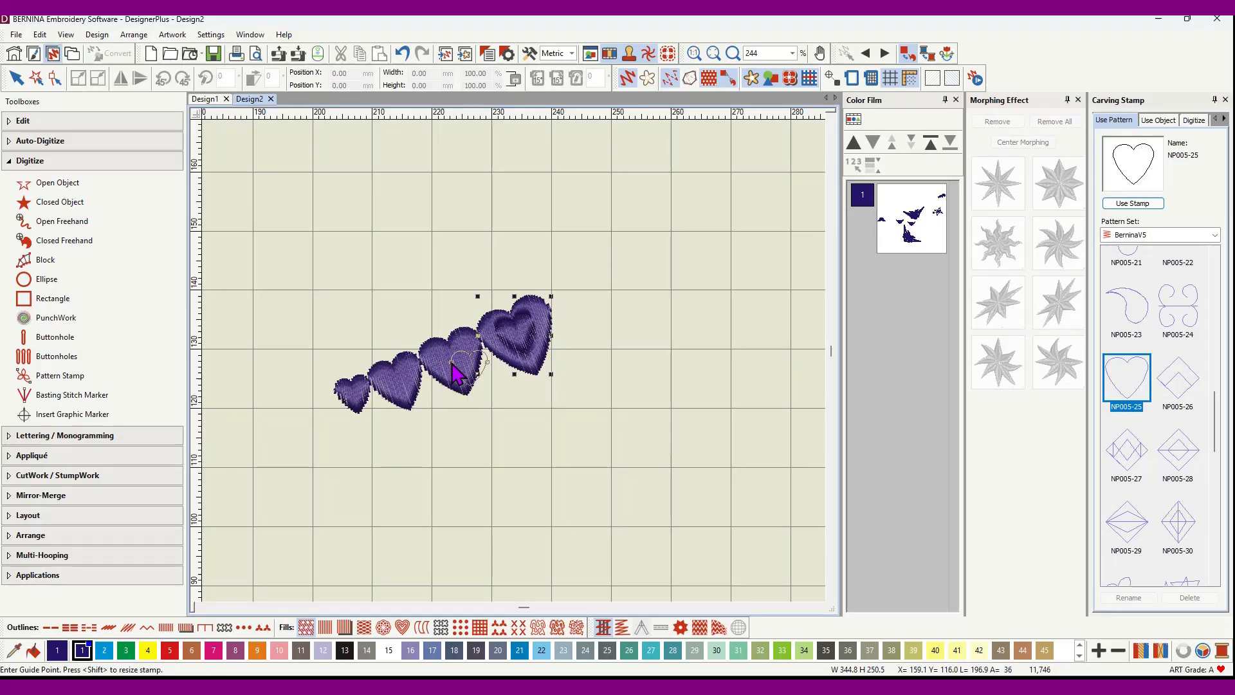
click(451, 364)
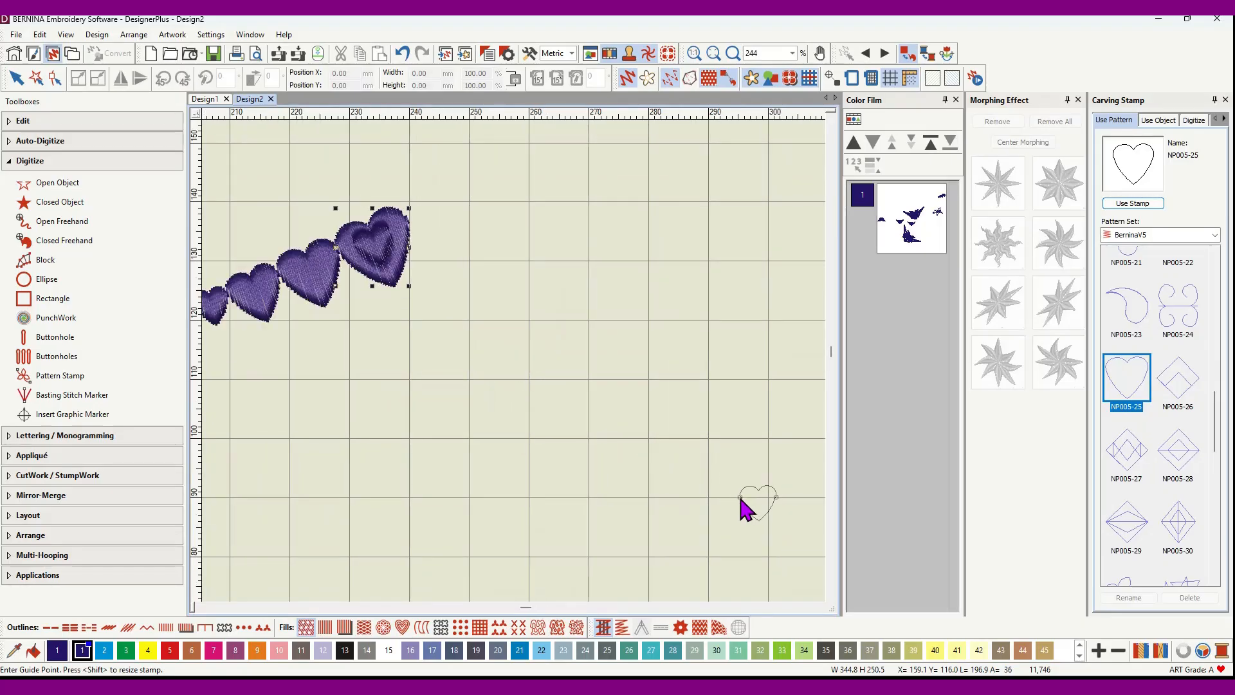
key(Escape)
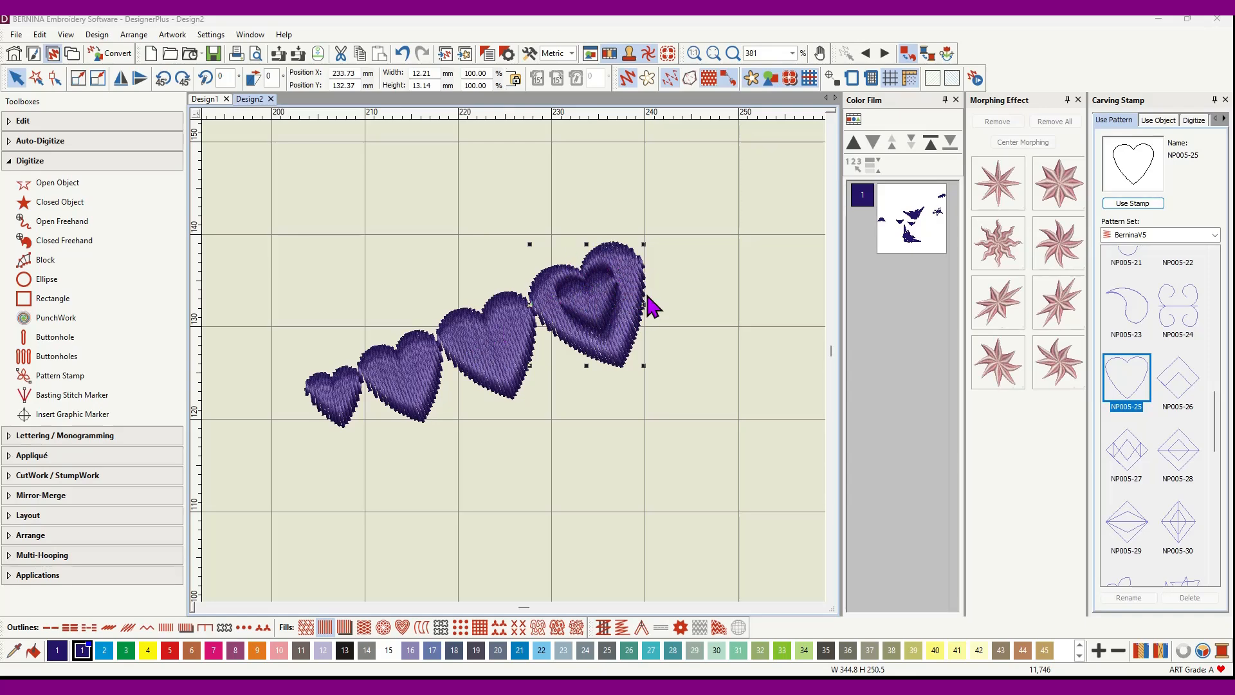
Step: Select the second-largest heart, carve a heart about 6 mm long at 18° into its middle, and end stamping
click(499, 354)
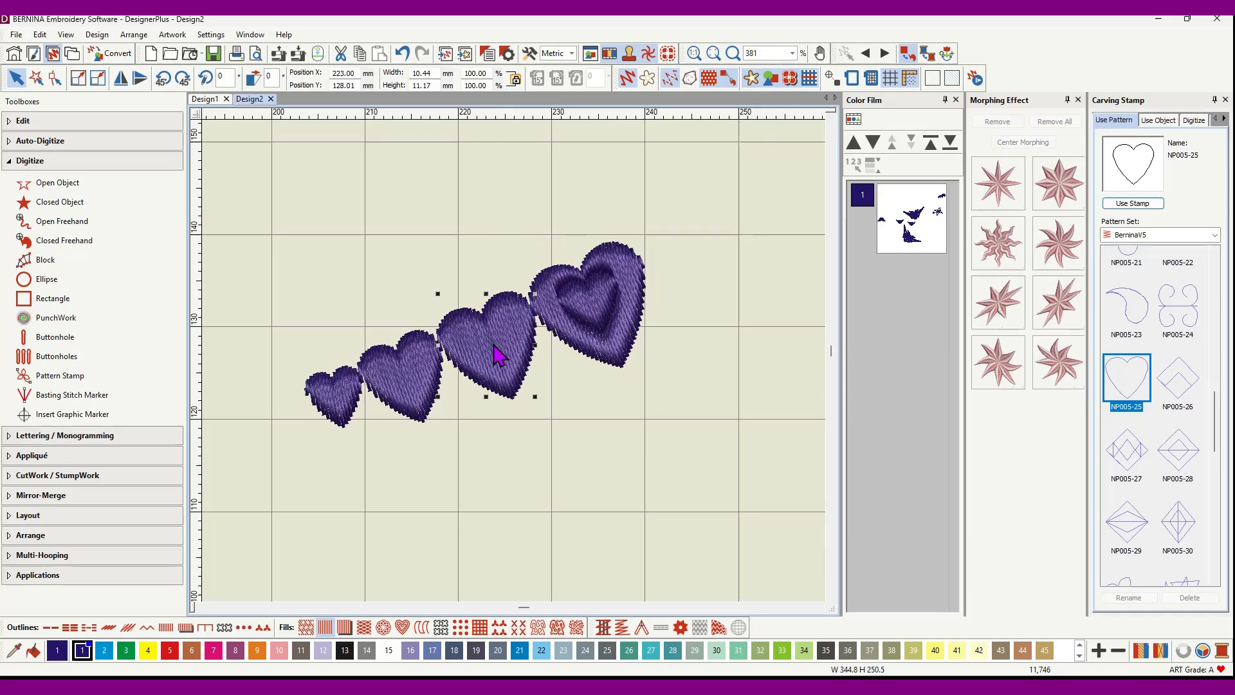
click(1127, 204)
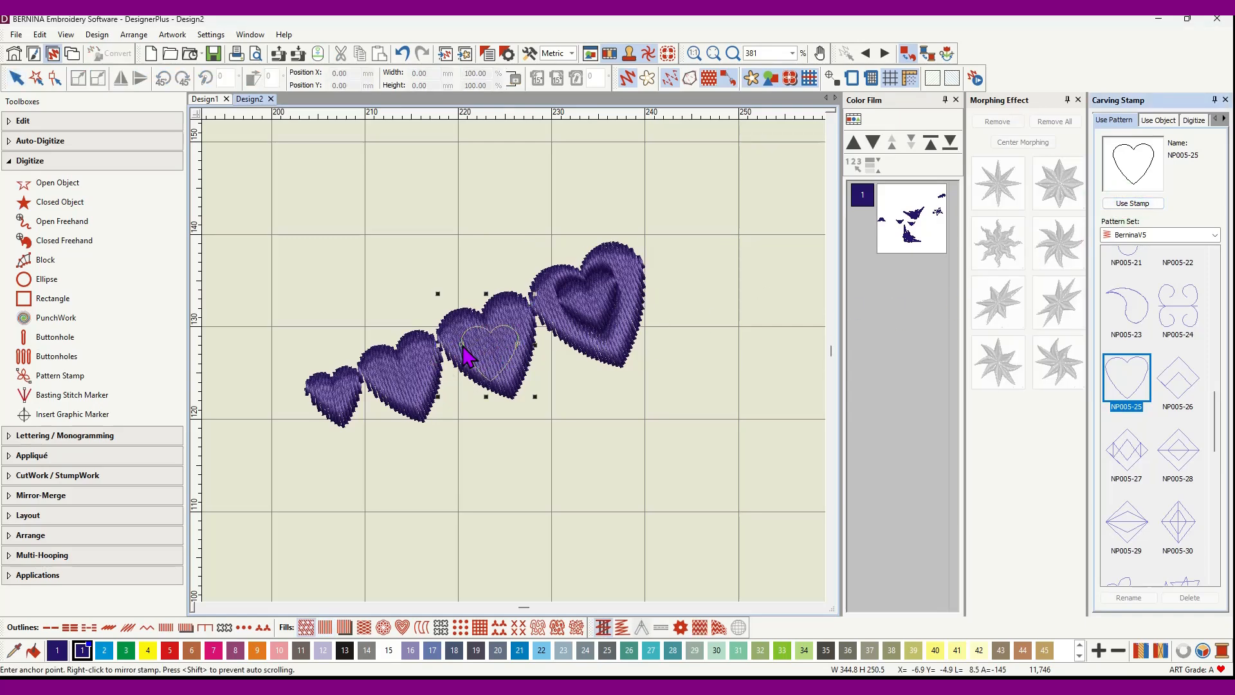
click(462, 345)
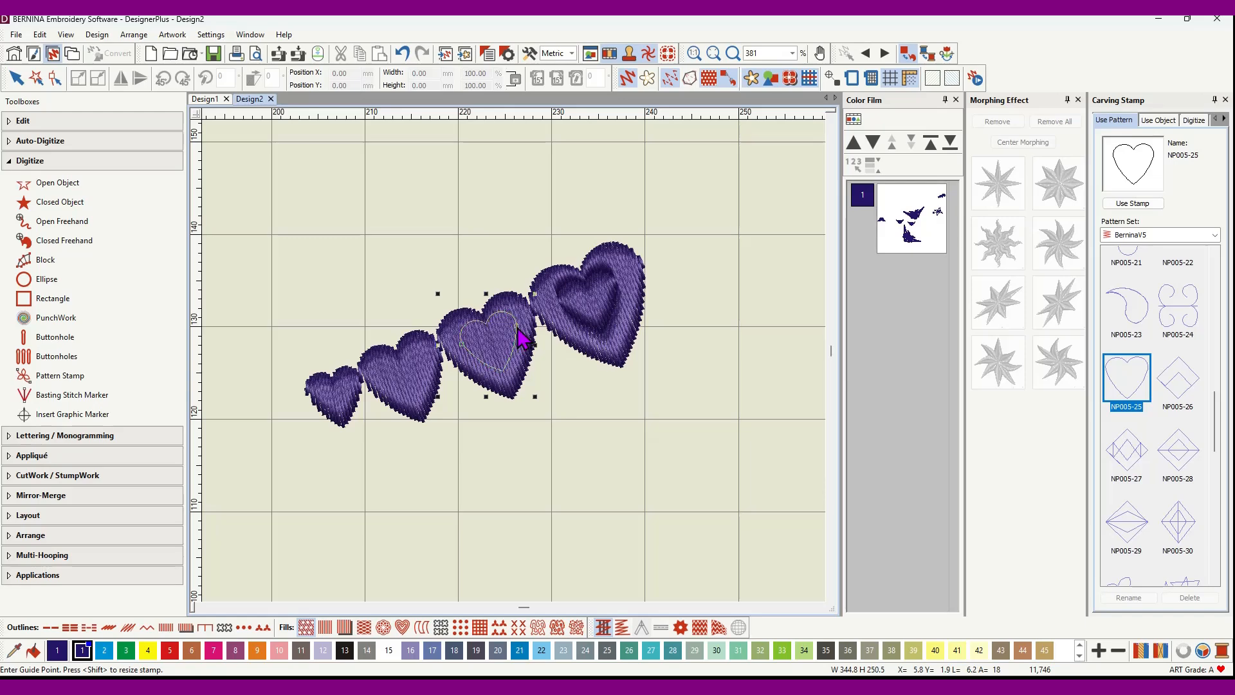
click(517, 328)
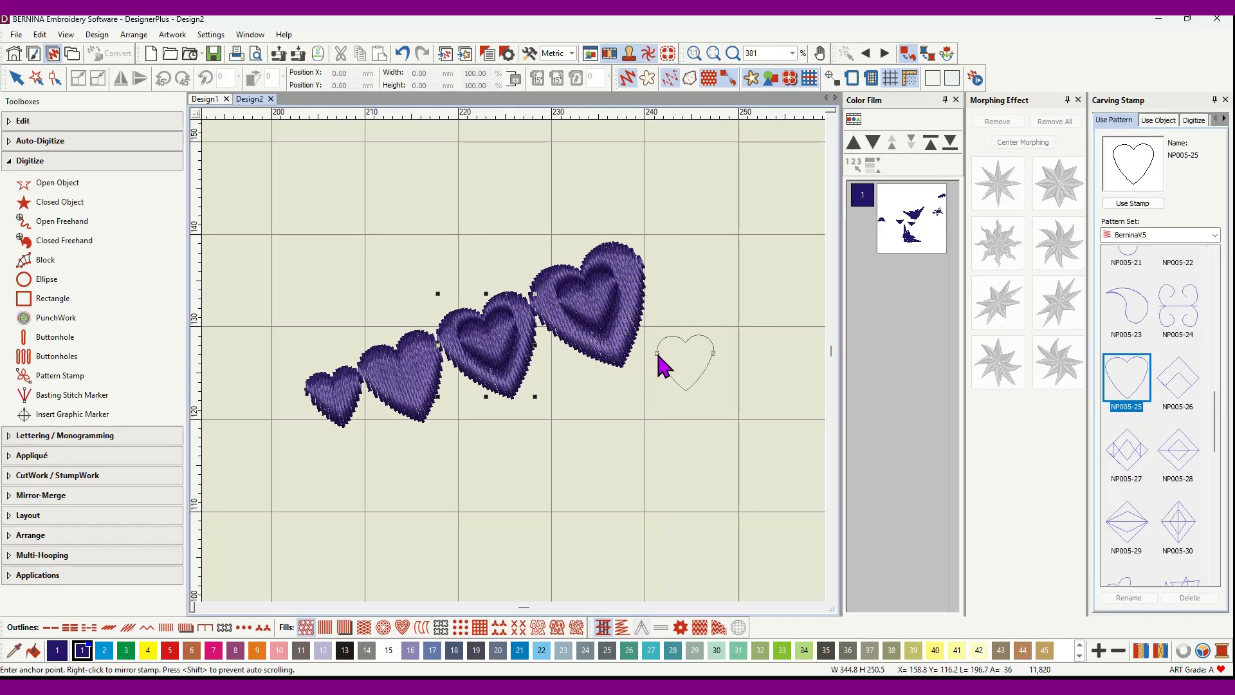
click(582, 315)
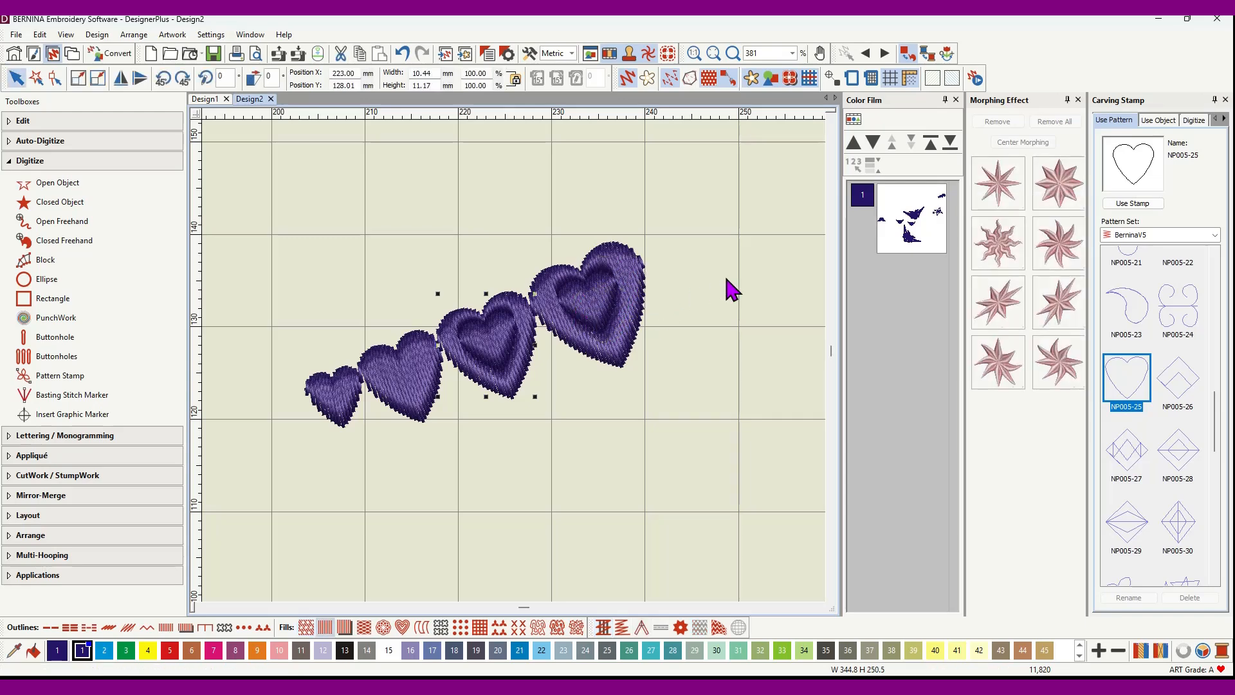
Step: Close Morphing Effect and deselect the carved heart
click(1078, 99)
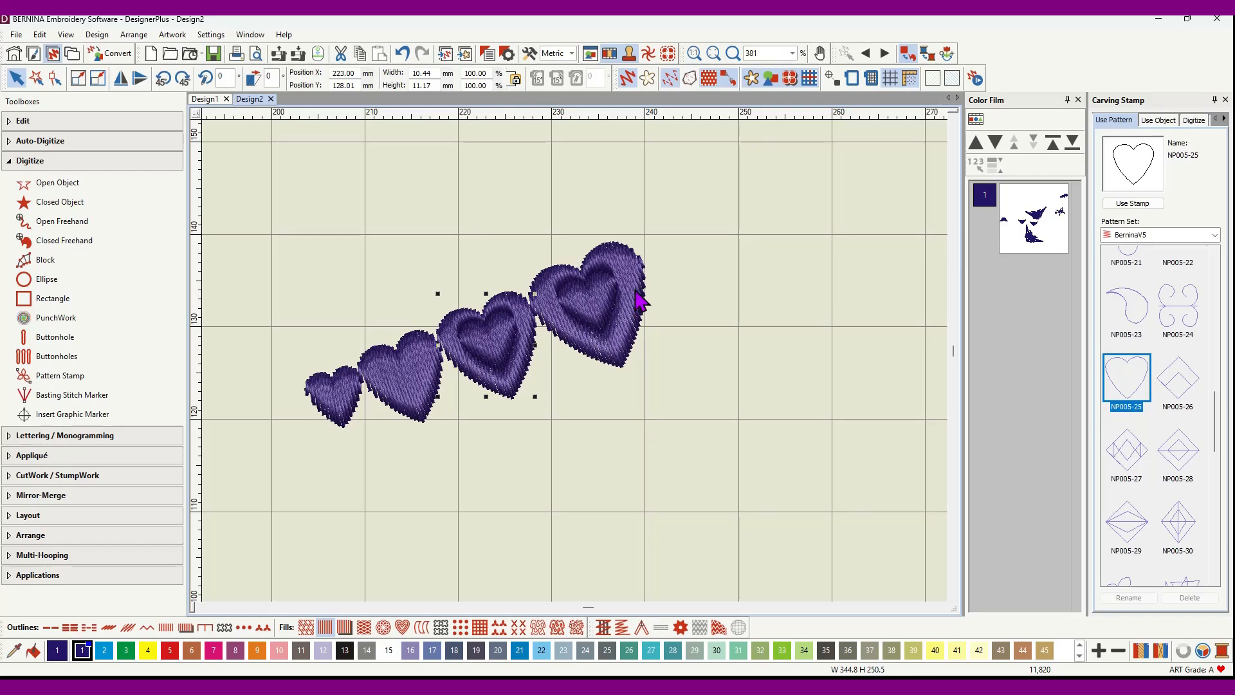
click(737, 271)
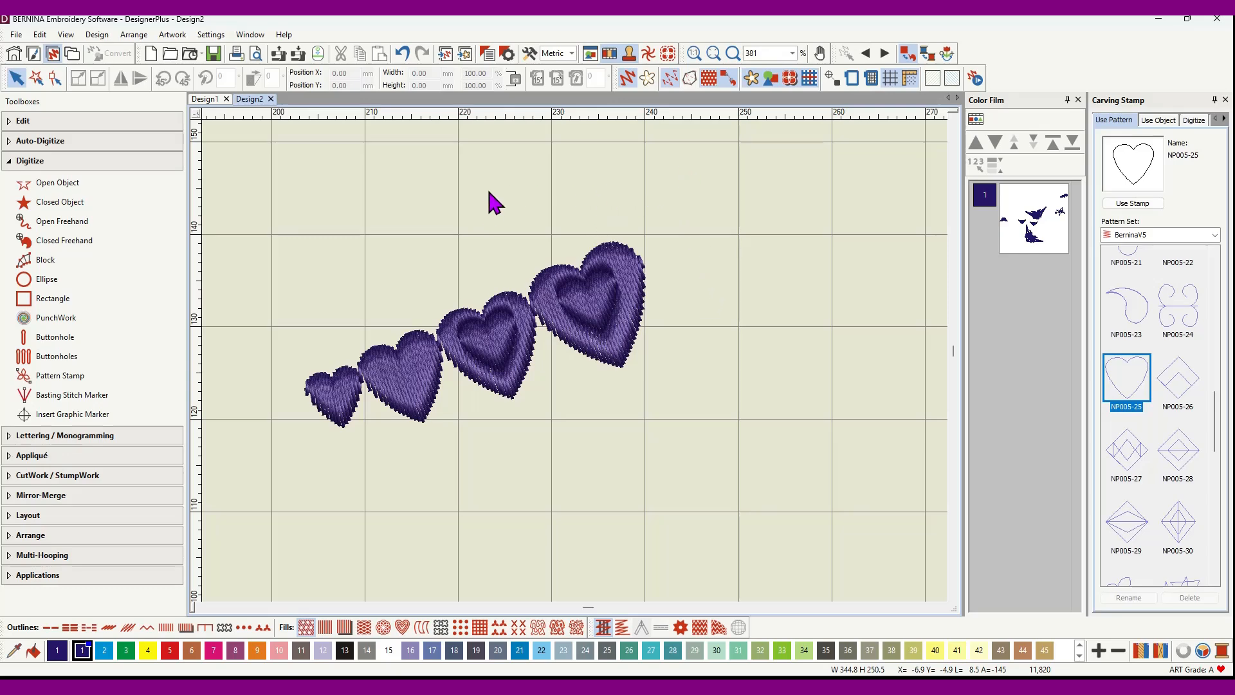
scroll(574, 368, down, 5)
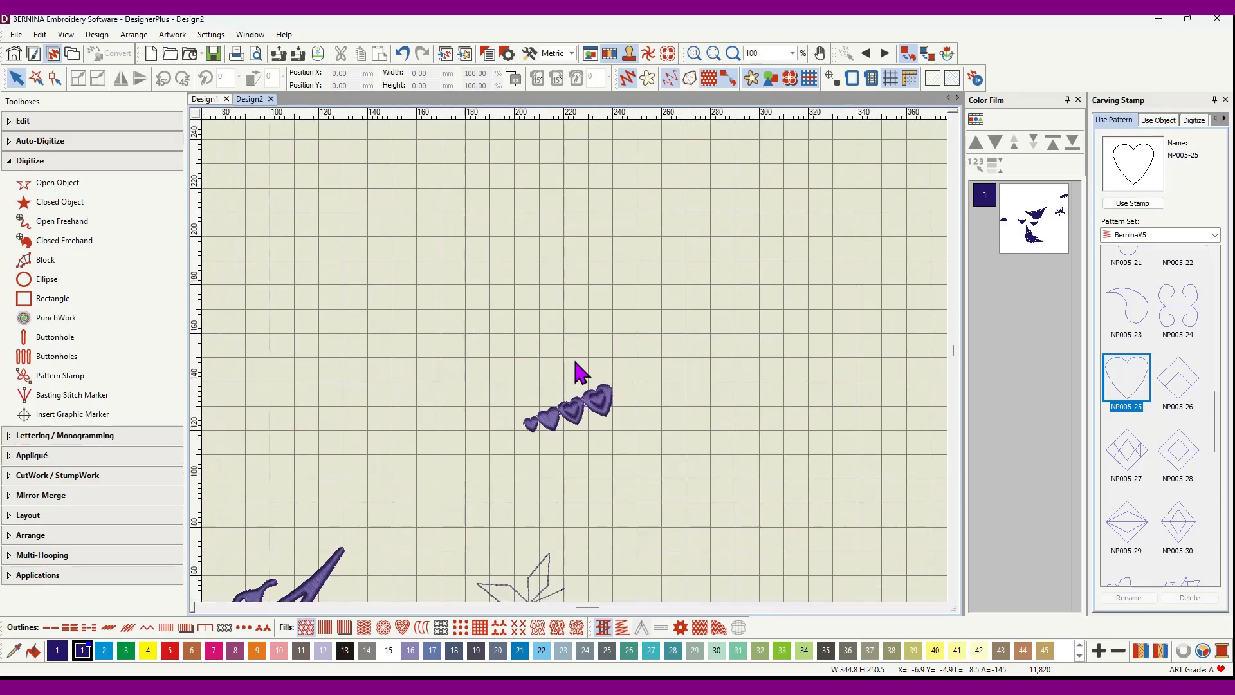
scroll(574, 341, down, 2)
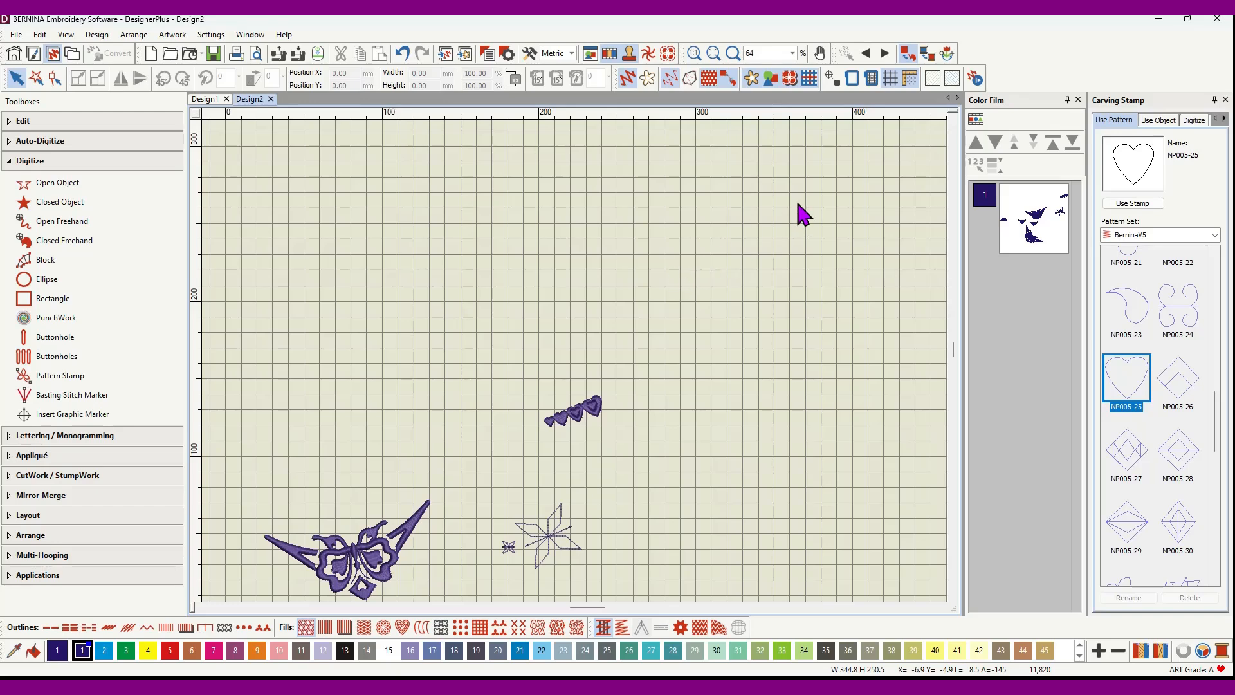
Step: Enable snapping to the design grid in the grid options
right_click(891, 79)
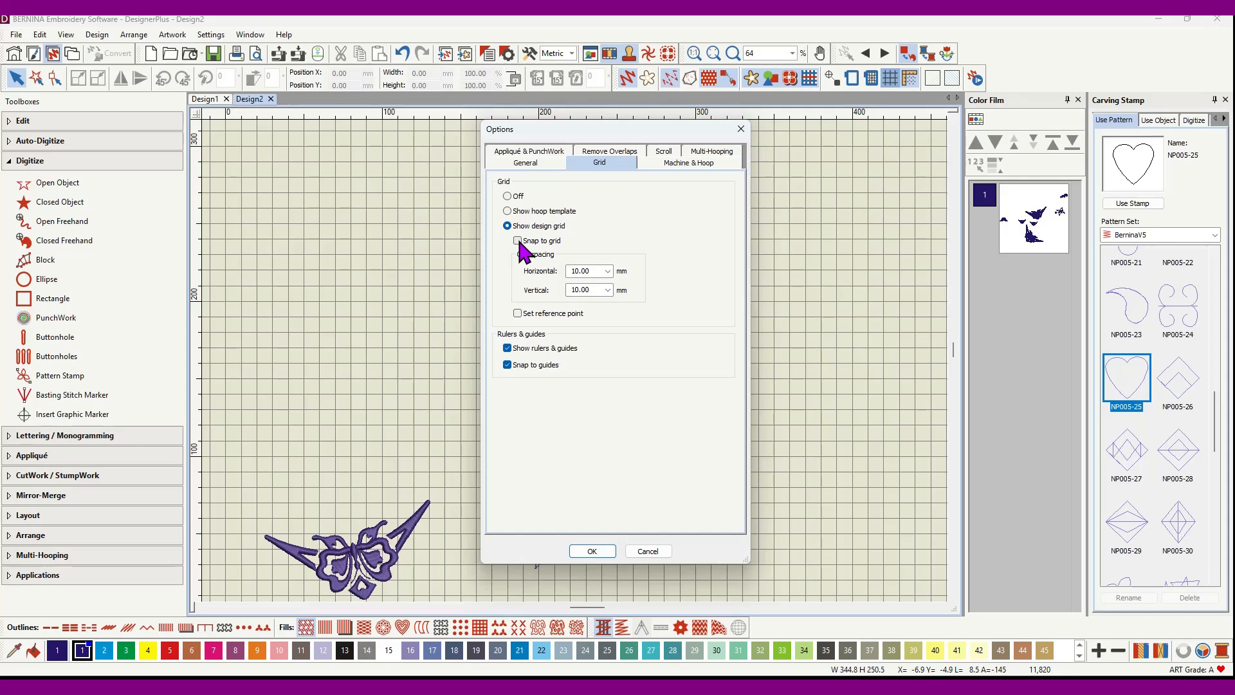
click(519, 242)
click(594, 554)
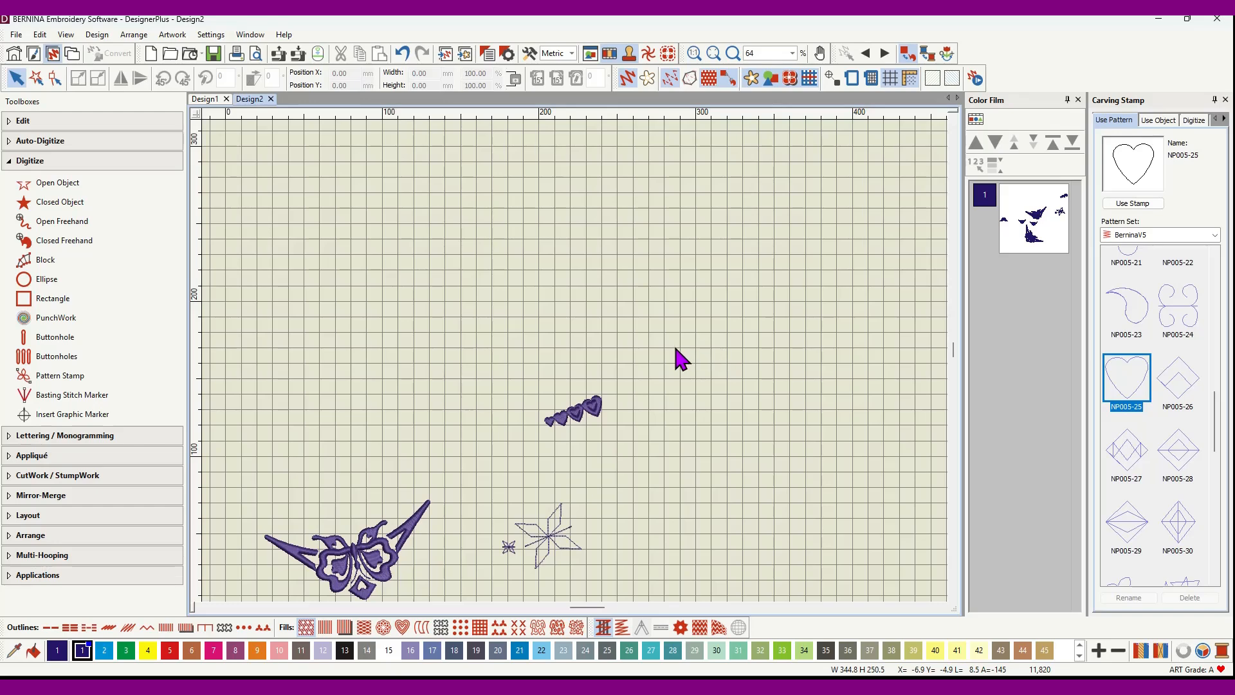
Step: Digitize an open zigzag about 22 mm wide and 34 mm high with three rising peaks, starting and ending on the same horizontal grid line
scroll(624, 355, up, 4)
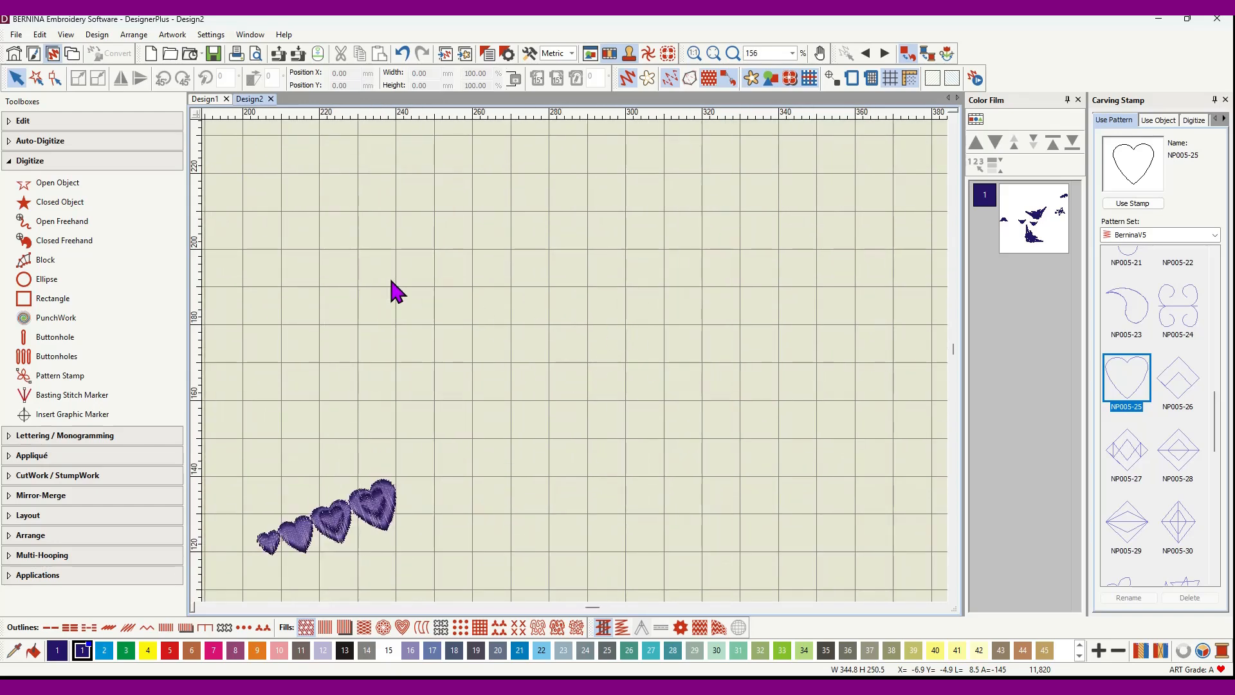
click(50, 185)
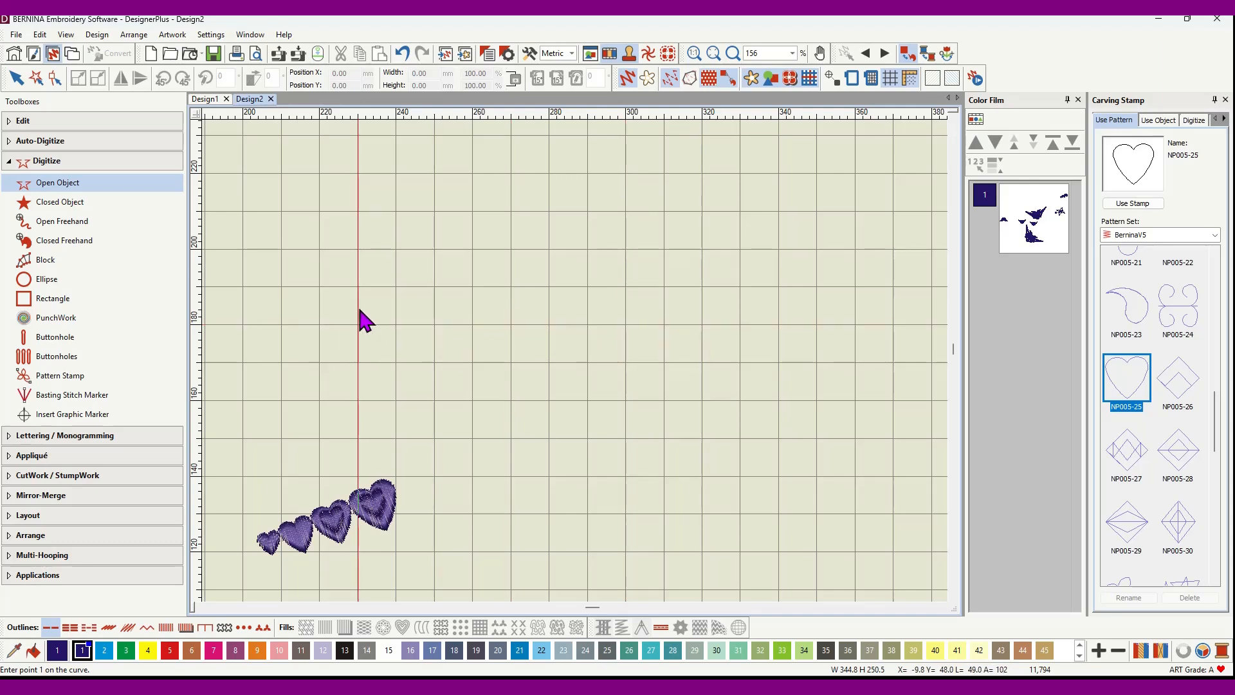
click(511, 324)
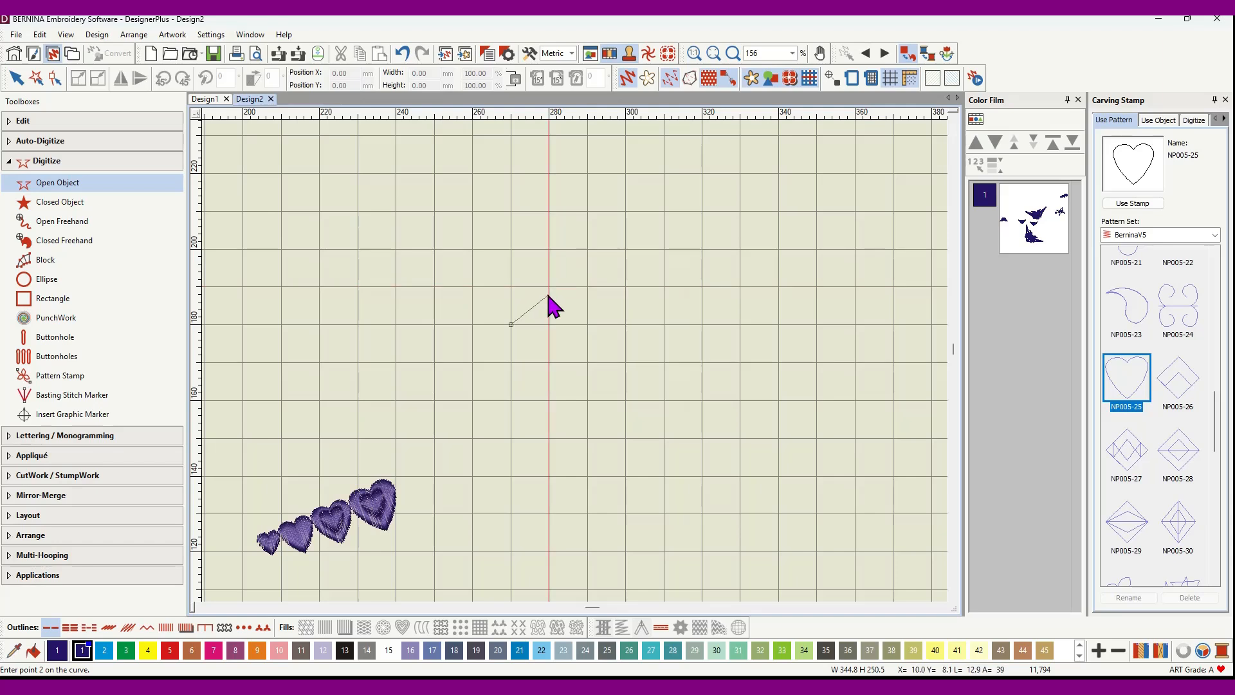
click(538, 249)
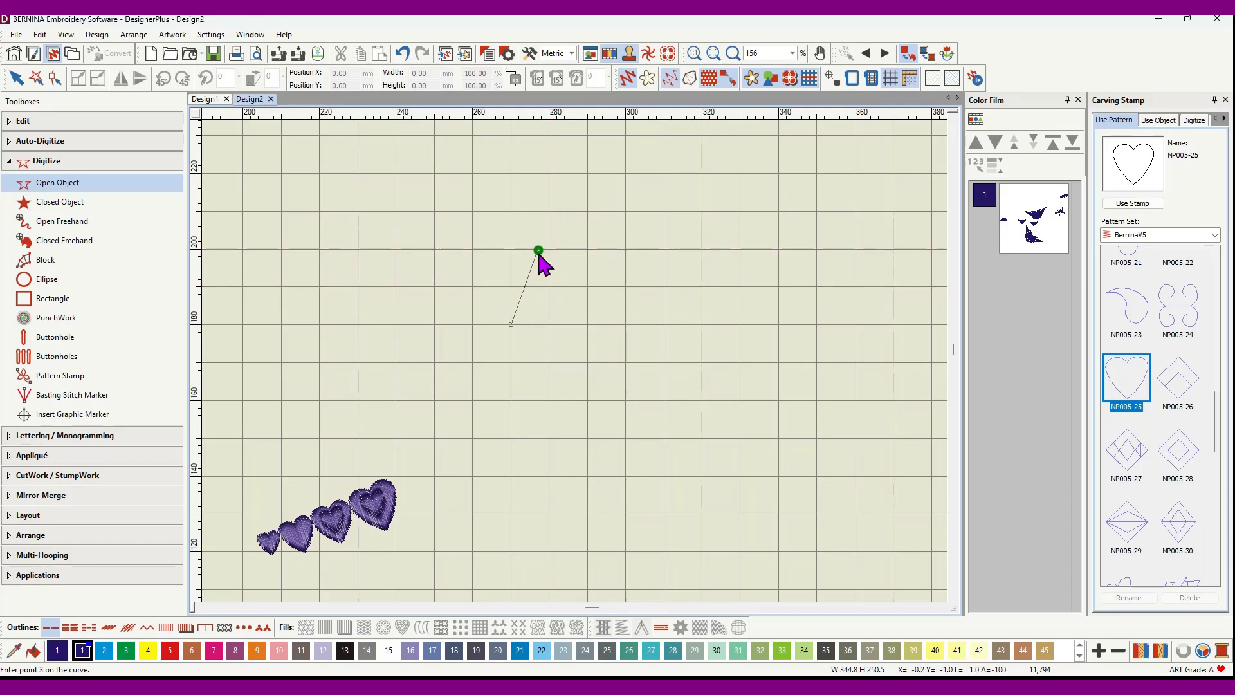
click(541, 301)
click(562, 218)
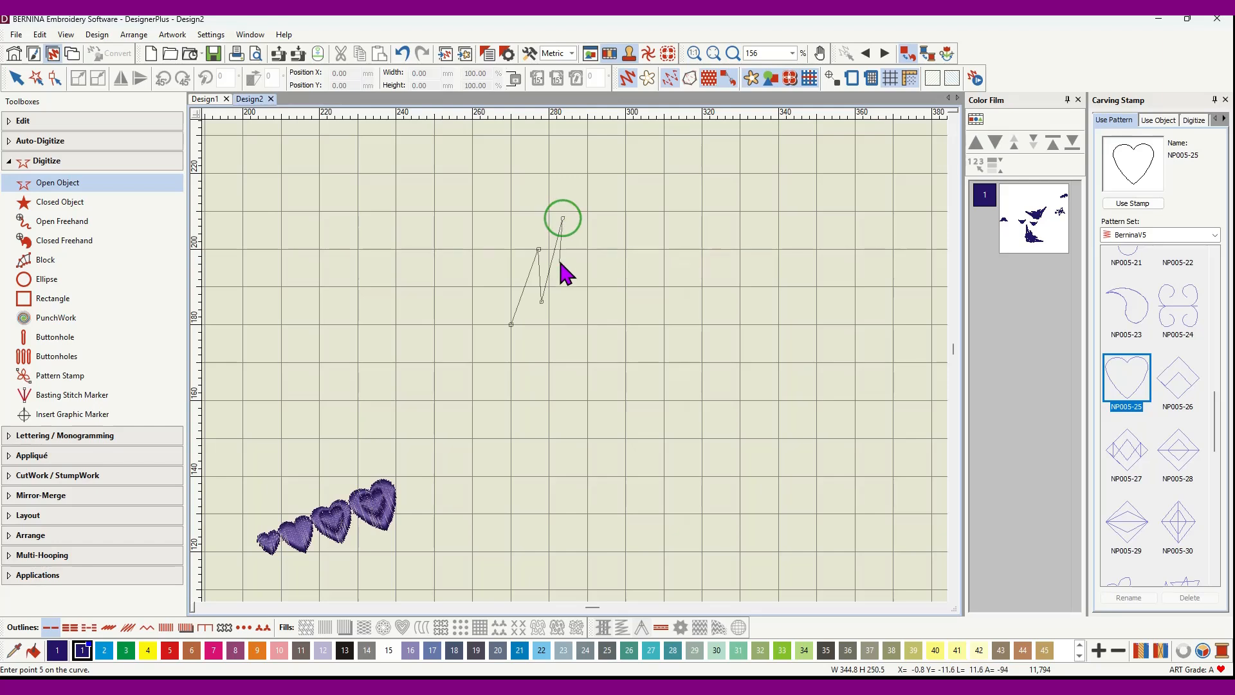
click(561, 297)
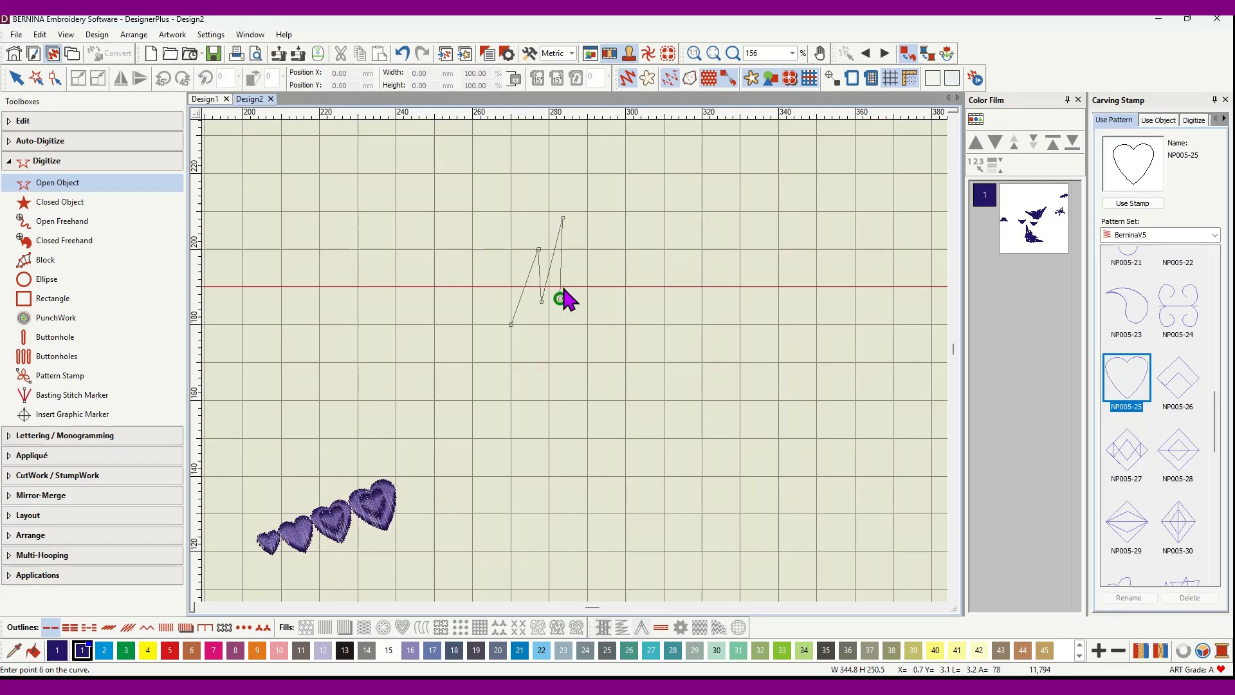
click(595, 195)
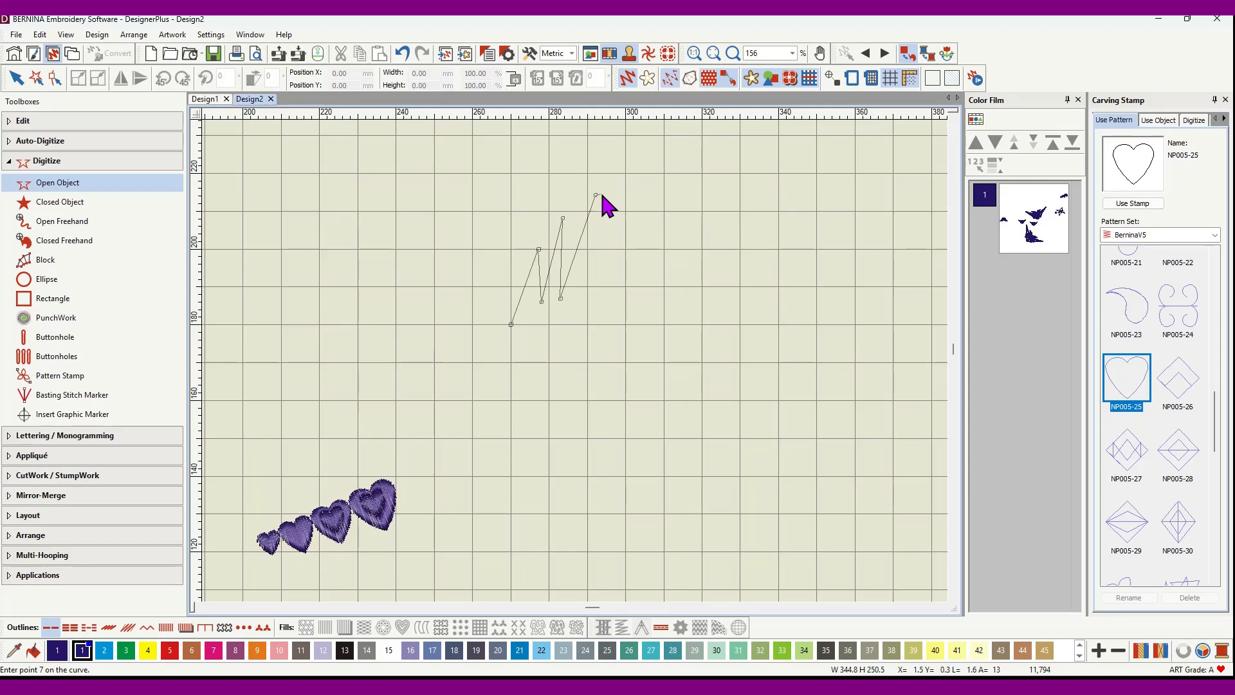
click(588, 325)
key(Return)
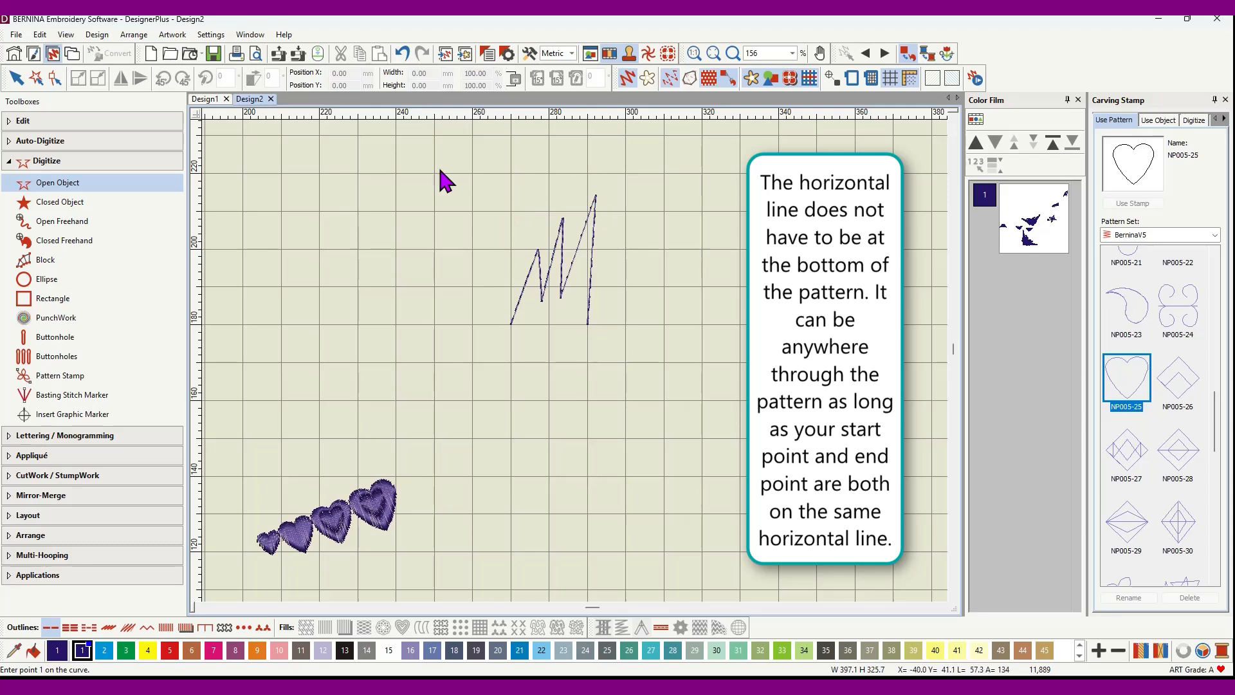
Step: Select the zigzag and scale it down proportionally to about 6.6 mm wide and 10 mm high
click(15, 79)
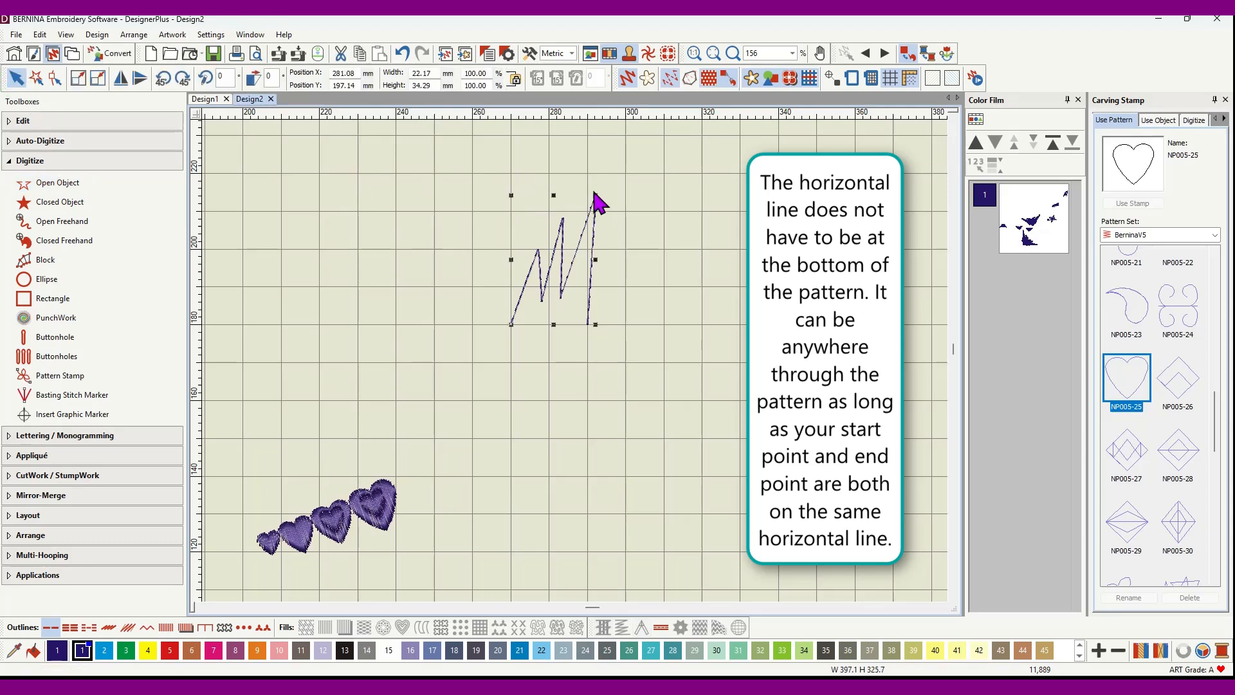
drag(595, 194, 544, 292)
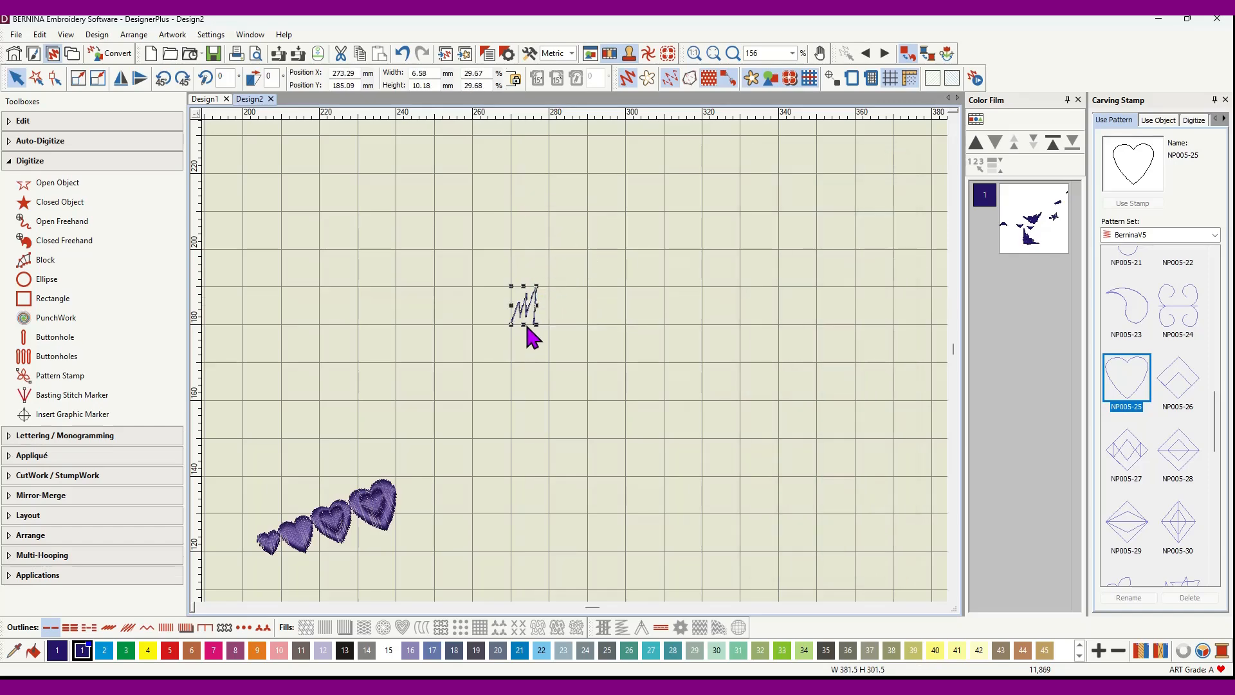
Step: Create a pattern named "zigzag" from the selected object in the first custom pattern set listed
scroll(573, 357, up, 5)
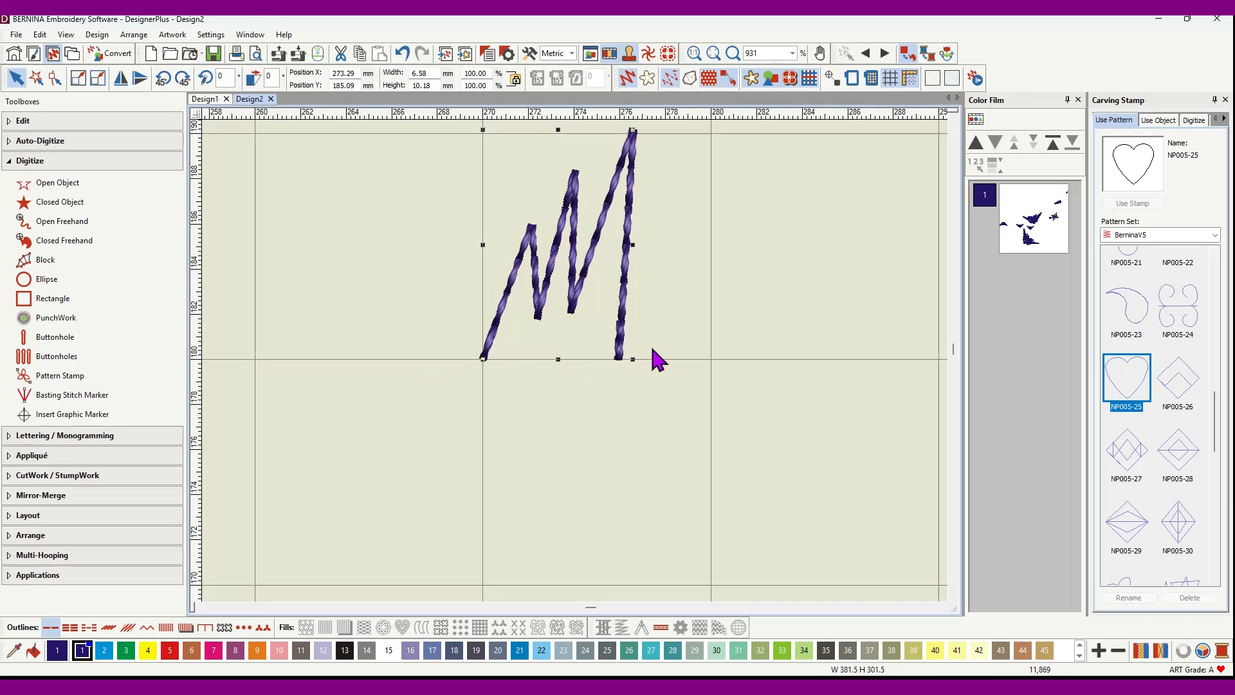
click(216, 36)
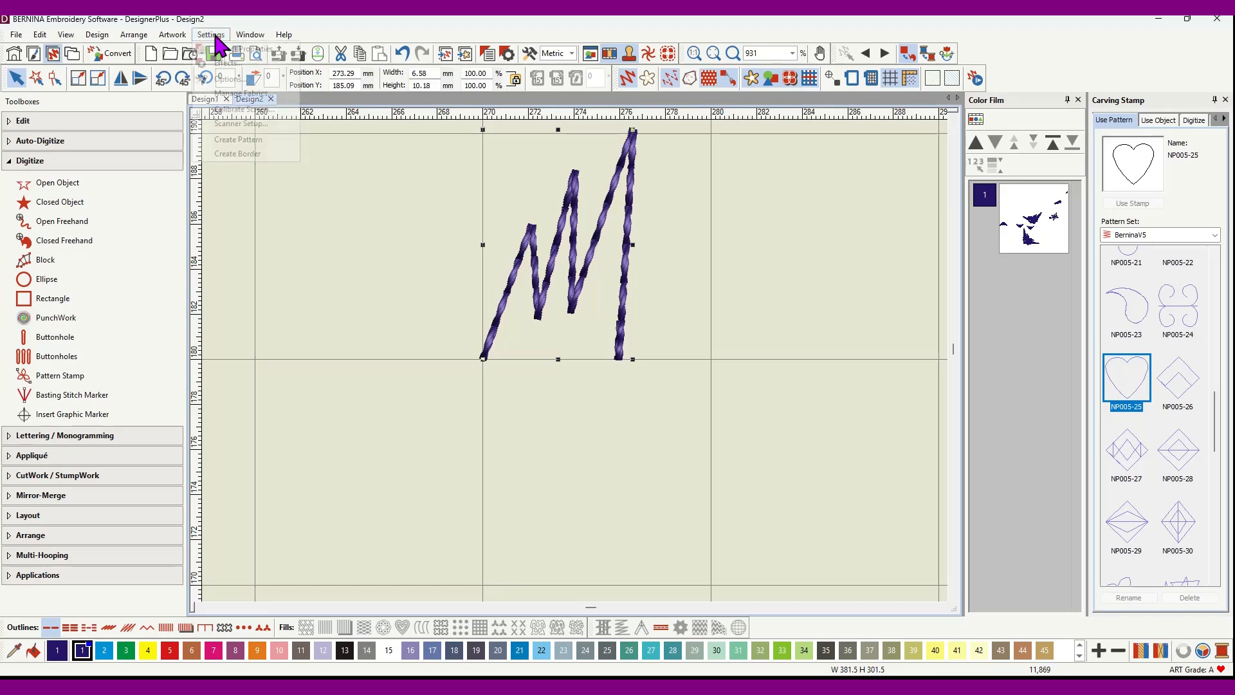
click(240, 140)
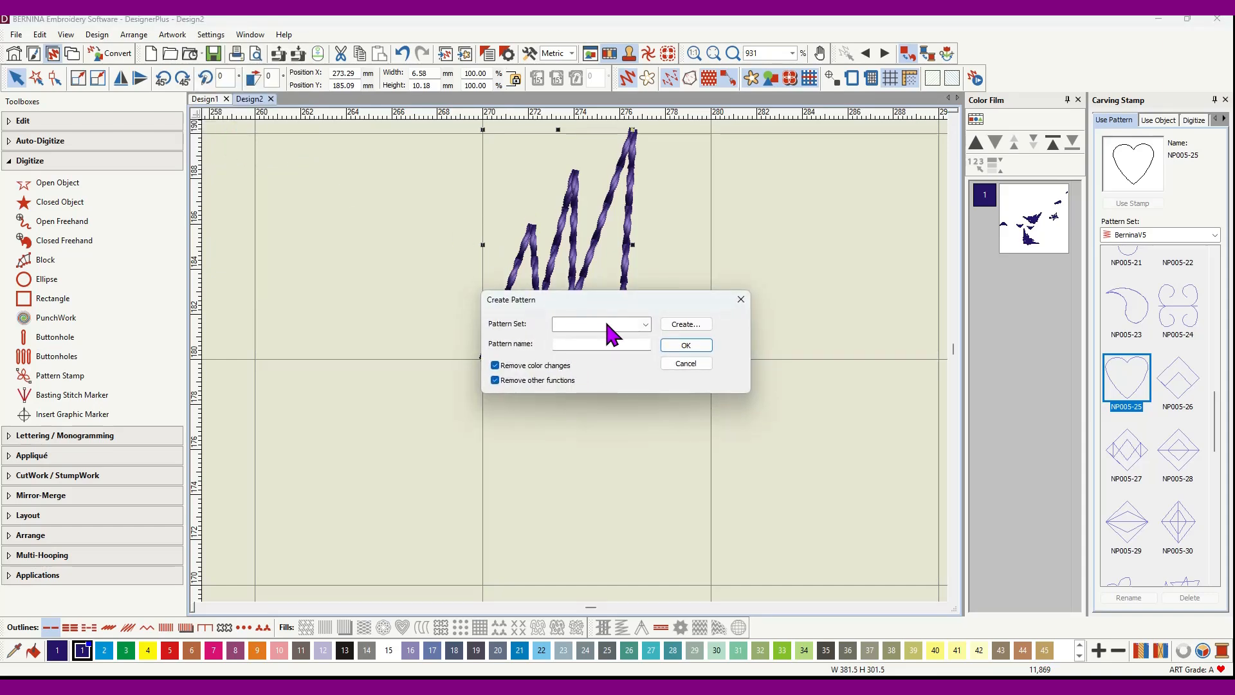
click(645, 324)
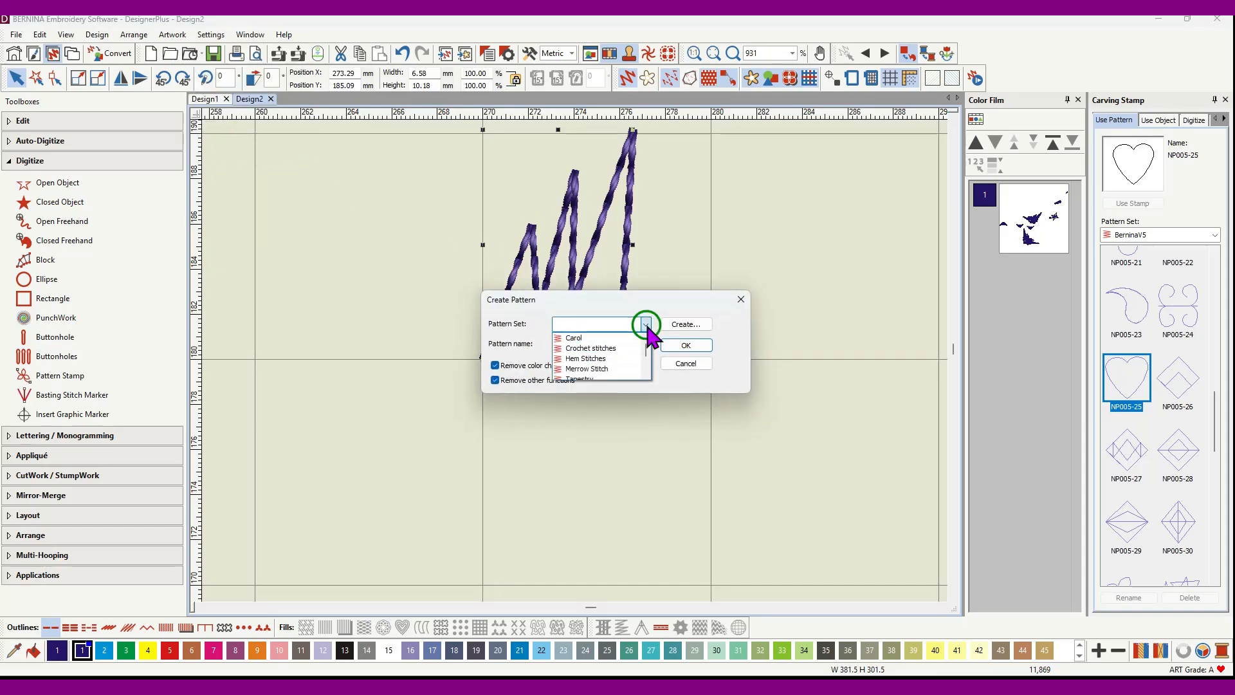
scroll(618, 354, down, 2)
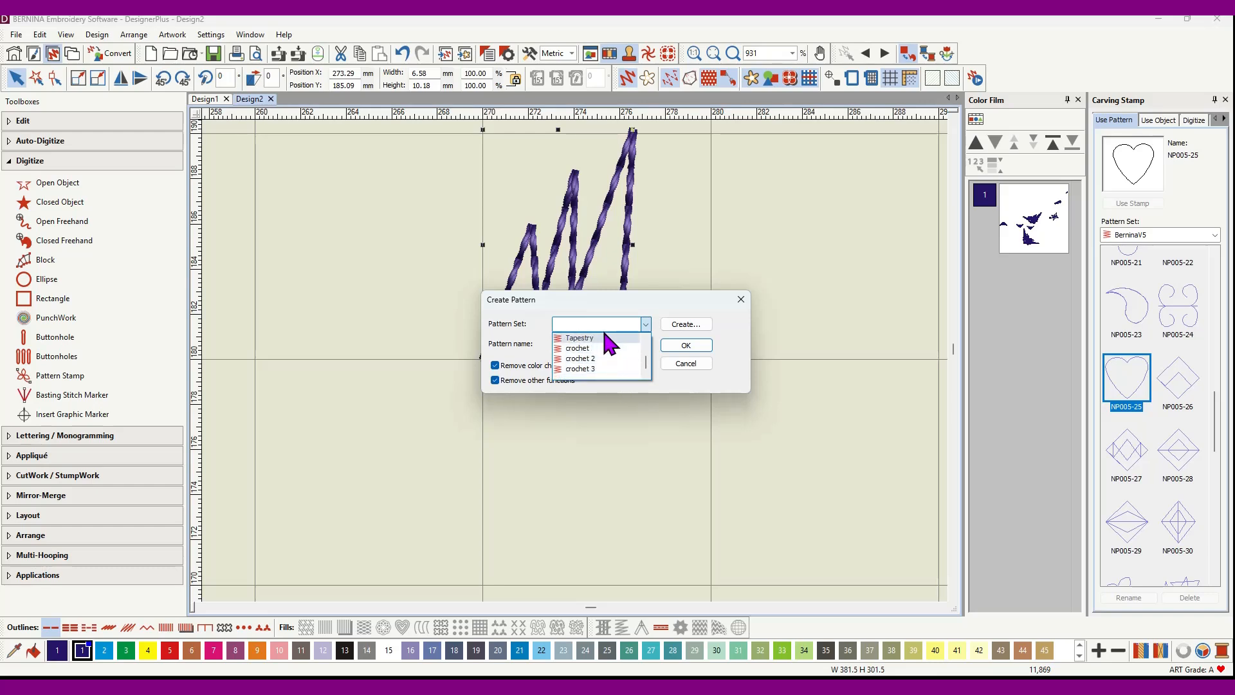
drag(645, 363, 645, 341)
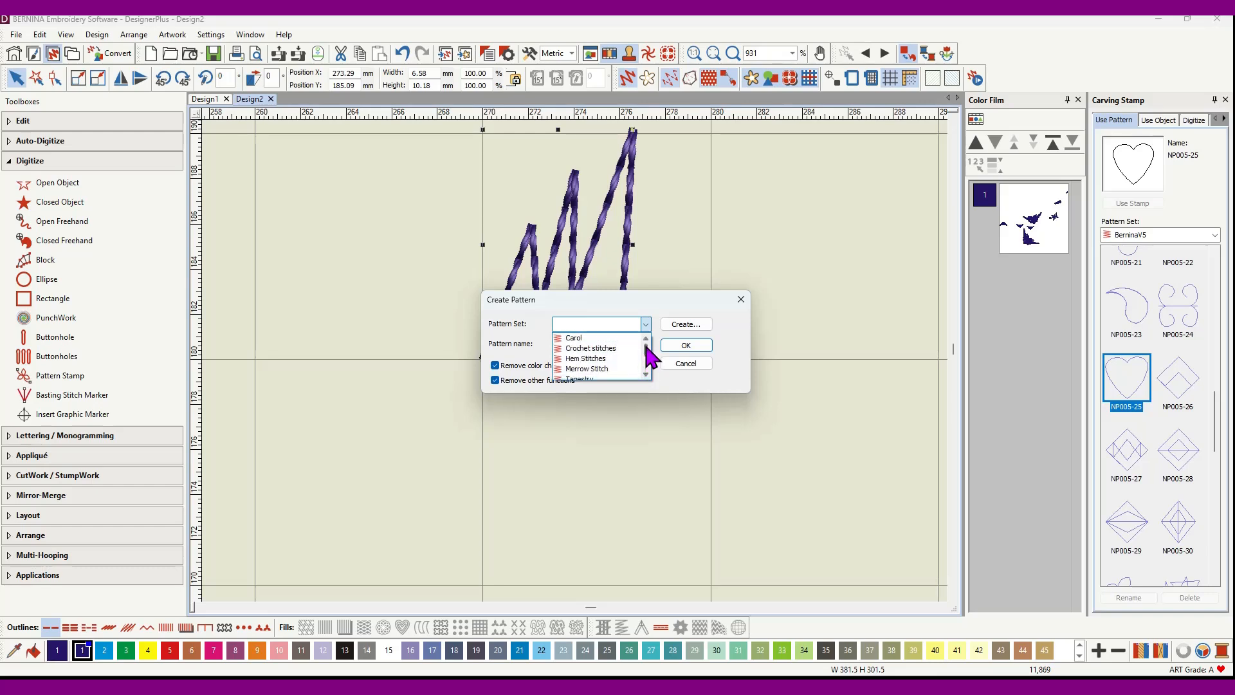
click(578, 339)
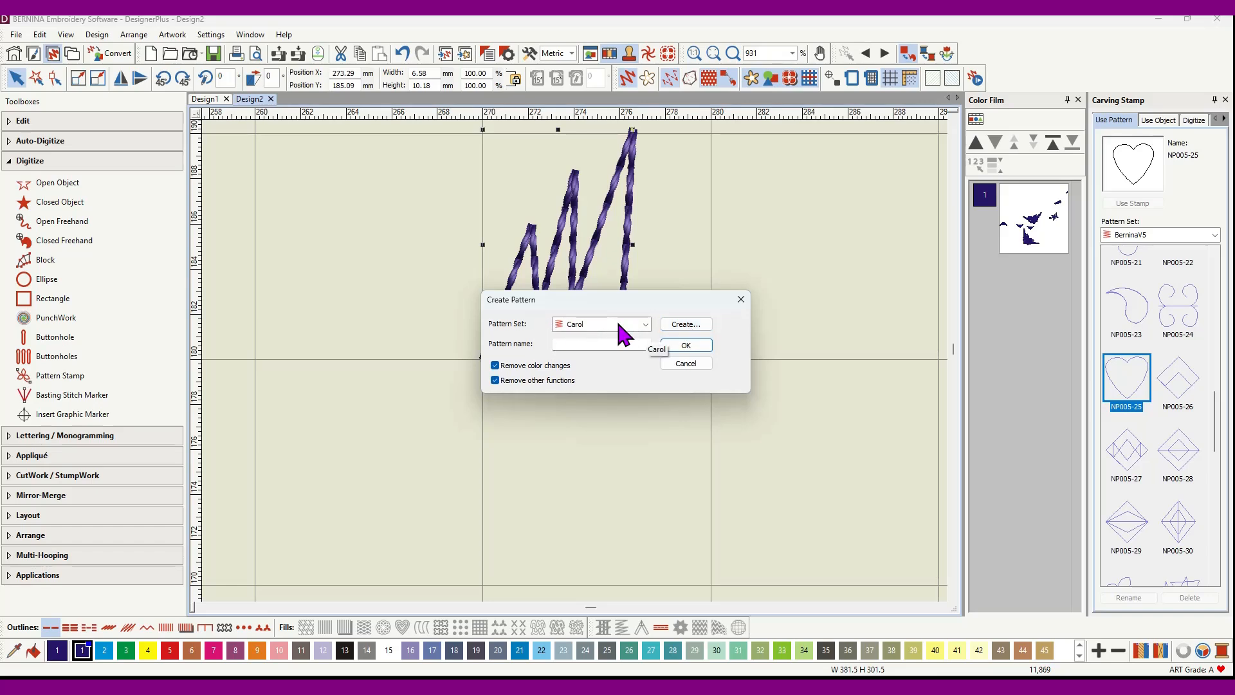
click(572, 348)
text(zigzag)
click(687, 345)
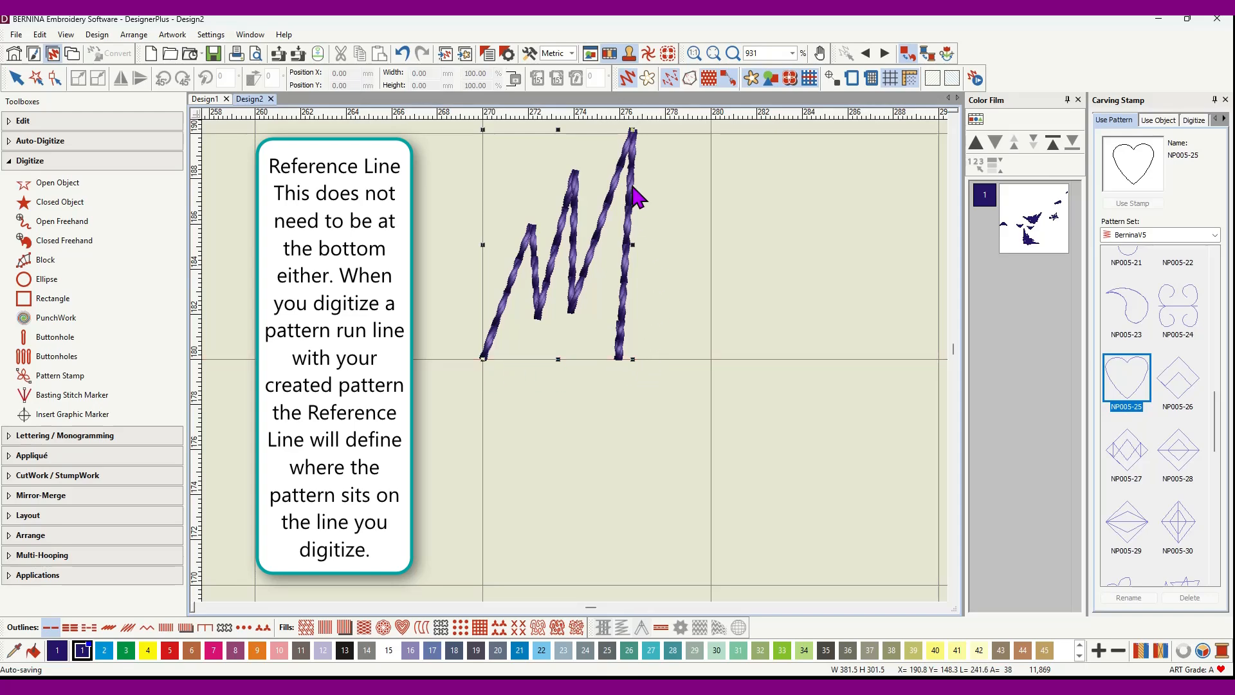
Step: Define the pattern's reference line from the zigzag's start point to its end point, finish creating the pattern, and deselect the object
click(483, 359)
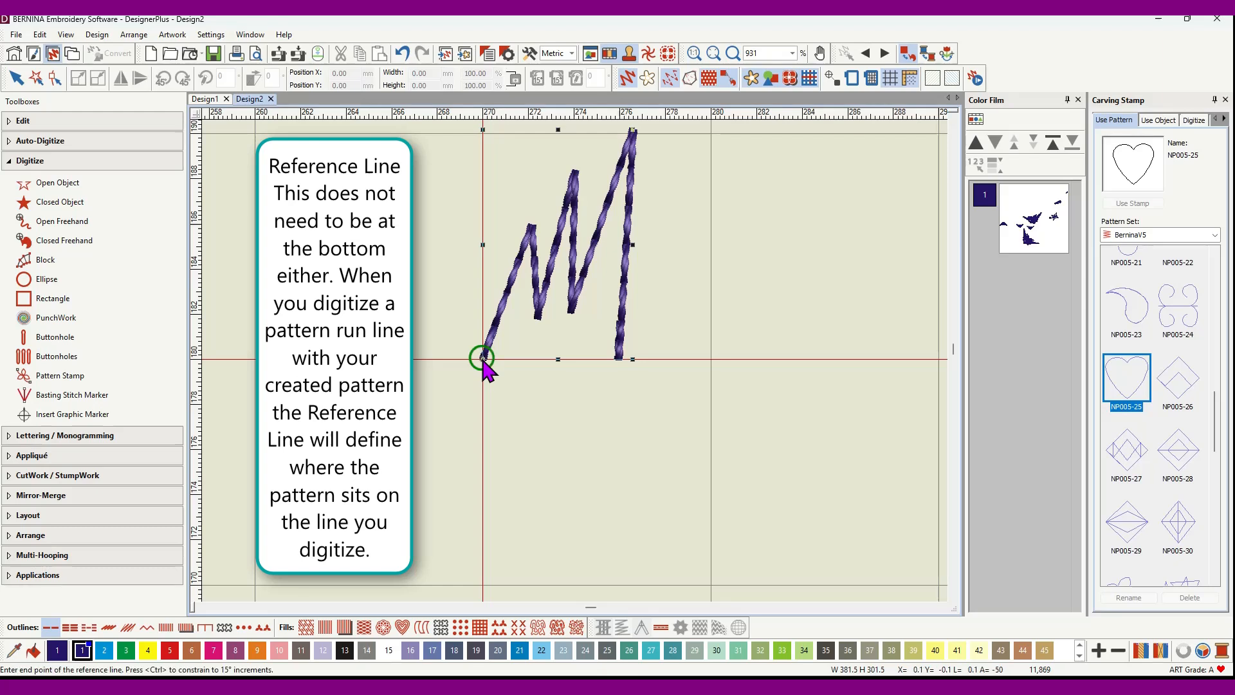
click(619, 359)
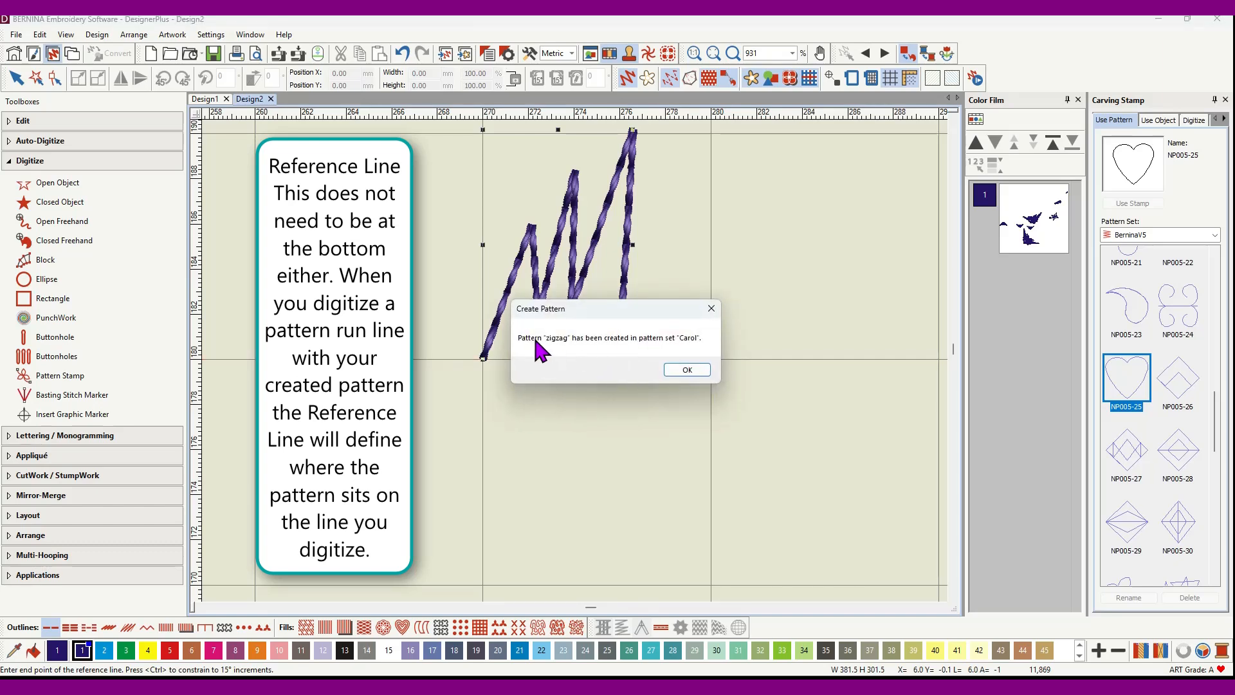
click(686, 369)
scroll(571, 358, down, 5)
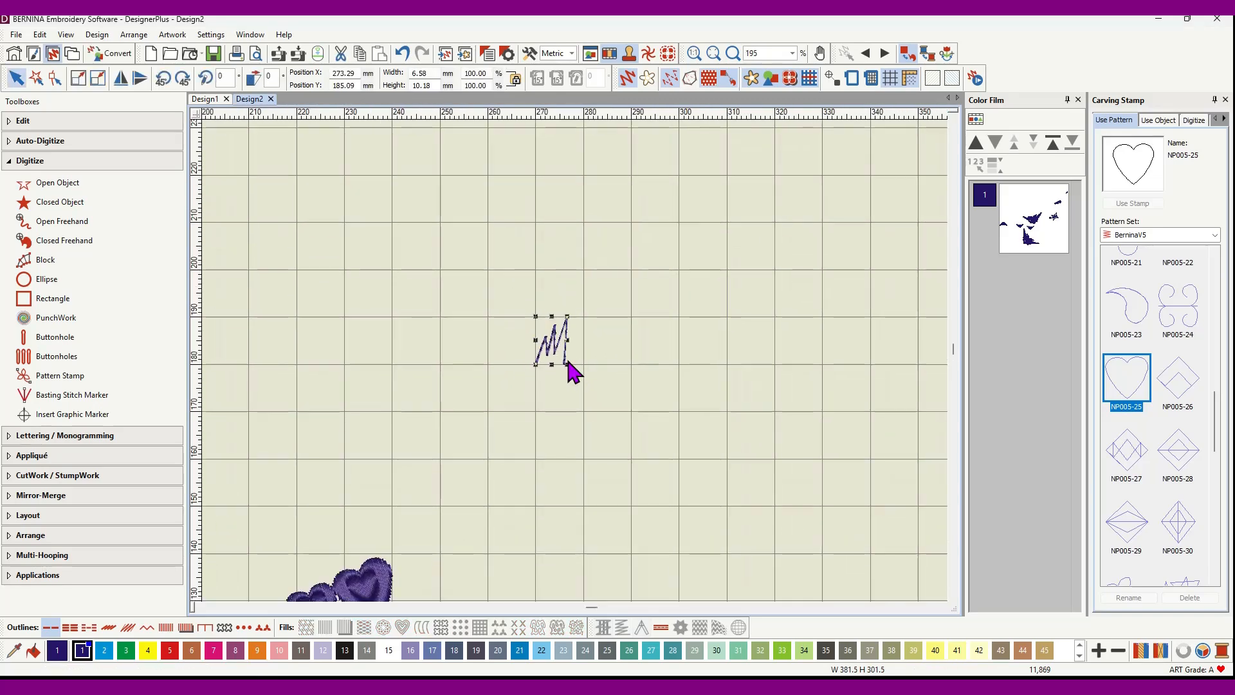
click(444, 307)
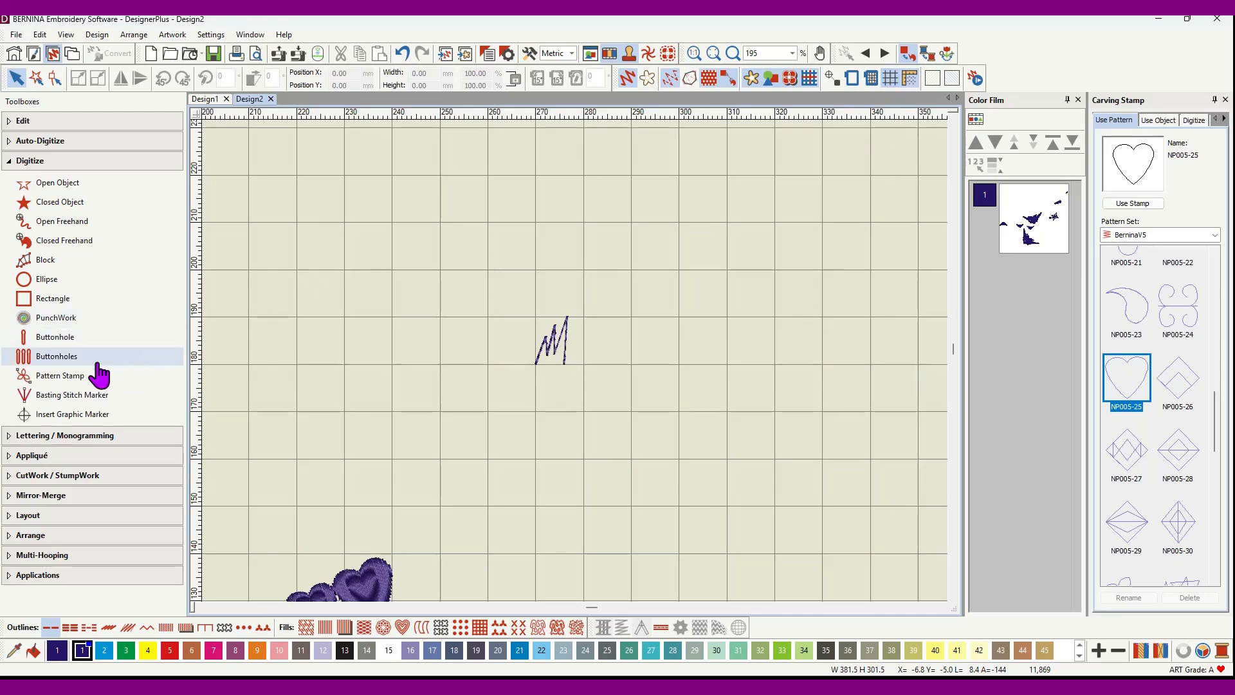
Step: Choose the zigzag pattern for Pattern Stamp and stamp it about 20 mm right of the original, with its ends on the same grid line
click(65, 379)
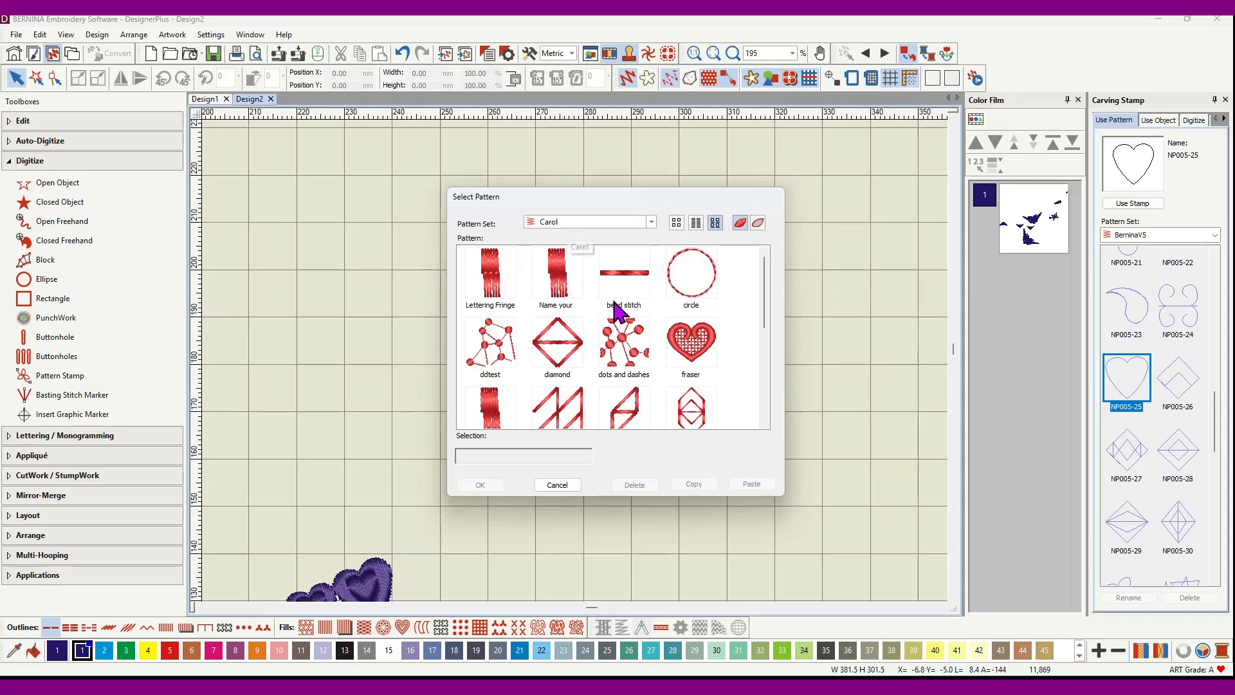
scroll(616, 310, down, 3)
scroll(616, 310, down, 3)
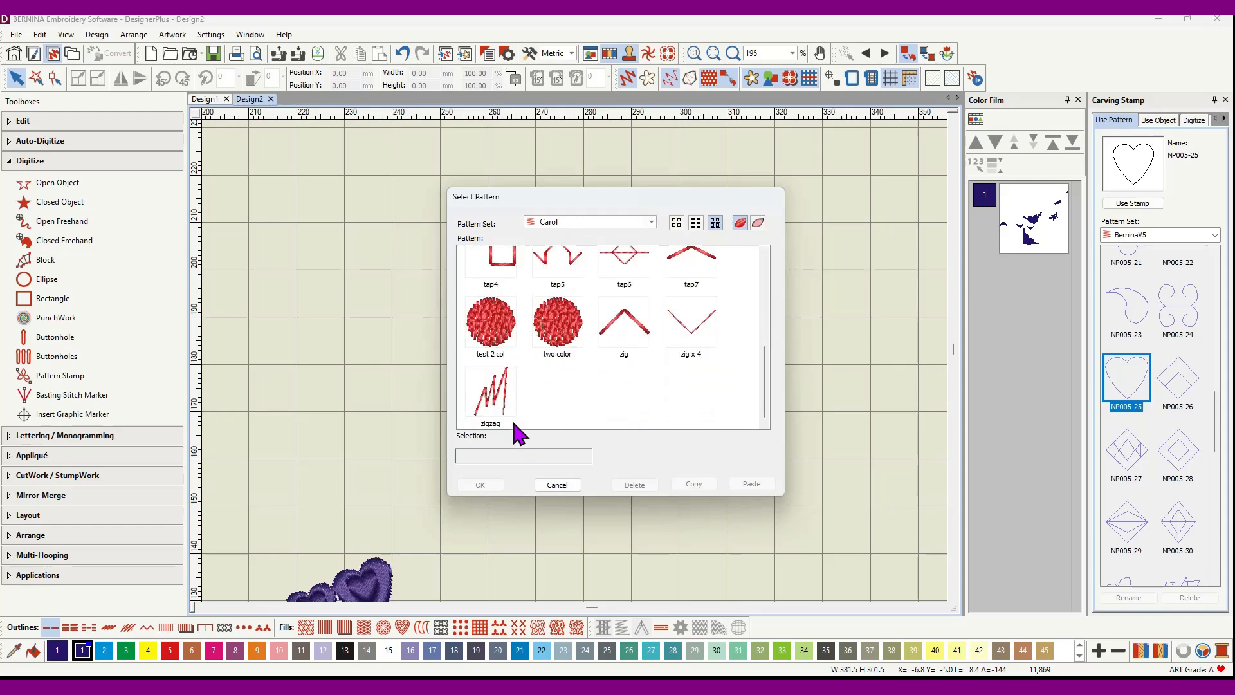
click(488, 399)
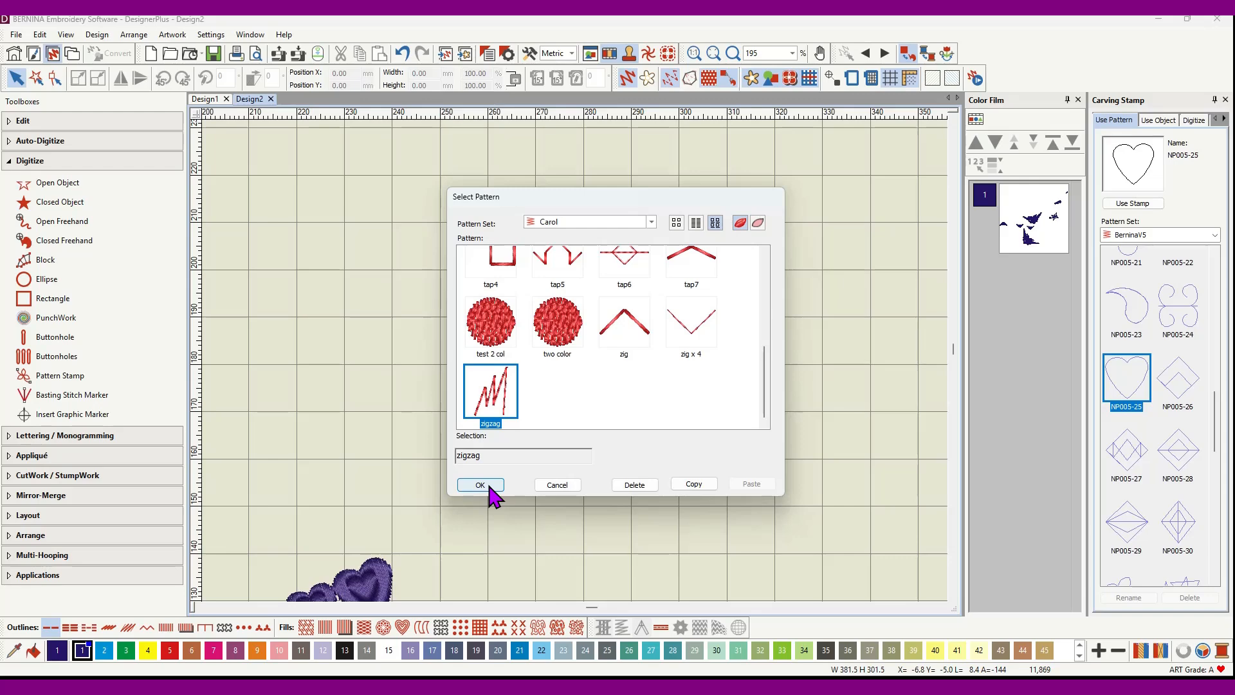
click(481, 485)
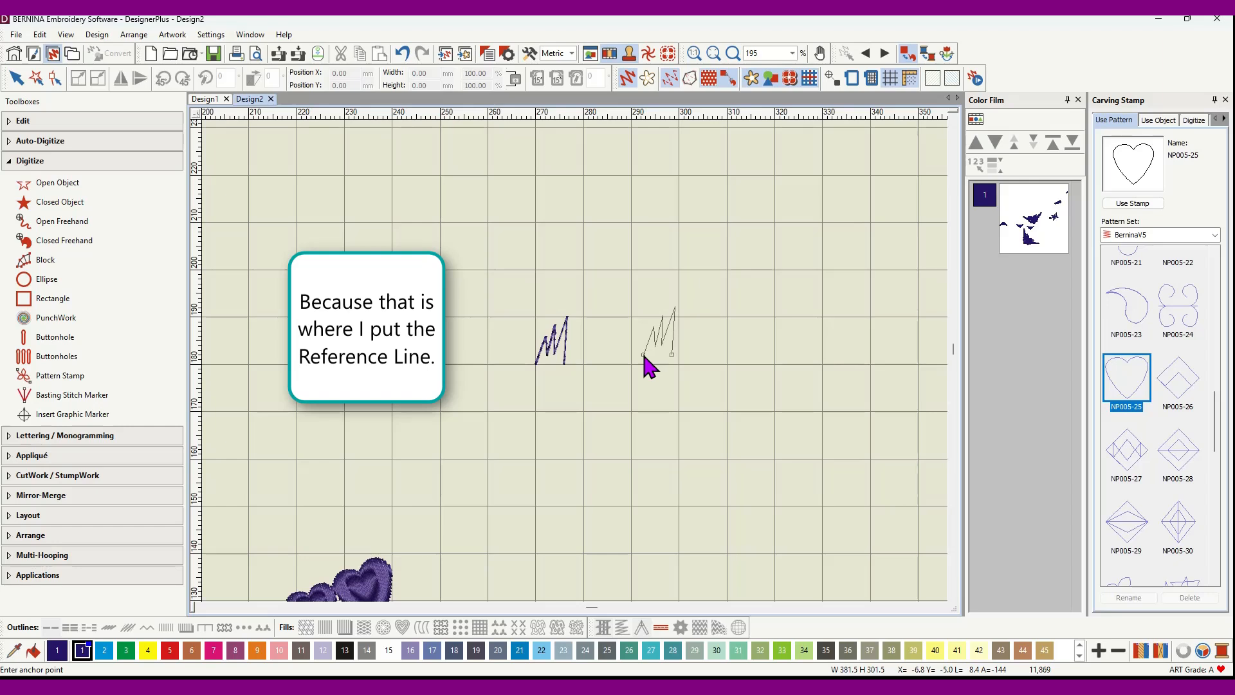
click(633, 364)
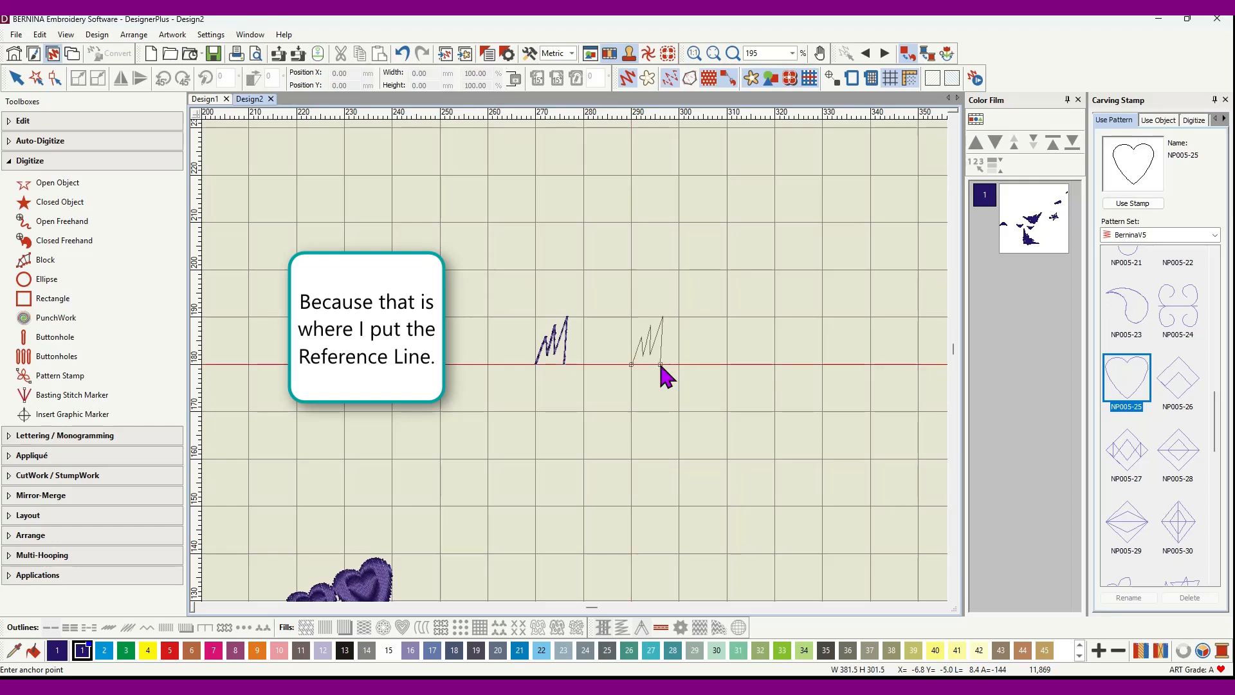
click(662, 364)
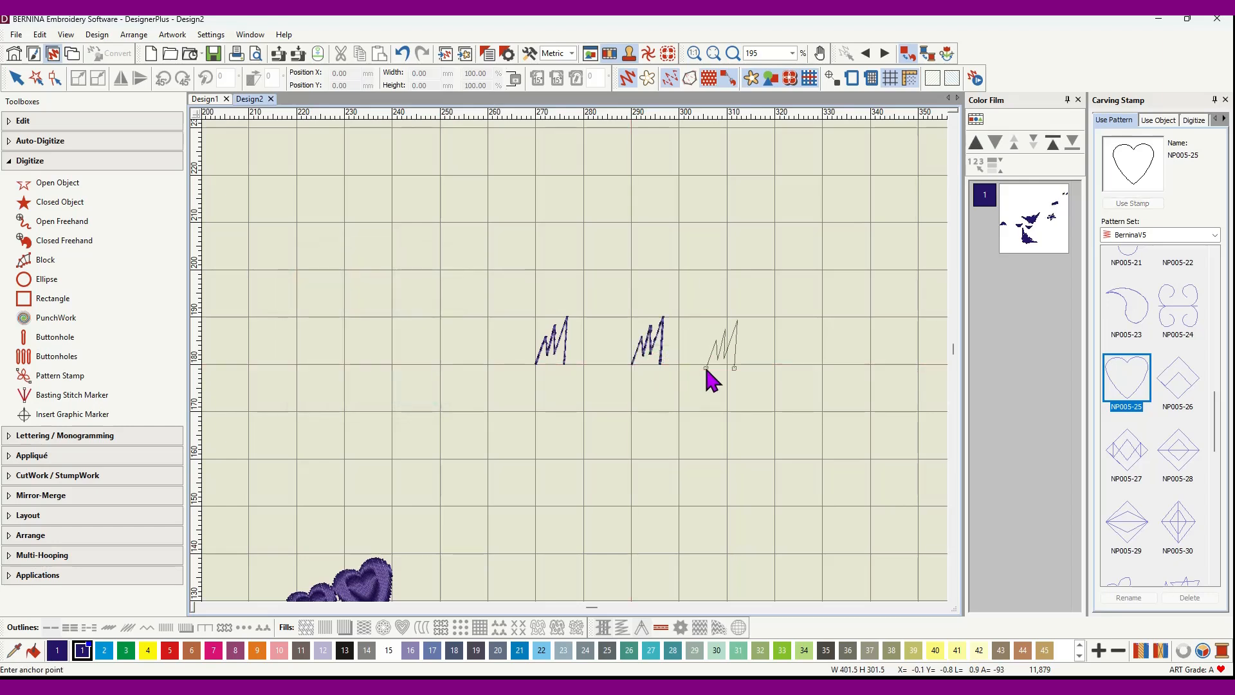
Step: Stamp a second zigzag joined to the end of the first stamp, and a larger one about 13 mm long tilted downward below right
click(661, 364)
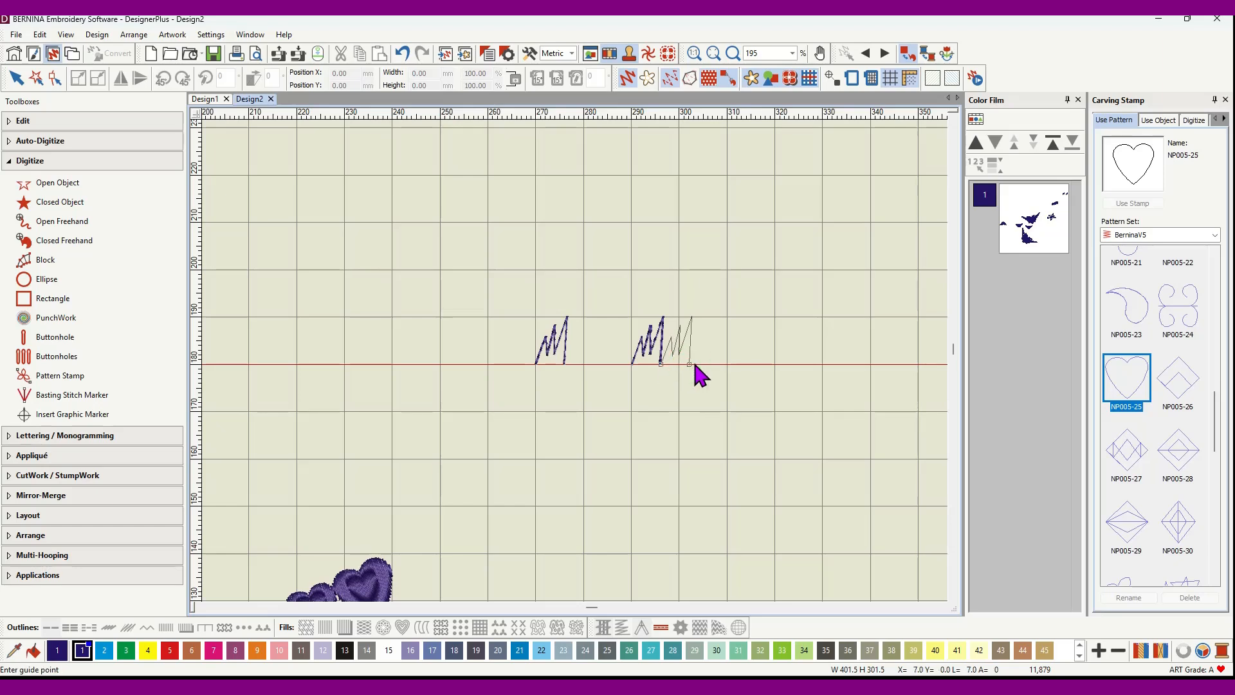
click(693, 364)
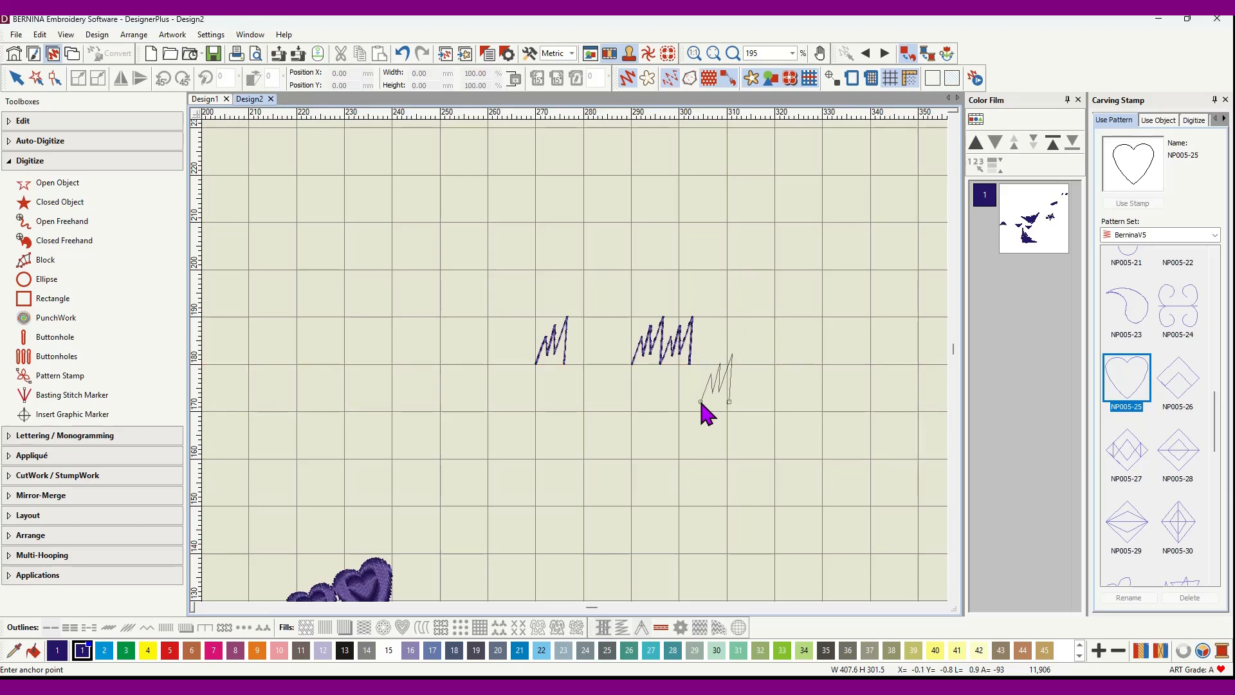
click(700, 396)
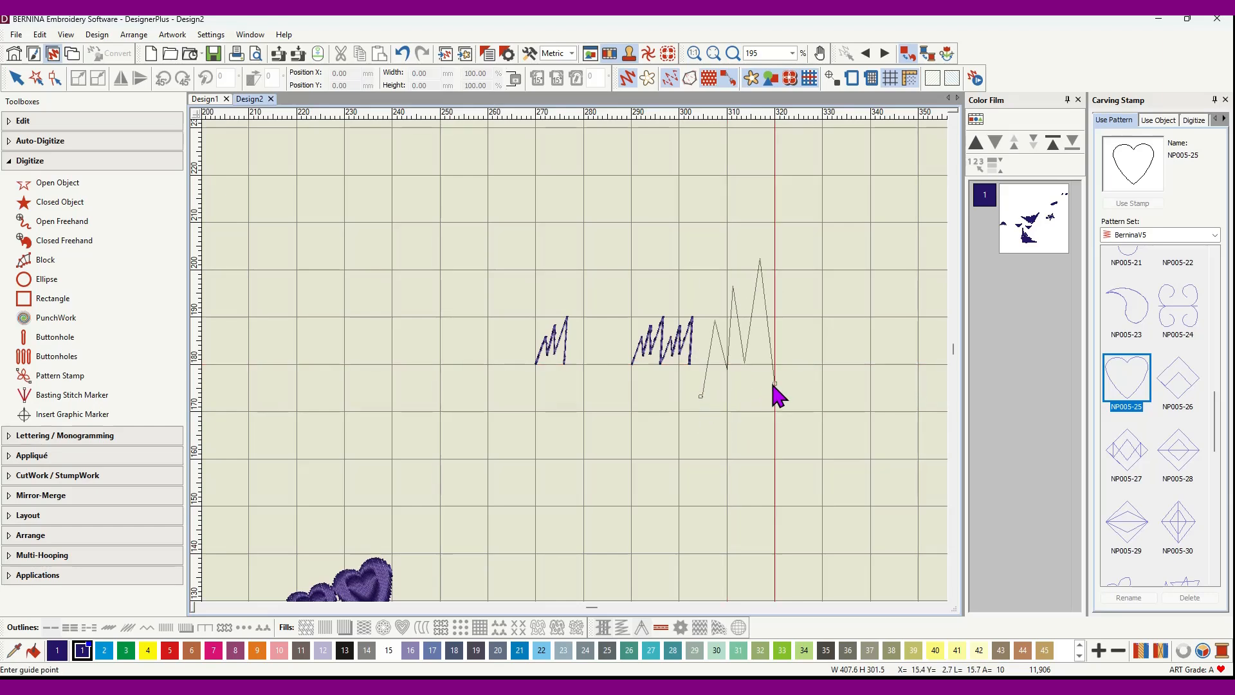
click(759, 421)
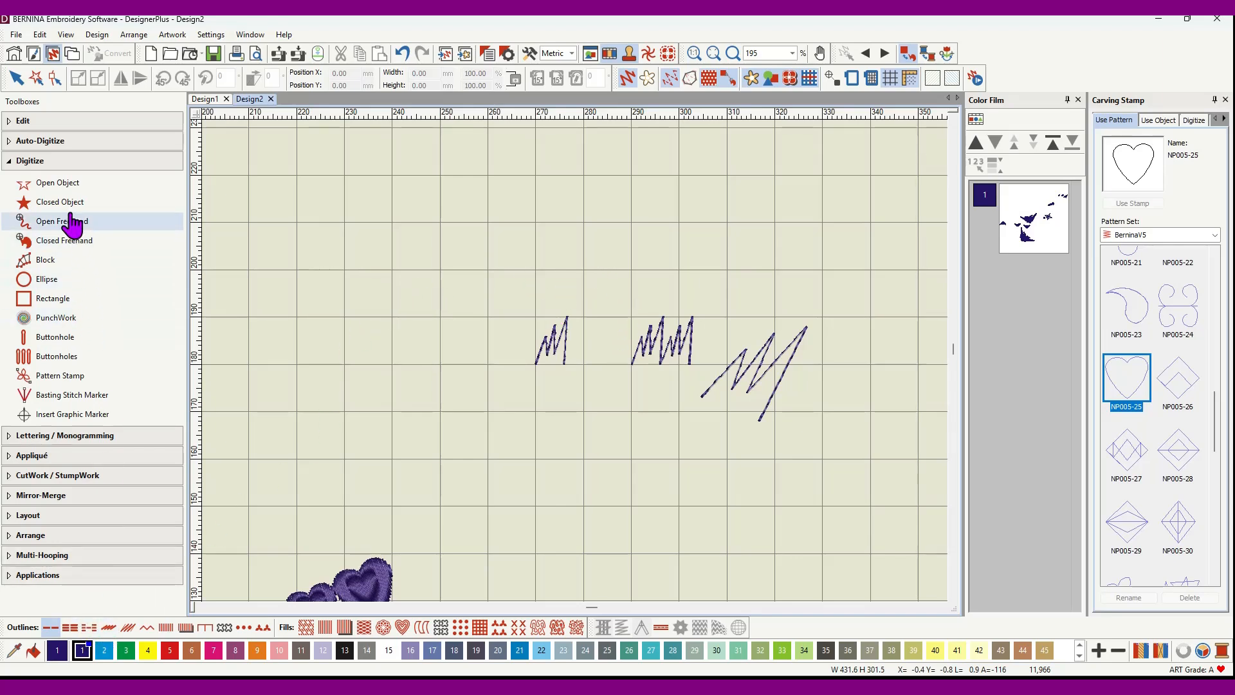
Step: Start digitizing an open object with the Pattern Run outline and open its outline stitch properties
click(61, 184)
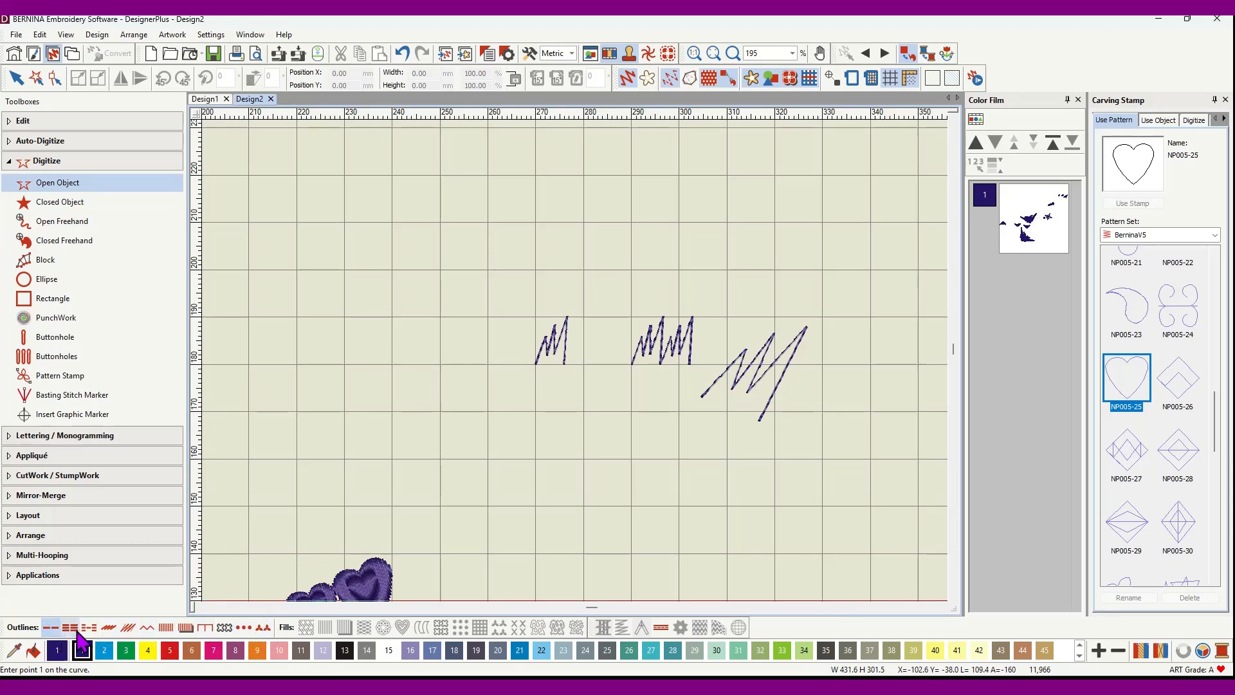
click(263, 628)
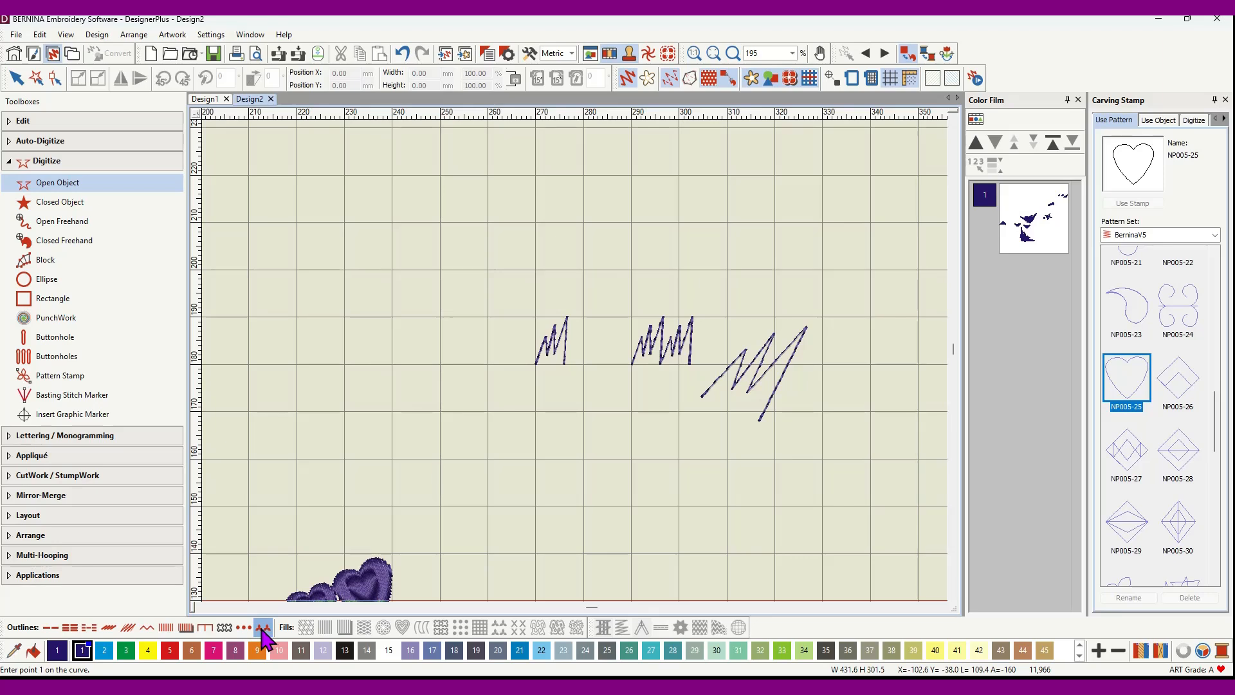
right_click(262, 627)
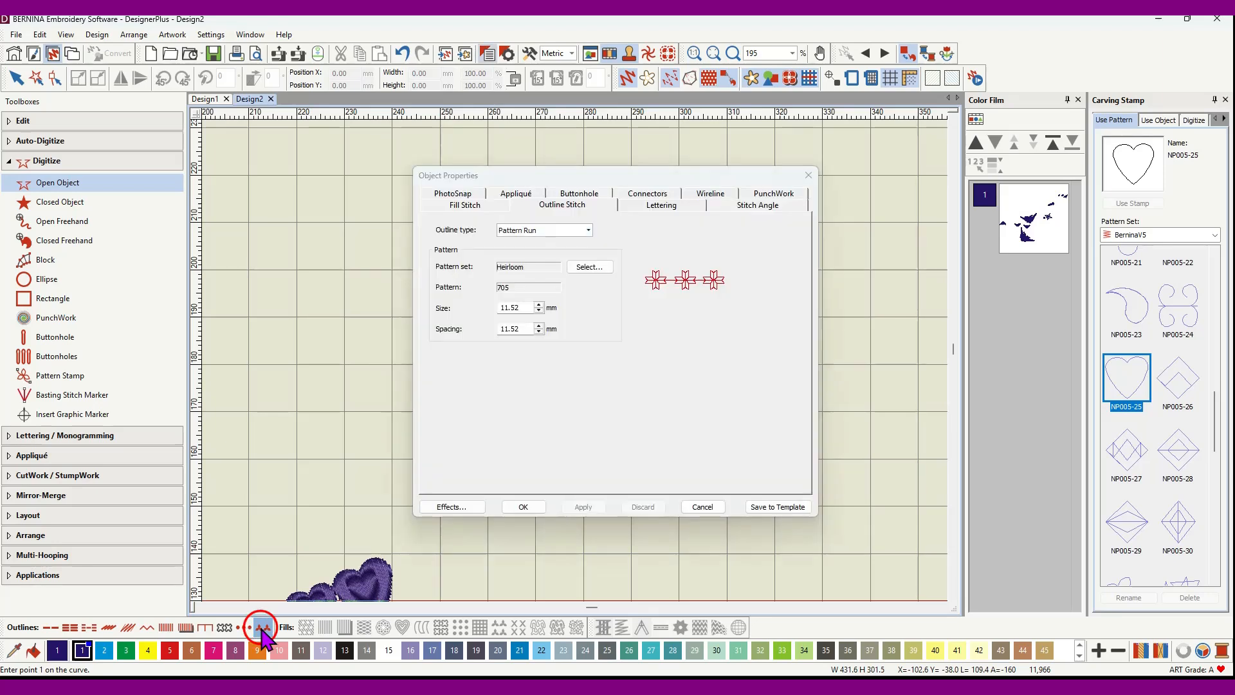
click(587, 229)
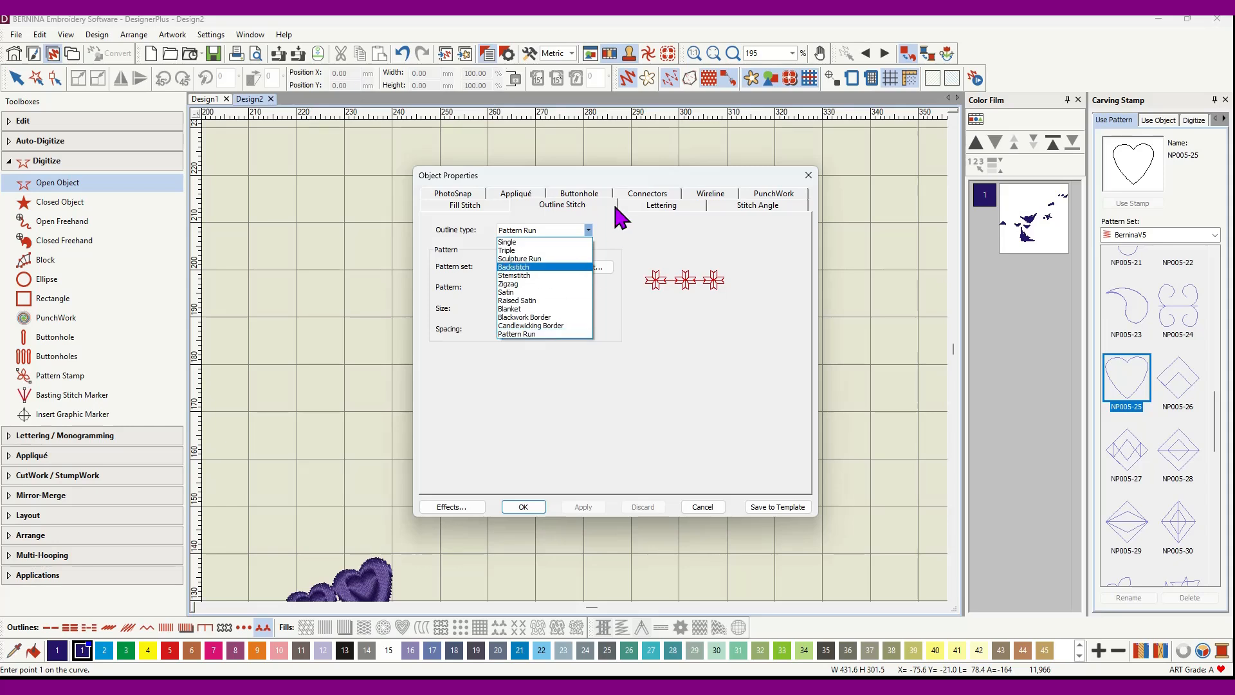
click(588, 230)
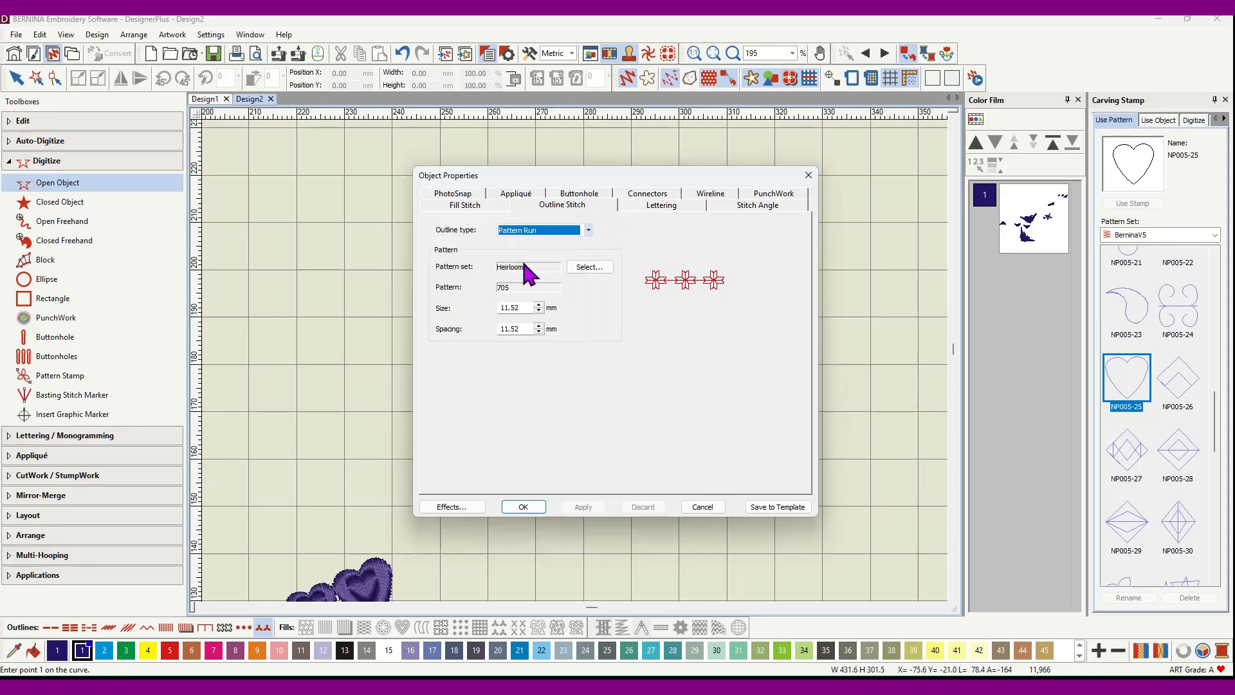
Step: Assign the zigzag pattern from the custom pattern set to the Pattern Run outline and accept the properties
click(590, 268)
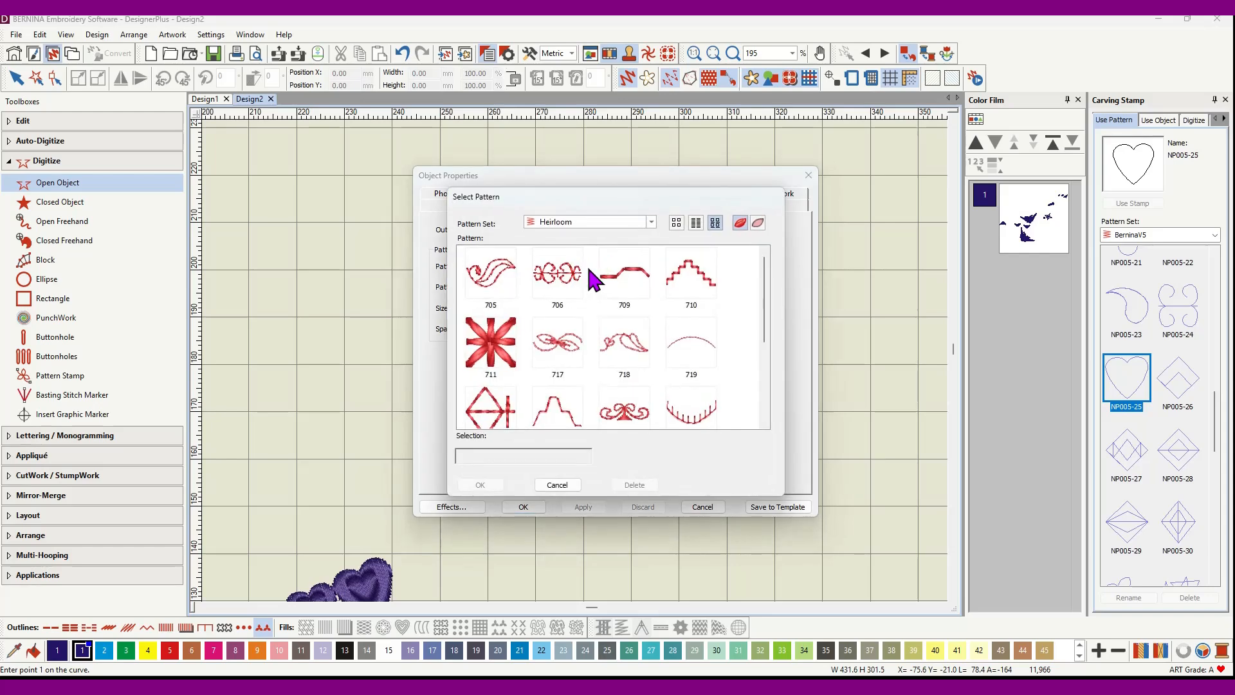
click(651, 222)
scroll(617, 270, down, 2)
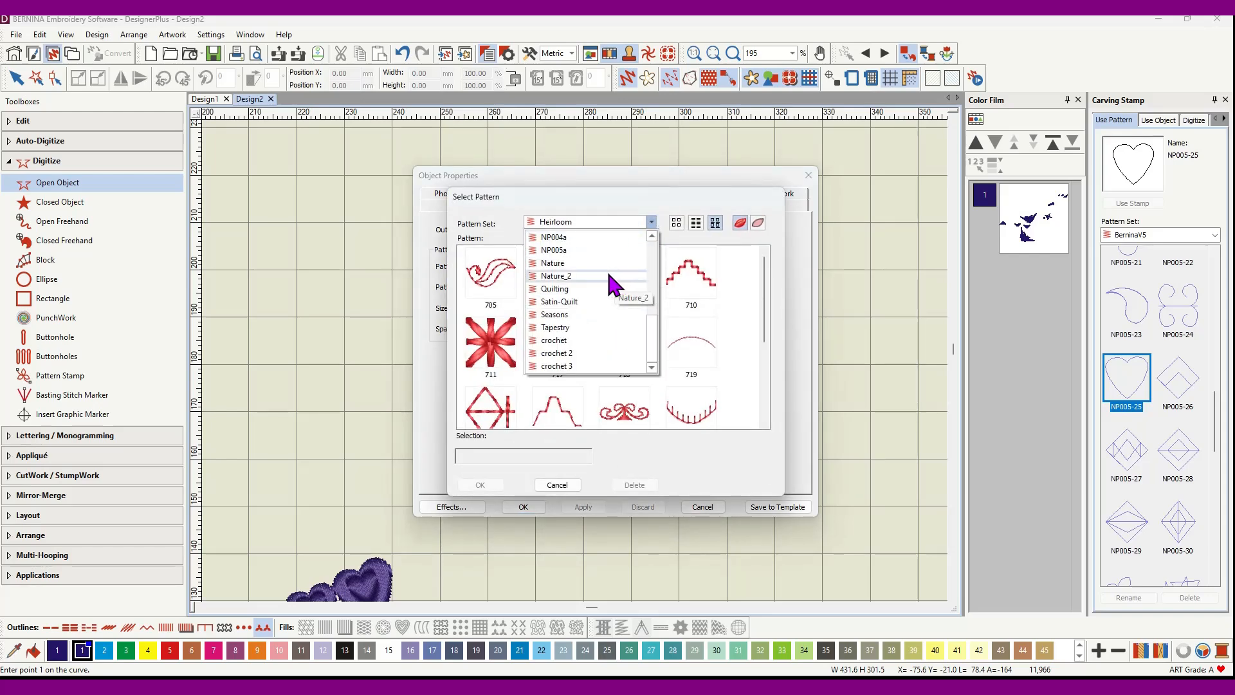
scroll(608, 275, up, 3)
click(549, 276)
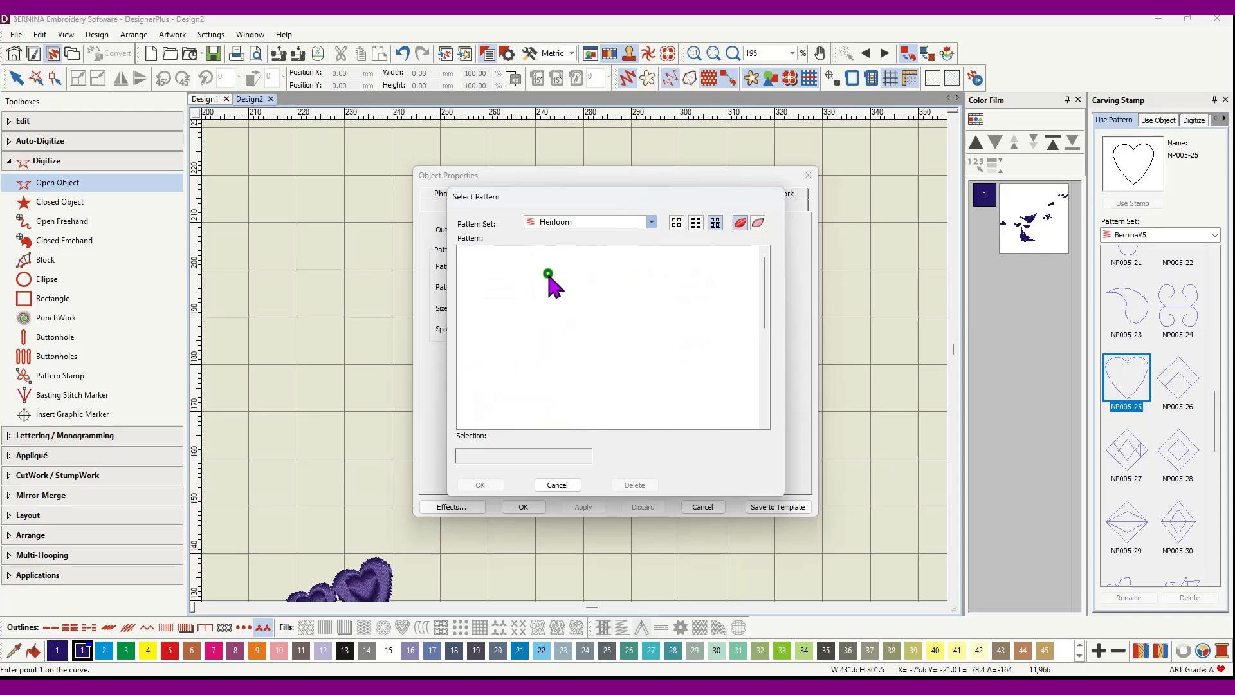
scroll(674, 286, down, 5)
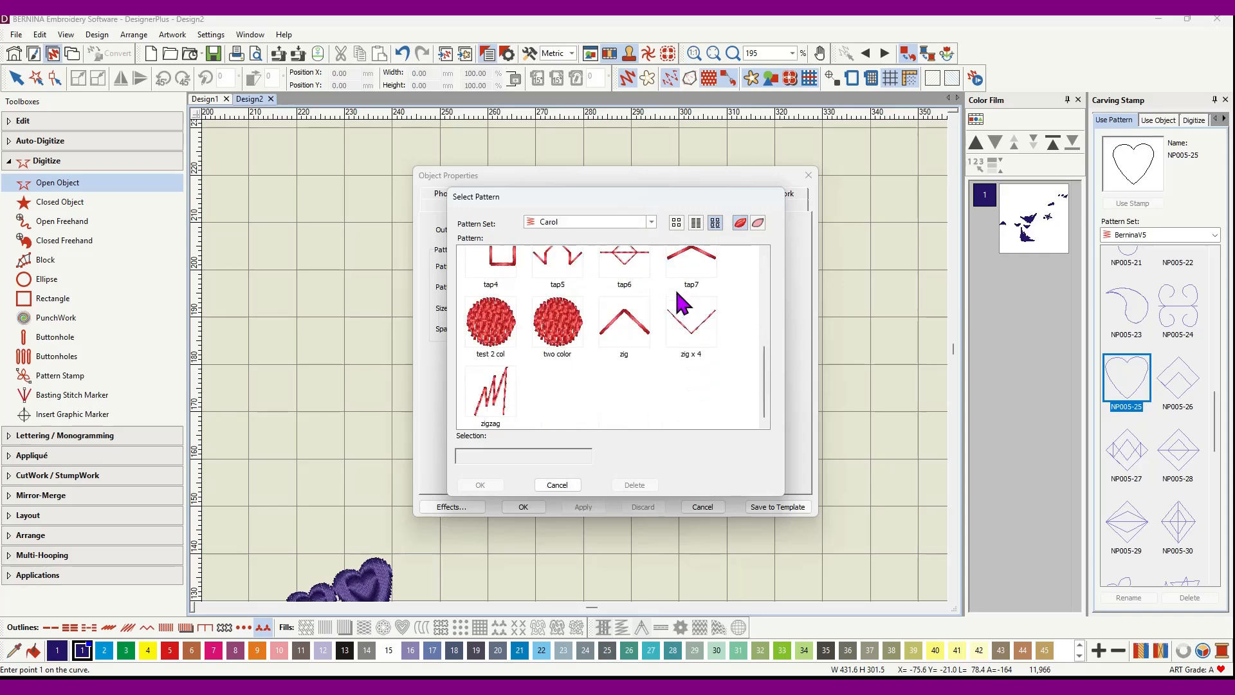
click(492, 402)
click(495, 489)
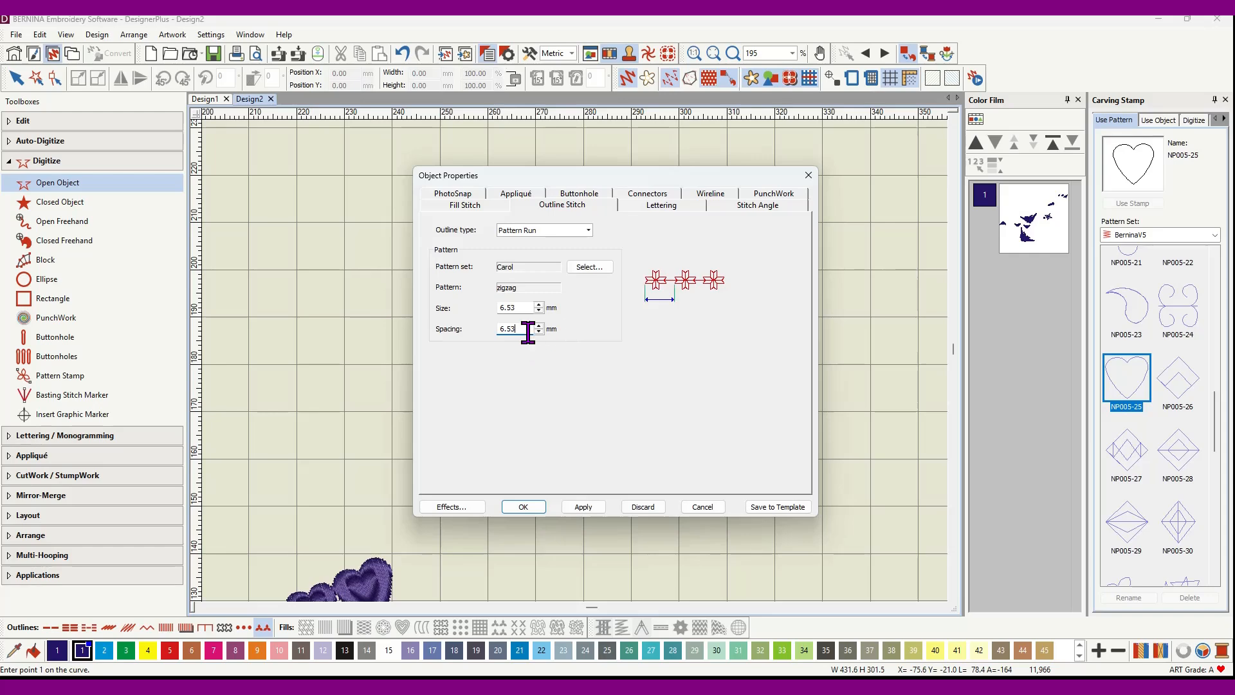
click(526, 506)
Step: Digitize a wavy five-point open curve about 74 mm wide below the zigzag stamps, sloping down and rising again at its end
click(320, 427)
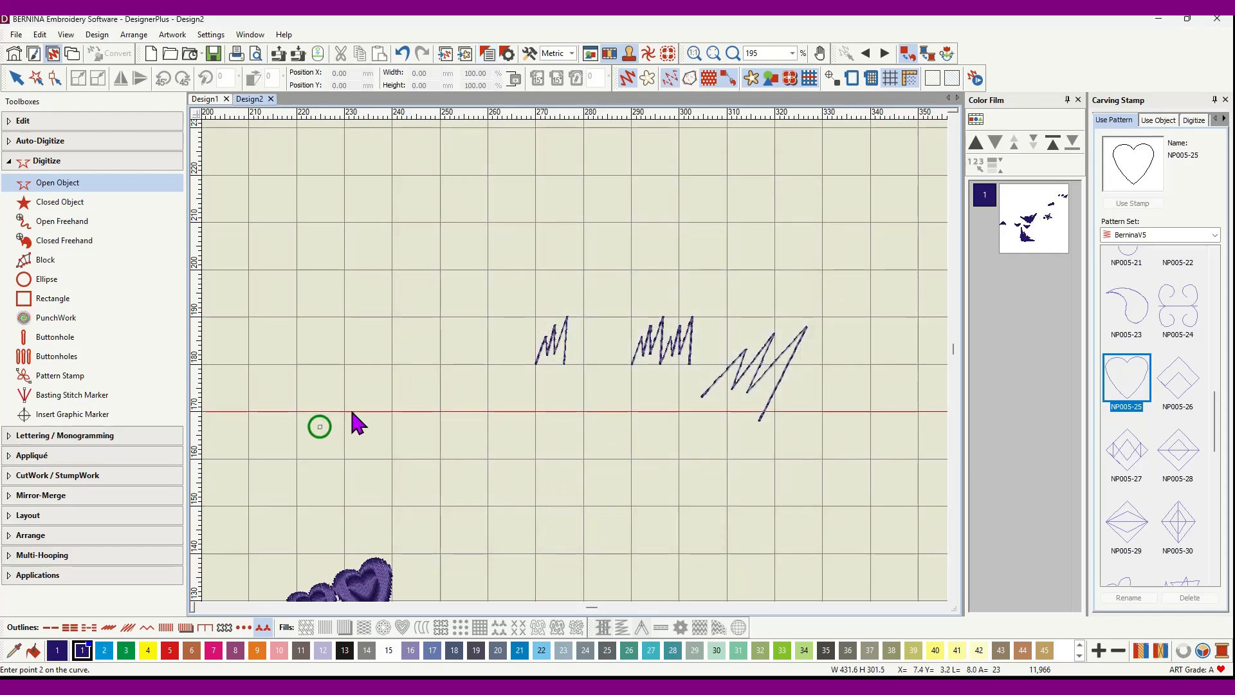
click(381, 406)
click(488, 455)
click(595, 474)
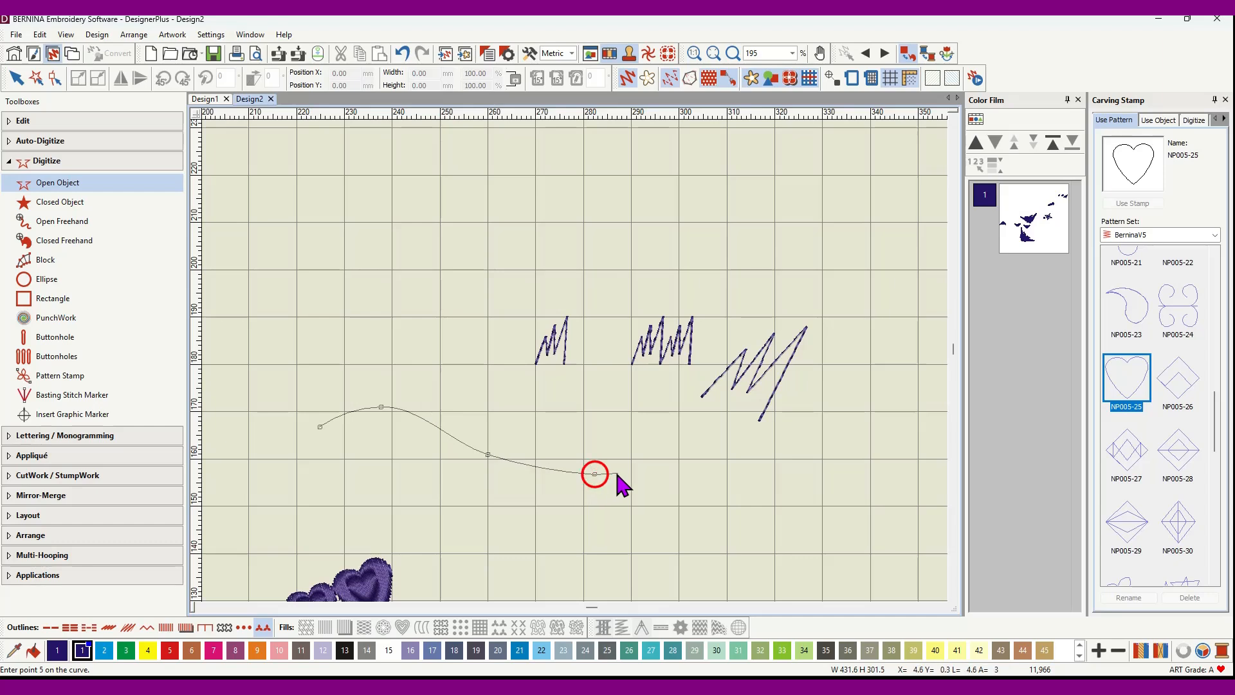
click(670, 452)
key(Return)
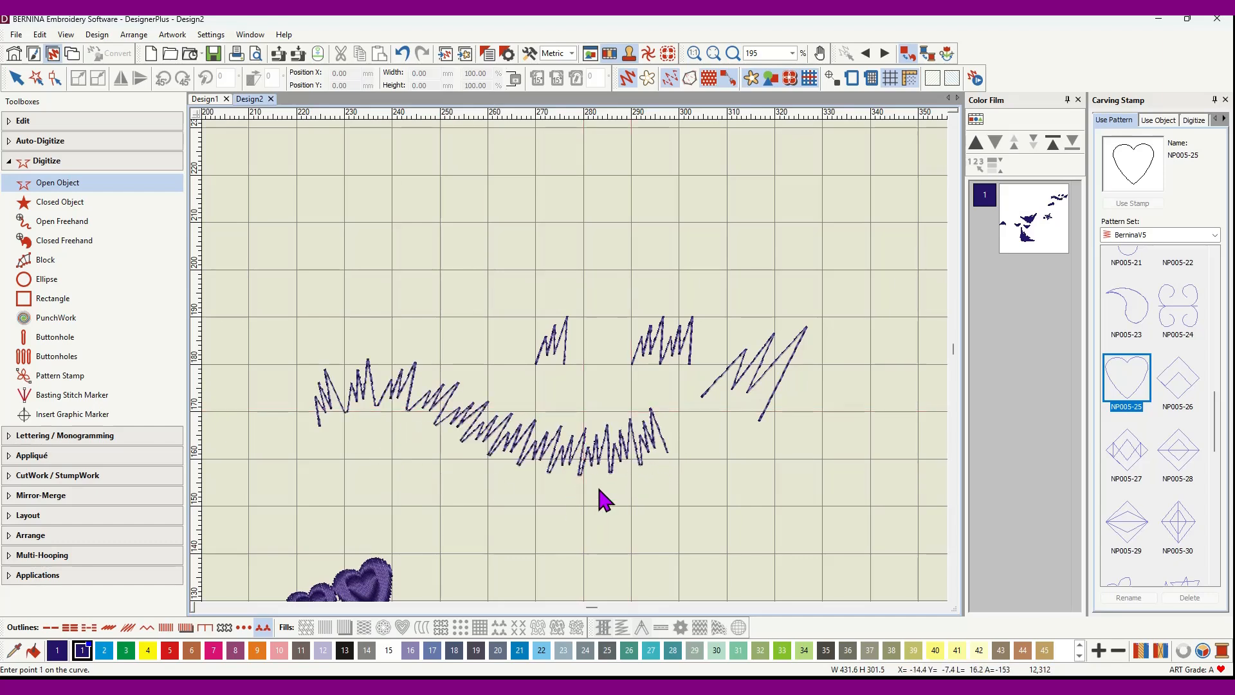
Step: Examine how the zigzag repeats join along the Pattern Run curve, and review the whole design
scroll(404, 409, up, 5)
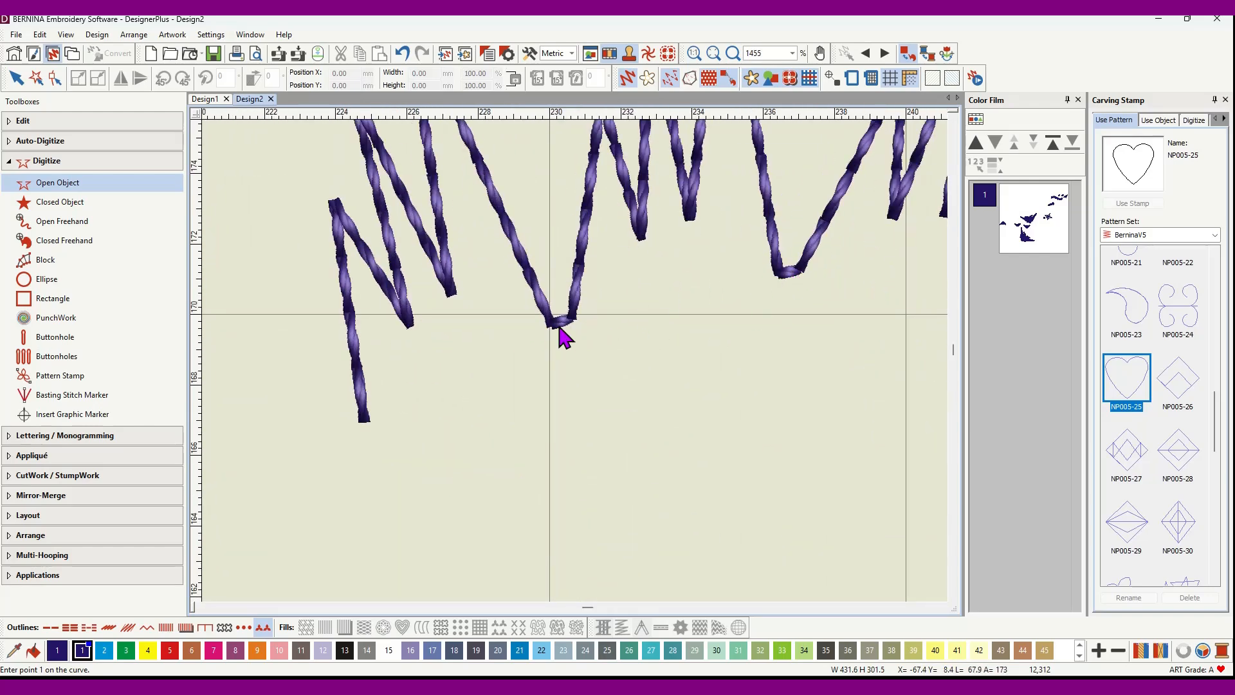
scroll(559, 328, down, 3)
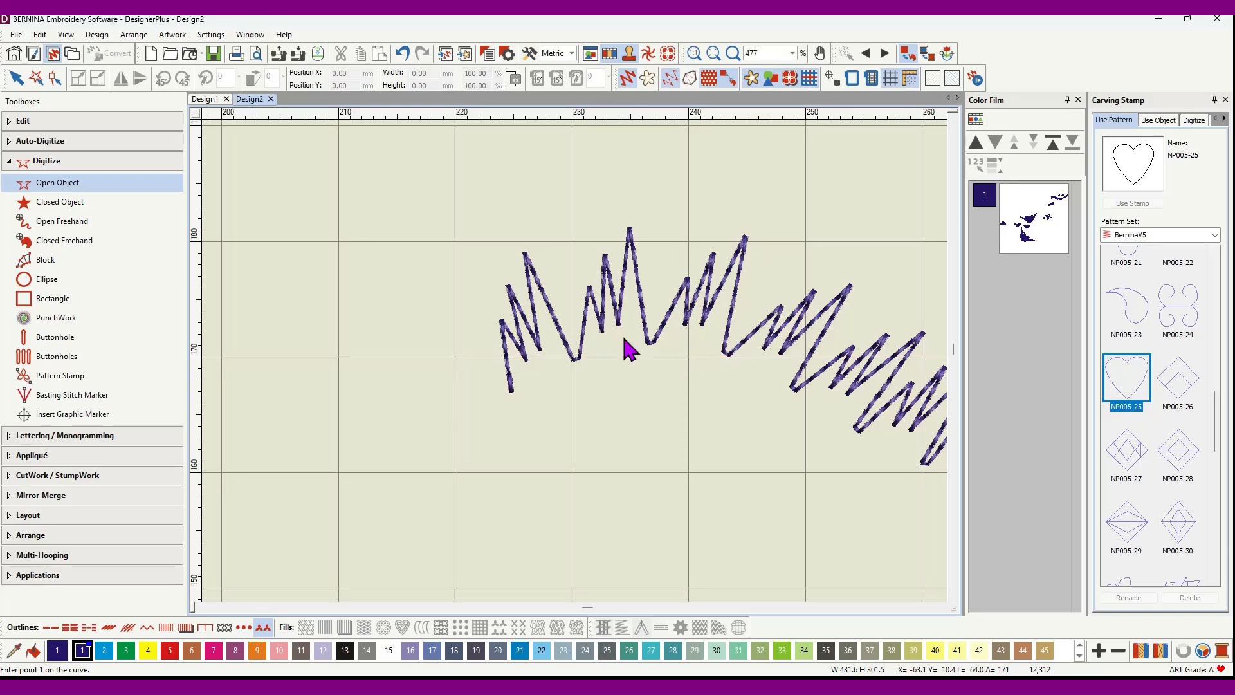
scroll(572, 357, down, 5)
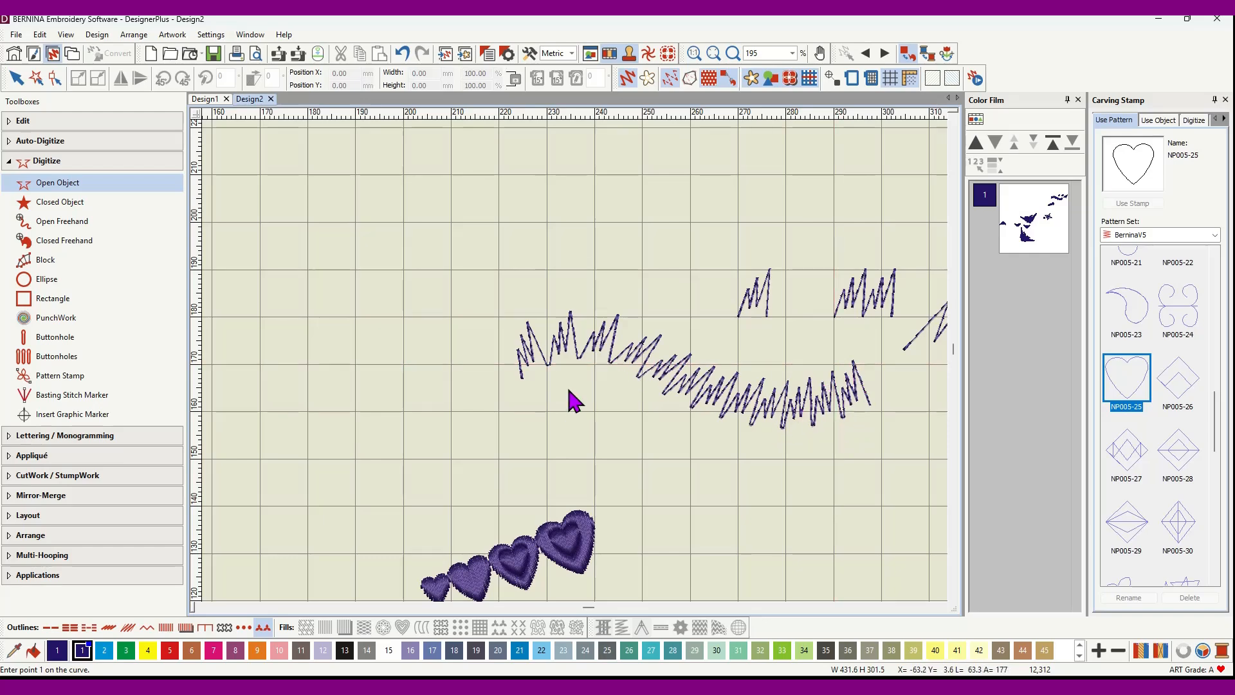
scroll(569, 390, down, 3)
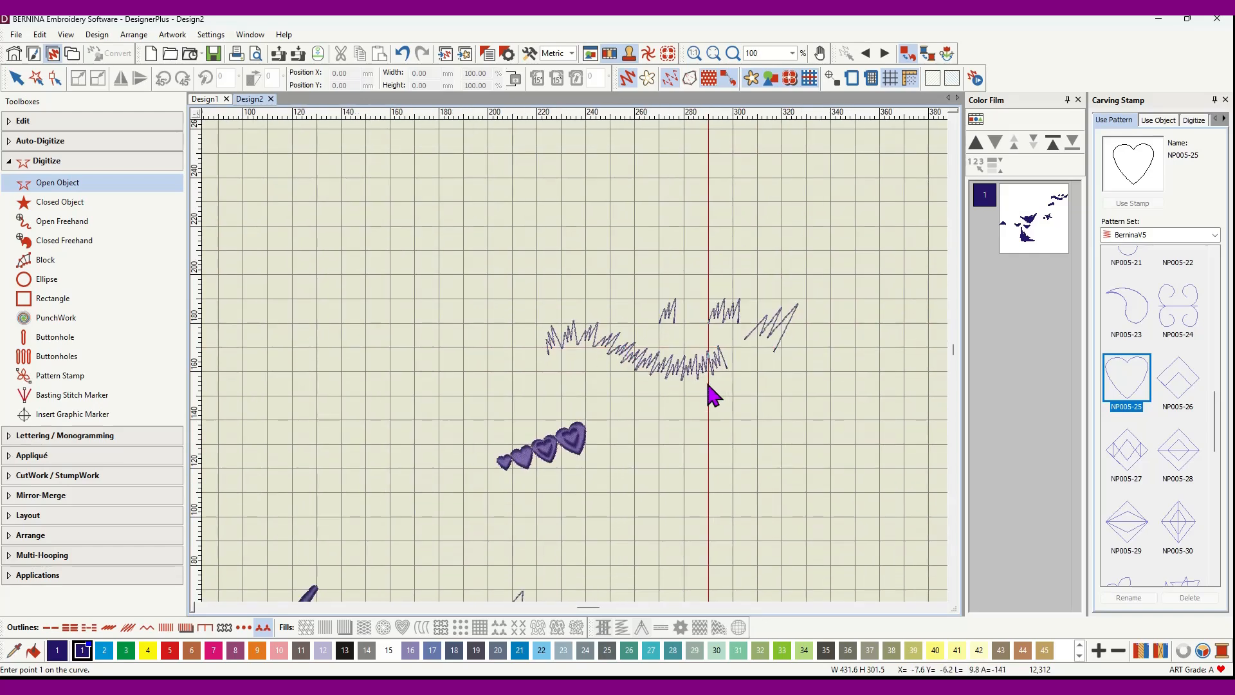
scroll(667, 390, down, 1)
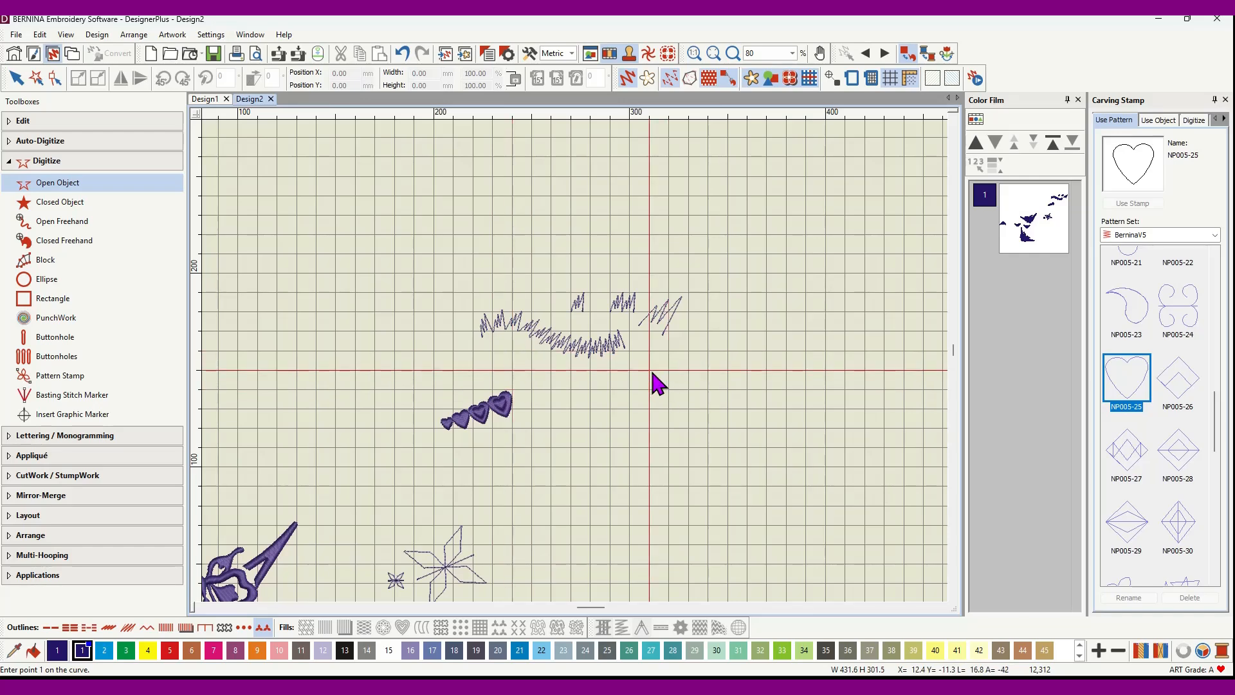
scroll(580, 362, down, 2)
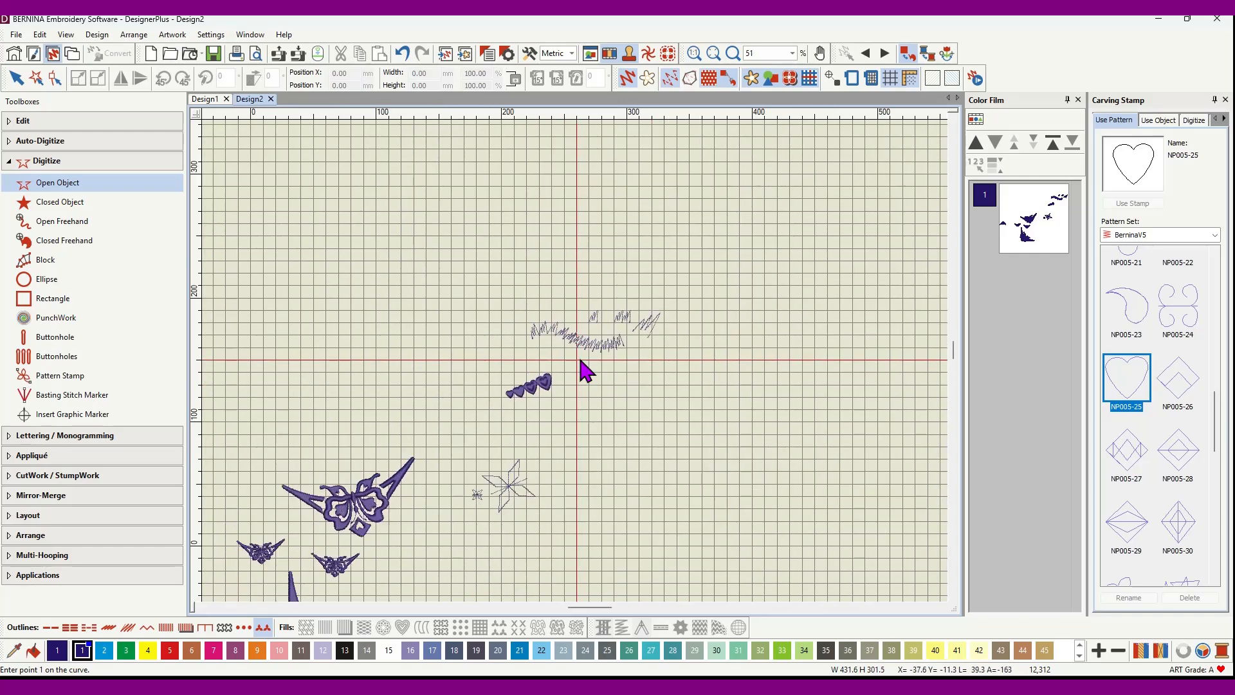
scroll(581, 364, down, 1)
scroll(577, 365, down, 1)
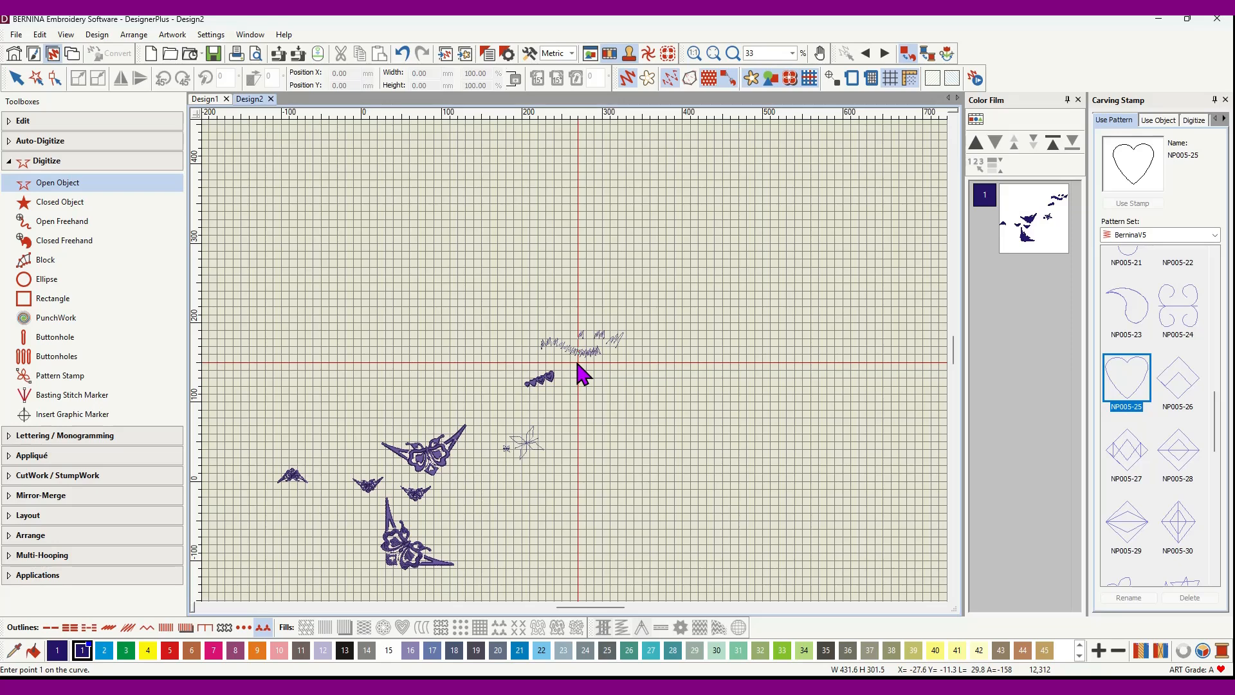